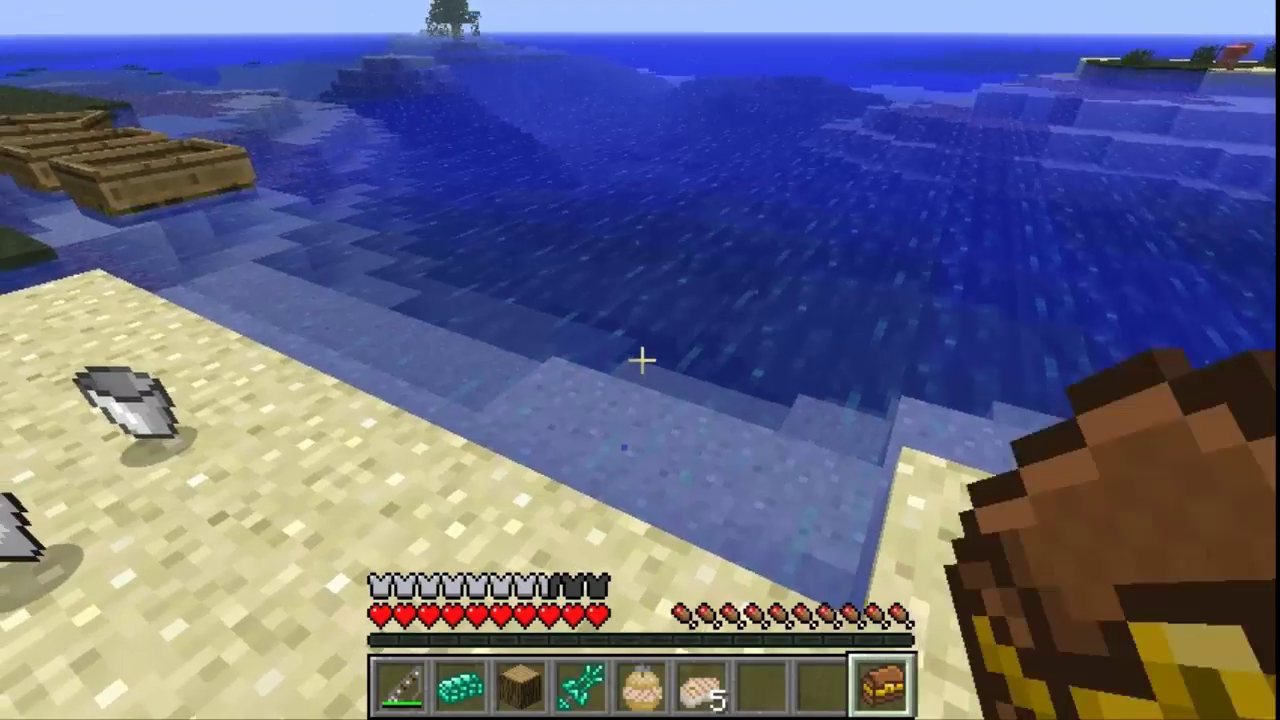
# - Open the held treasure chest item on the sand beside the water
pyautogui.rightClick(642, 360)
pyautogui.scroll(2, 642, 360)
pyautogui.press('q')
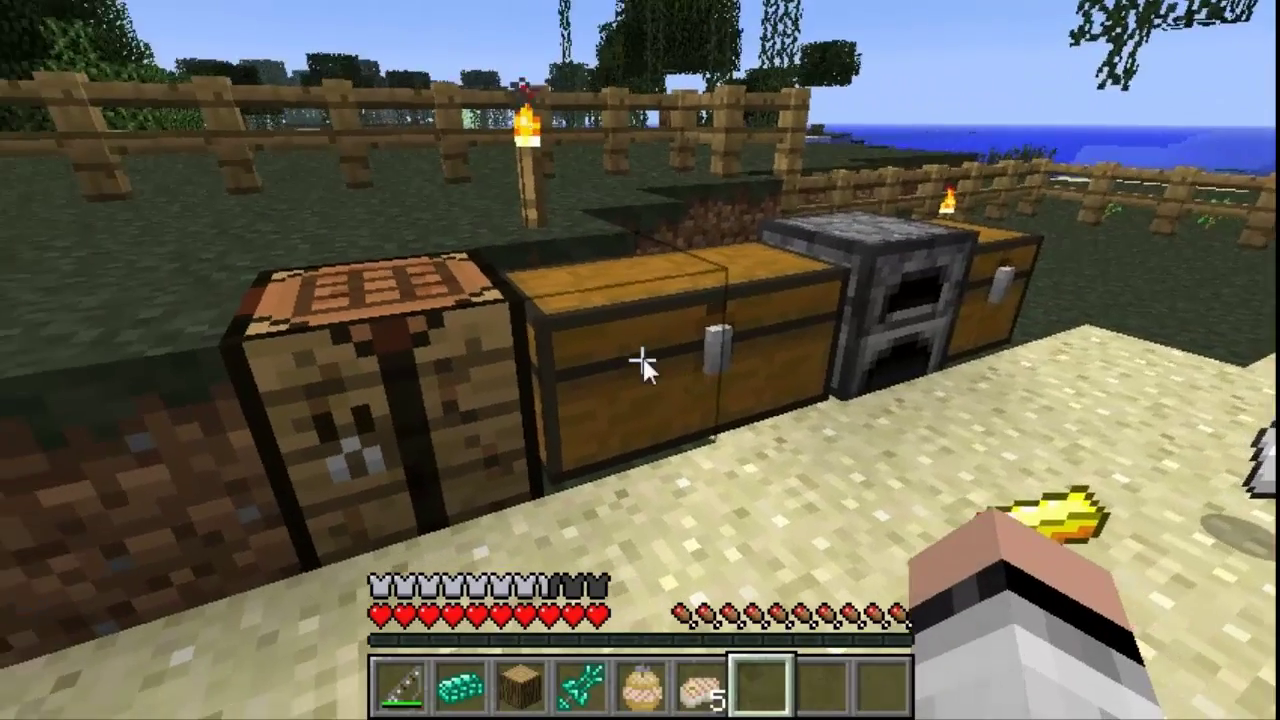
# - Take the Driftwood out of the large chest and put it in the last hotbar slot
pyautogui.rightClick(641, 357)
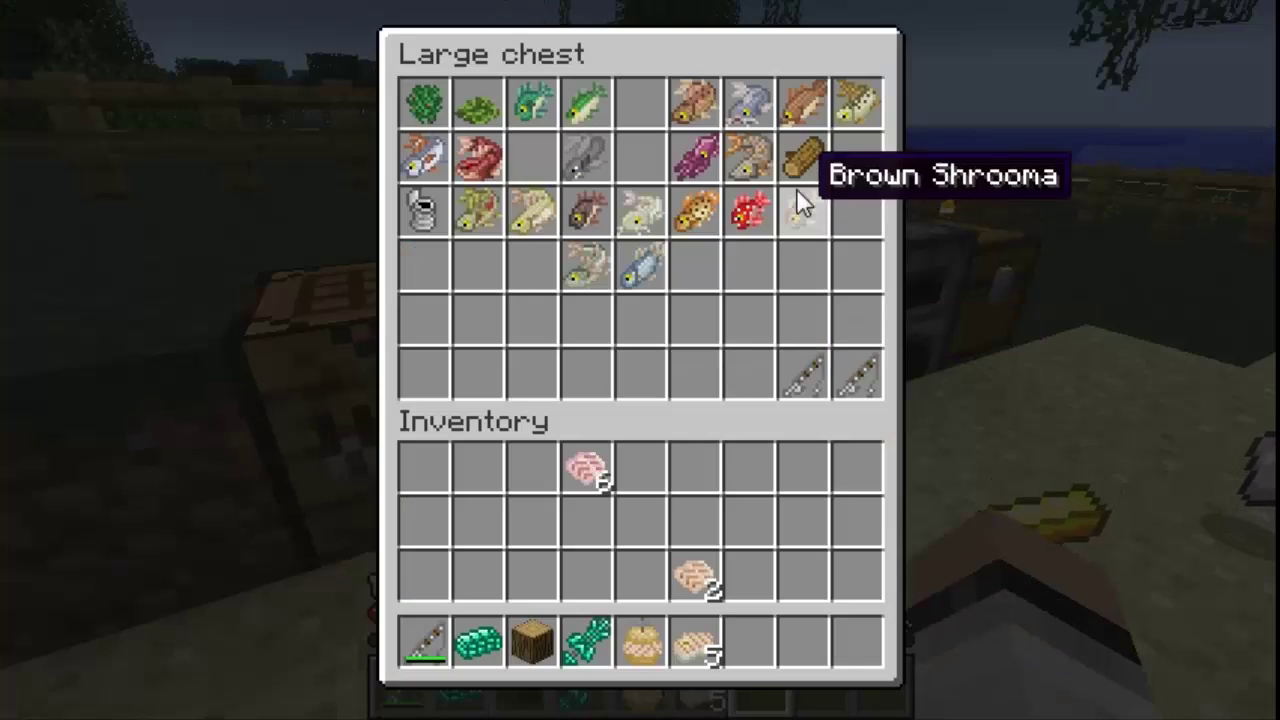
pyautogui.click(793, 161)
pyautogui.click(837, 647)
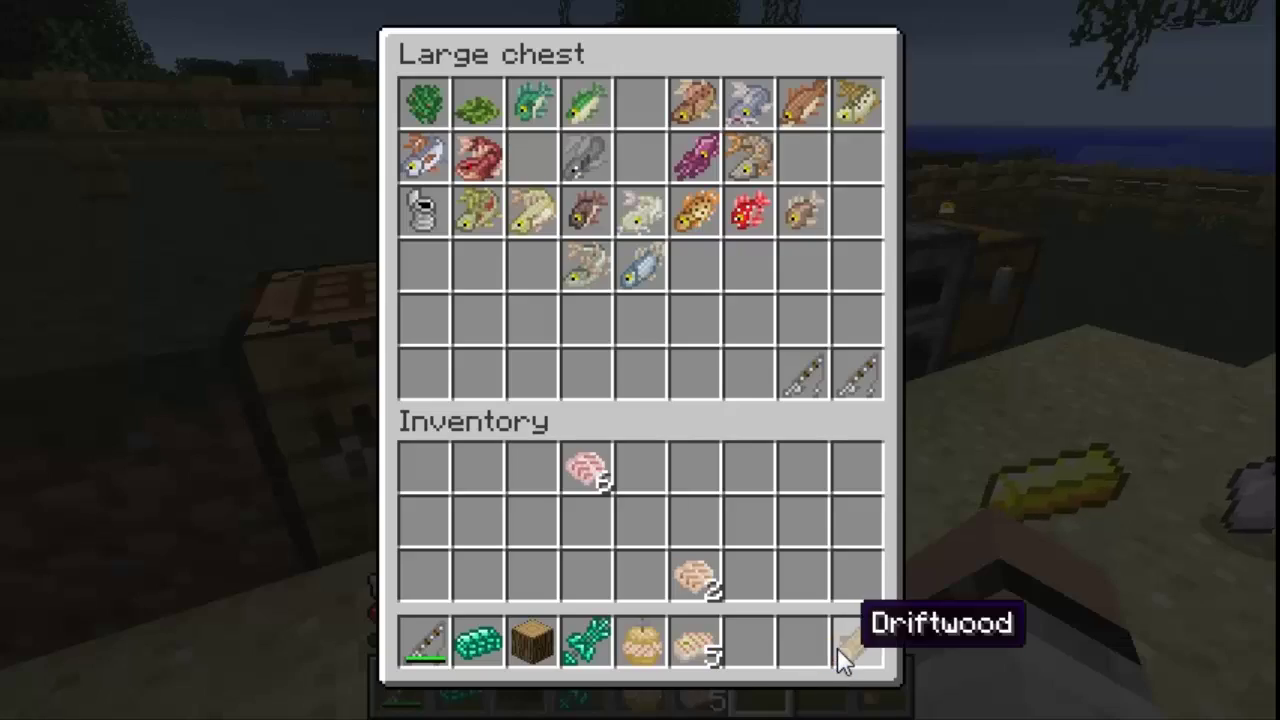
# - Craft the Driftwood into four wooden planks at the crafting table and put them in the hotbar
pyautogui.press('e')
pyautogui.rightClick(640, 360)
pyautogui.click(857, 563)
pyautogui.click(803, 385)
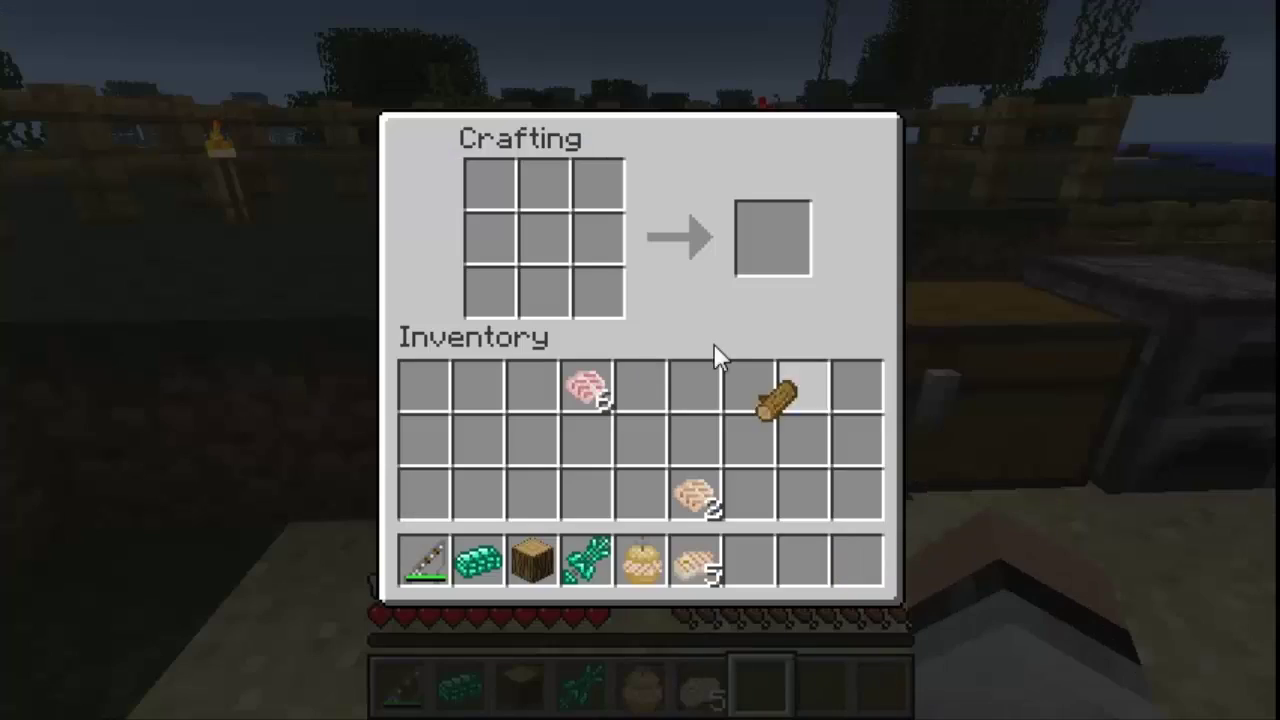
pyautogui.click(560, 242)
pyautogui.click(765, 240)
pyautogui.click(808, 560)
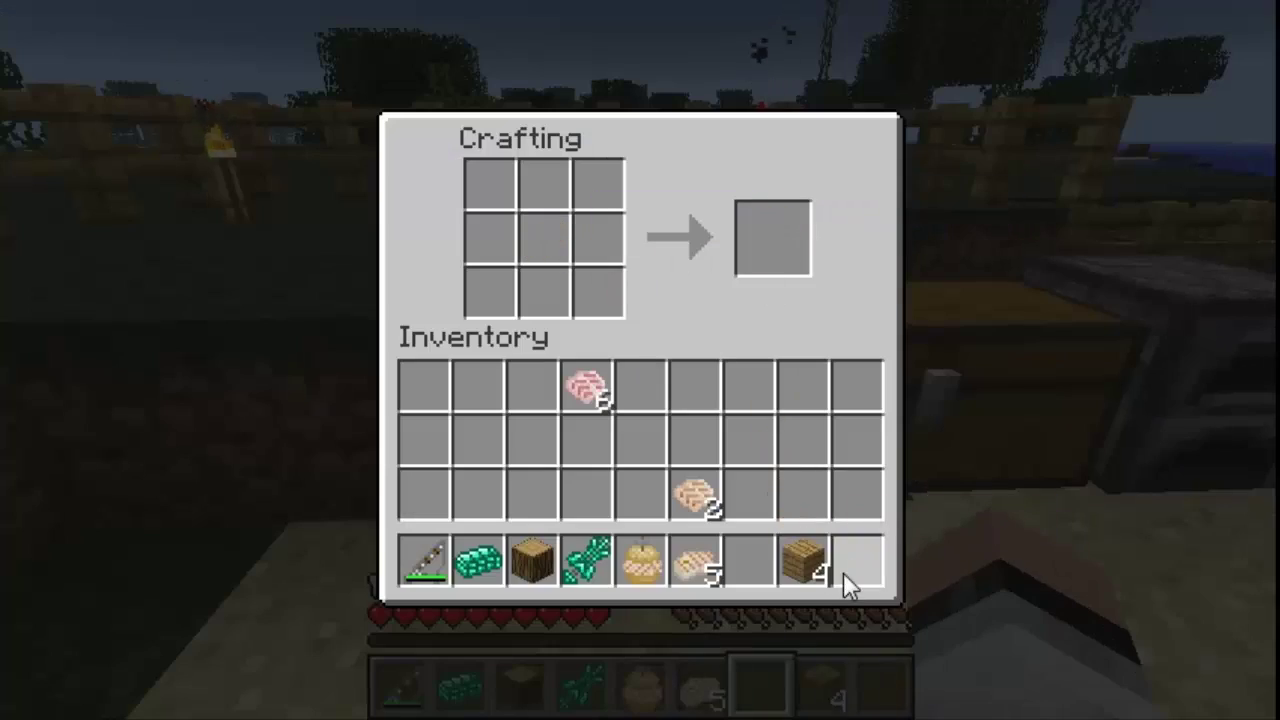
# - Place the four wooden planks on the grass by the fence and return to the crafting area
pyautogui.press('e')
pyautogui.scroll(-2, 640, 360)
pyautogui.scroll(1, 640, 360)
pyautogui.press('w')
pyautogui.press('space')
pyautogui.rightClick(642, 360)
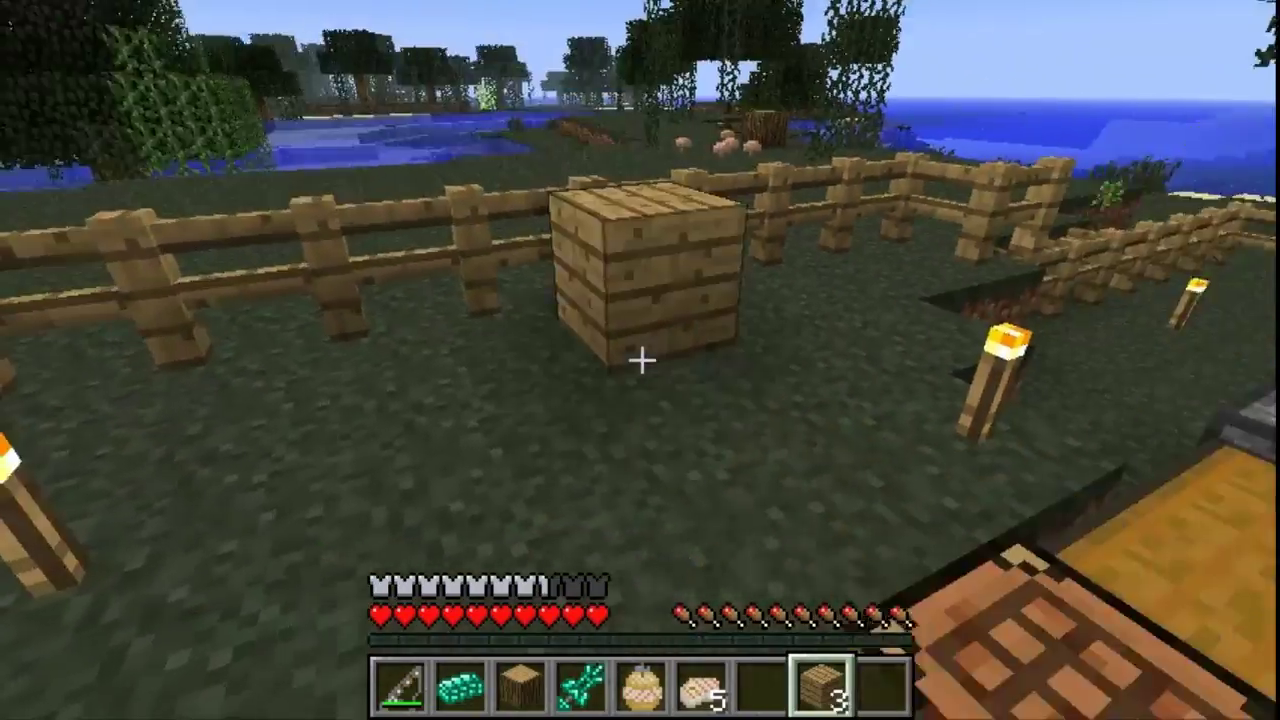
pyautogui.rightClick(642, 360)
pyautogui.rightClick(642, 360)
pyautogui.rightClick(642, 360)
pyautogui.press('s')
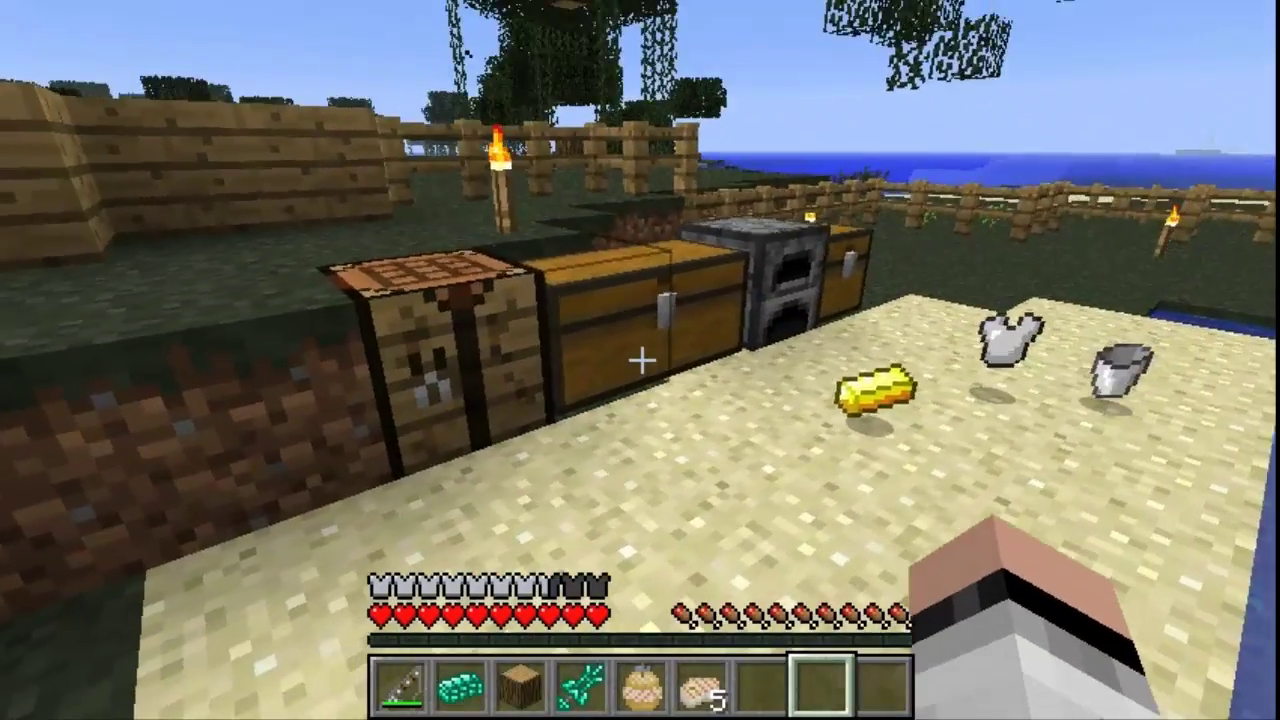
# - Craft the Squid into two Ink Sacs and store them in the hotbar
pyautogui.press('e')
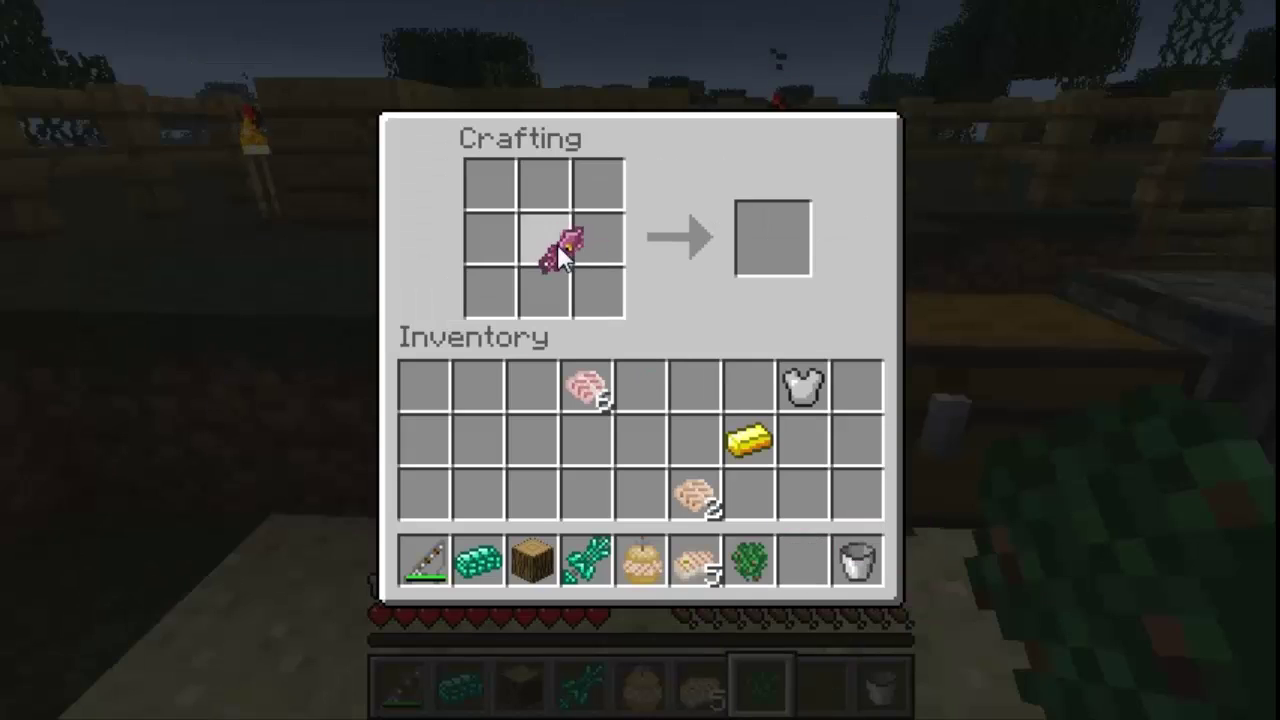
pyautogui.click(540, 230)
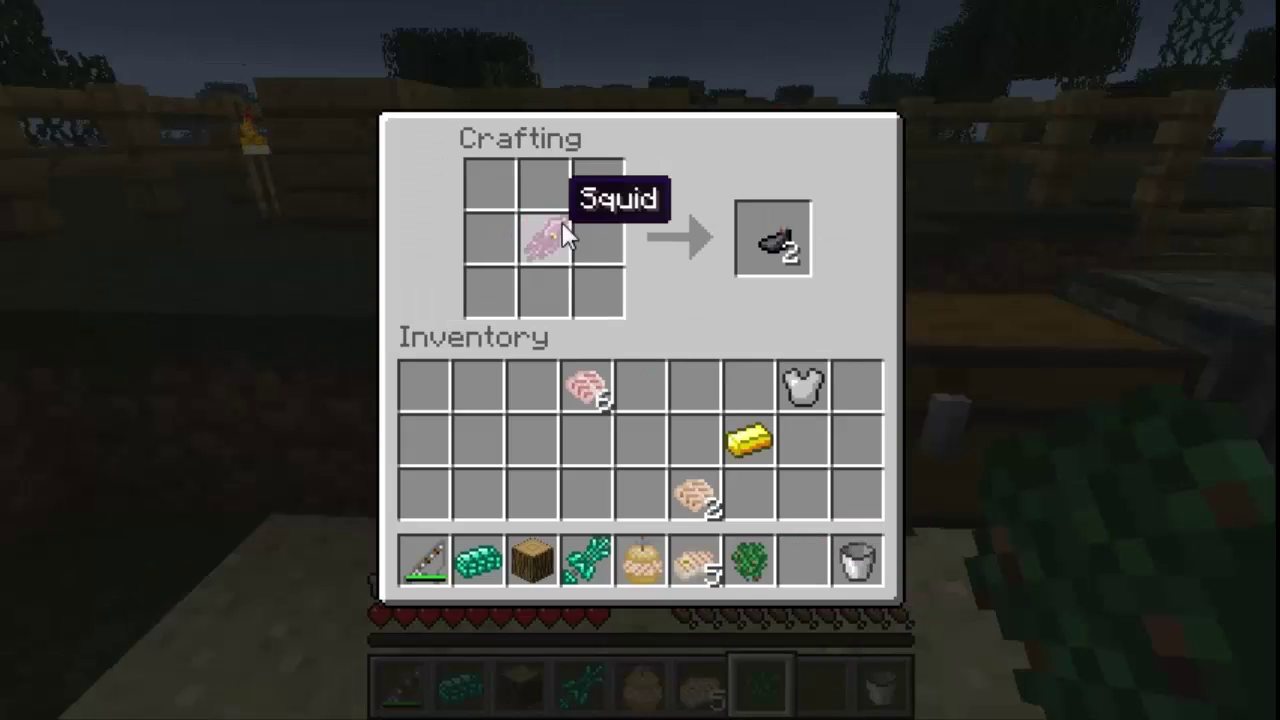
pyautogui.click(786, 233)
pyautogui.click(812, 560)
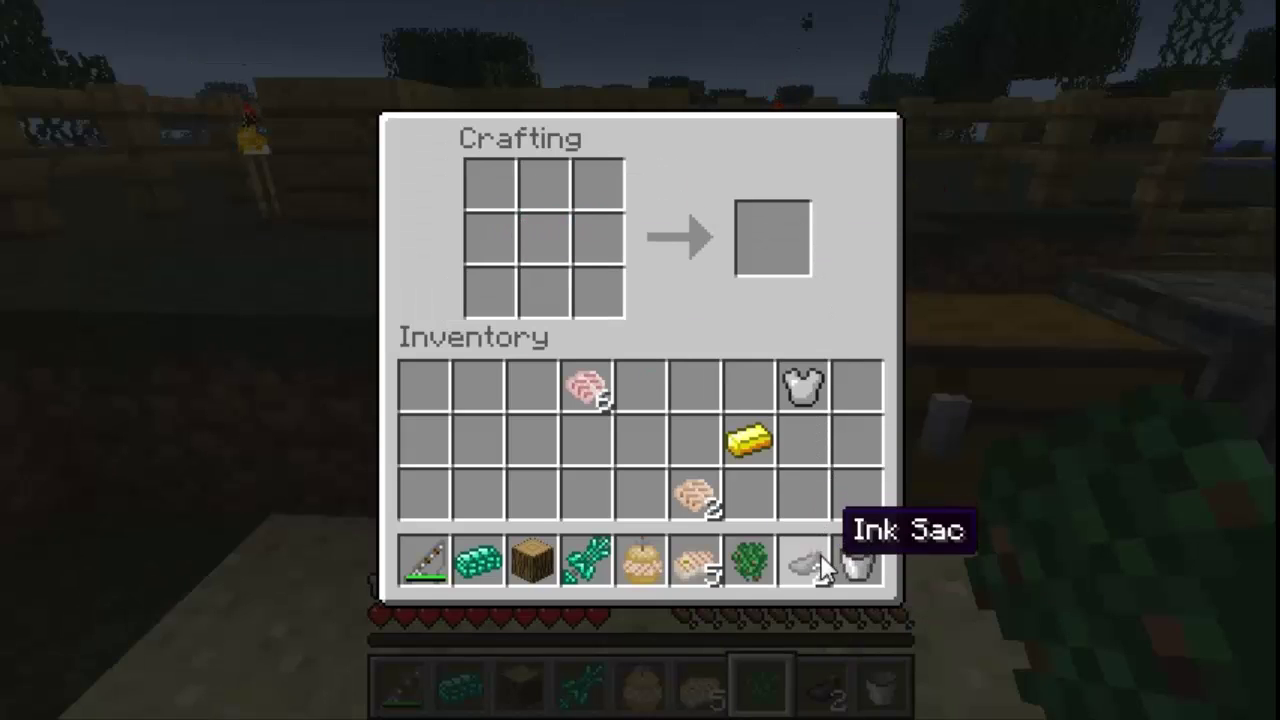
pyautogui.press('e')
# - Read the messages from the held stack of message bottles
pyautogui.rightClick(641, 359)
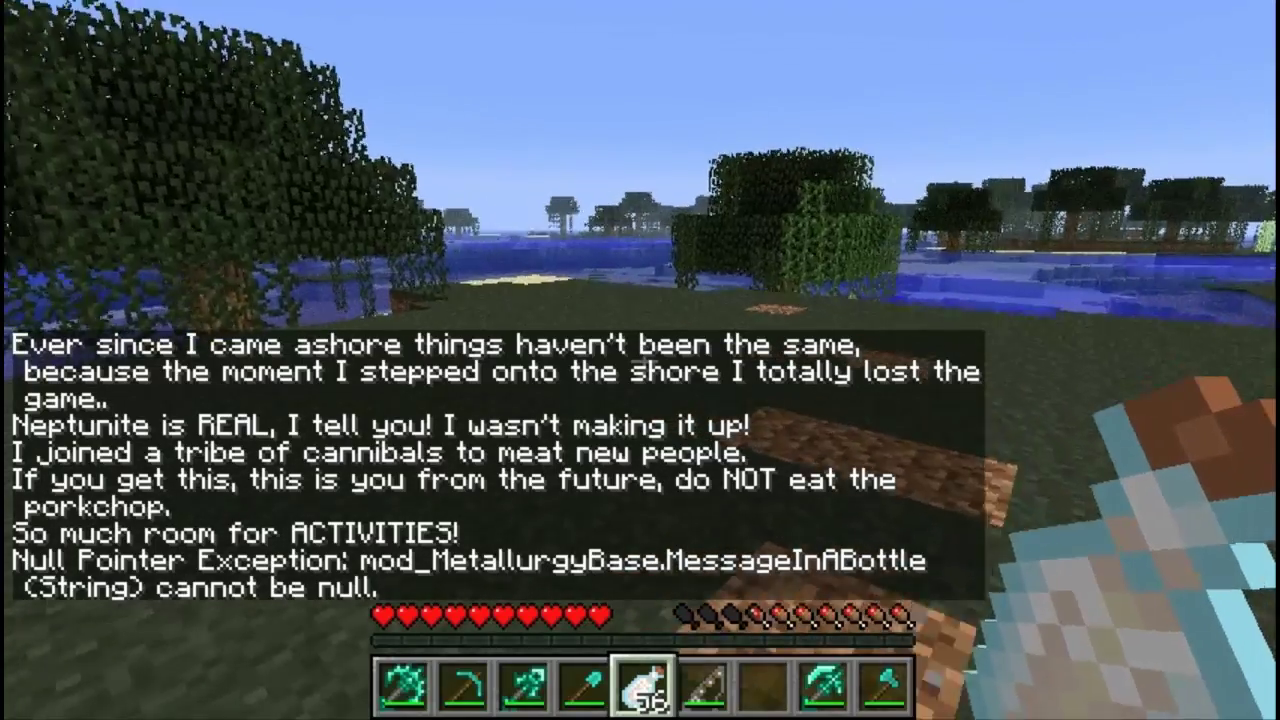
pyautogui.press('w')
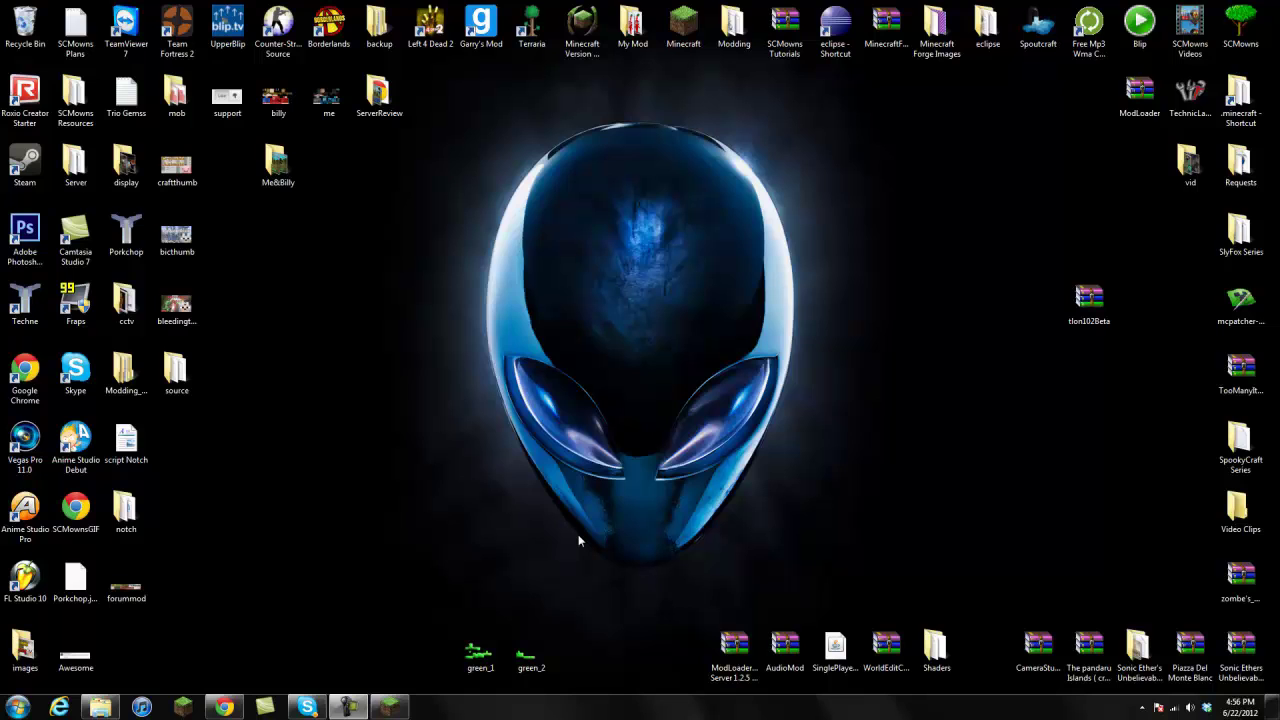
# - Force a game update in the Minecraft launcher options, log in to start the download, and minimize the launcher
pyautogui.click(389, 706)
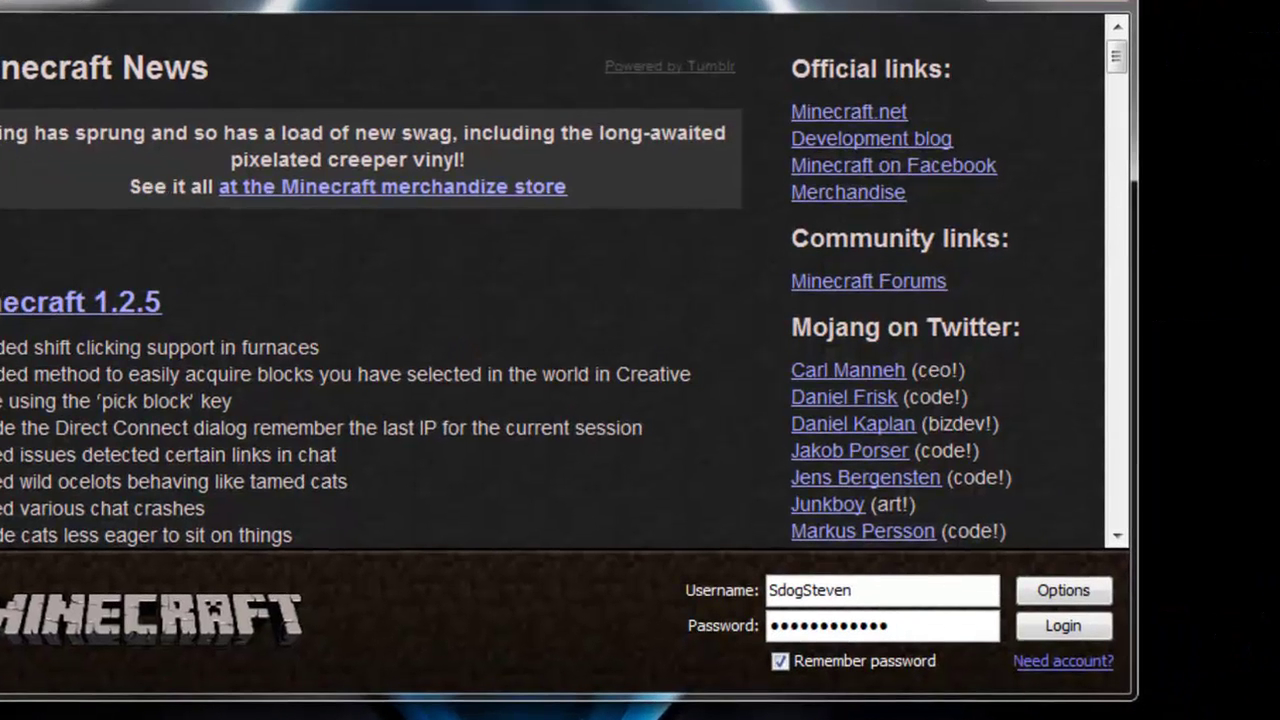
pyautogui.click(1058, 592)
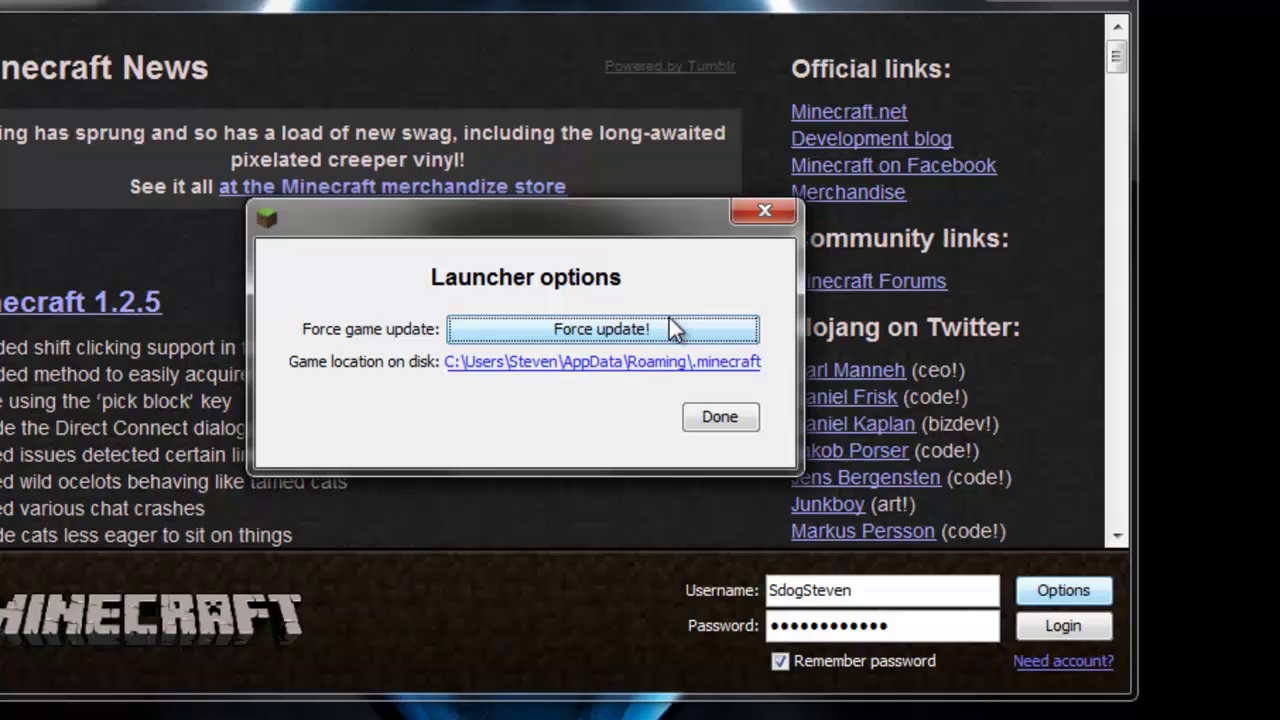
pyautogui.click(640, 328)
pyautogui.click(716, 417)
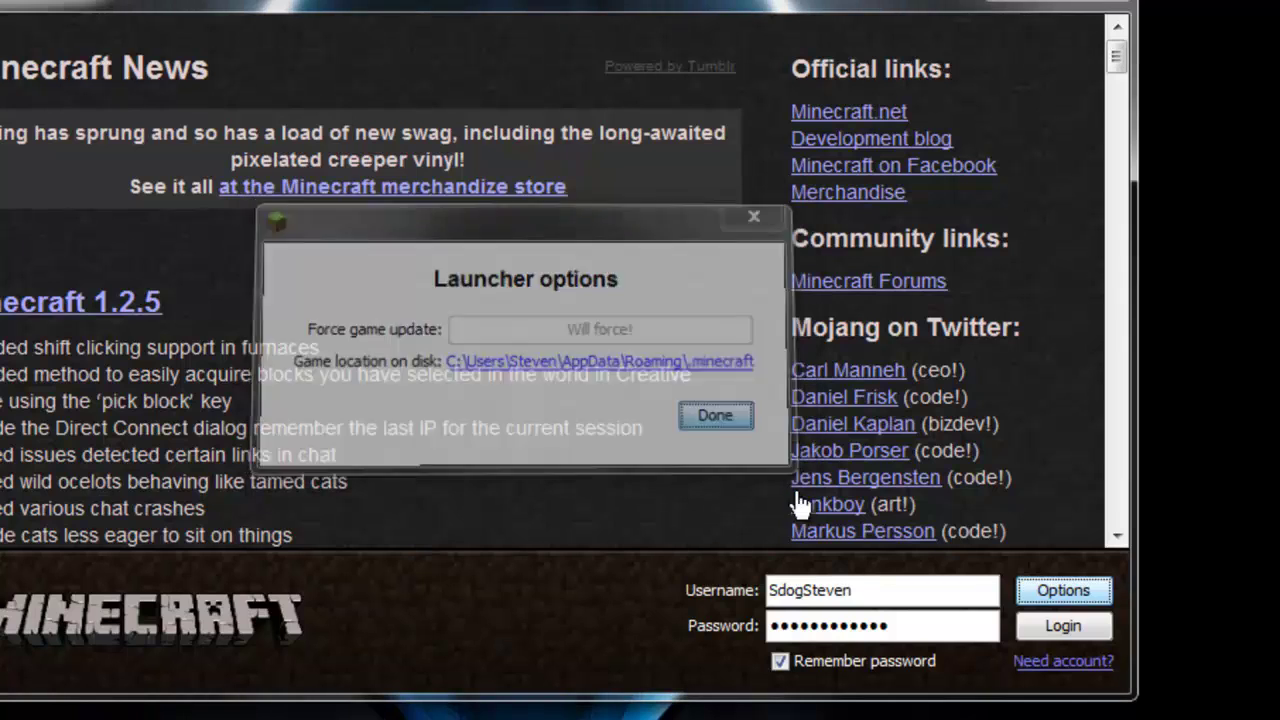
pyautogui.click(1104, 628)
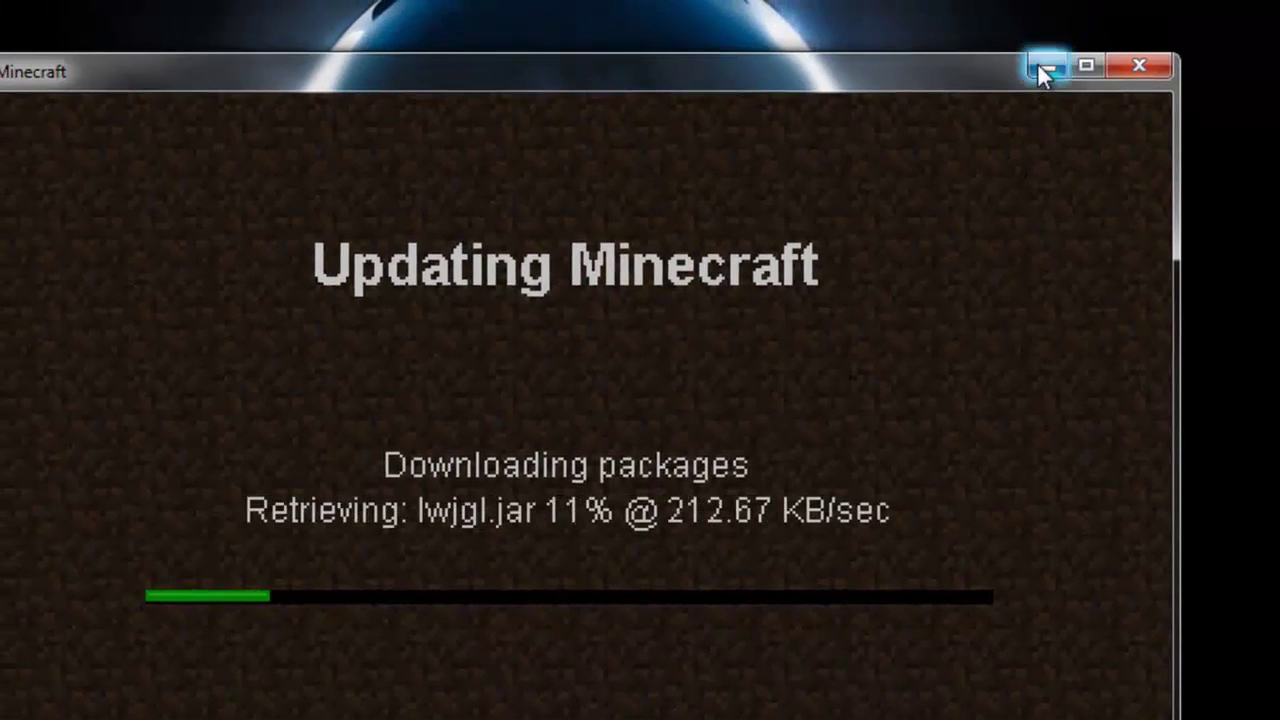
pyautogui.click(1045, 67)
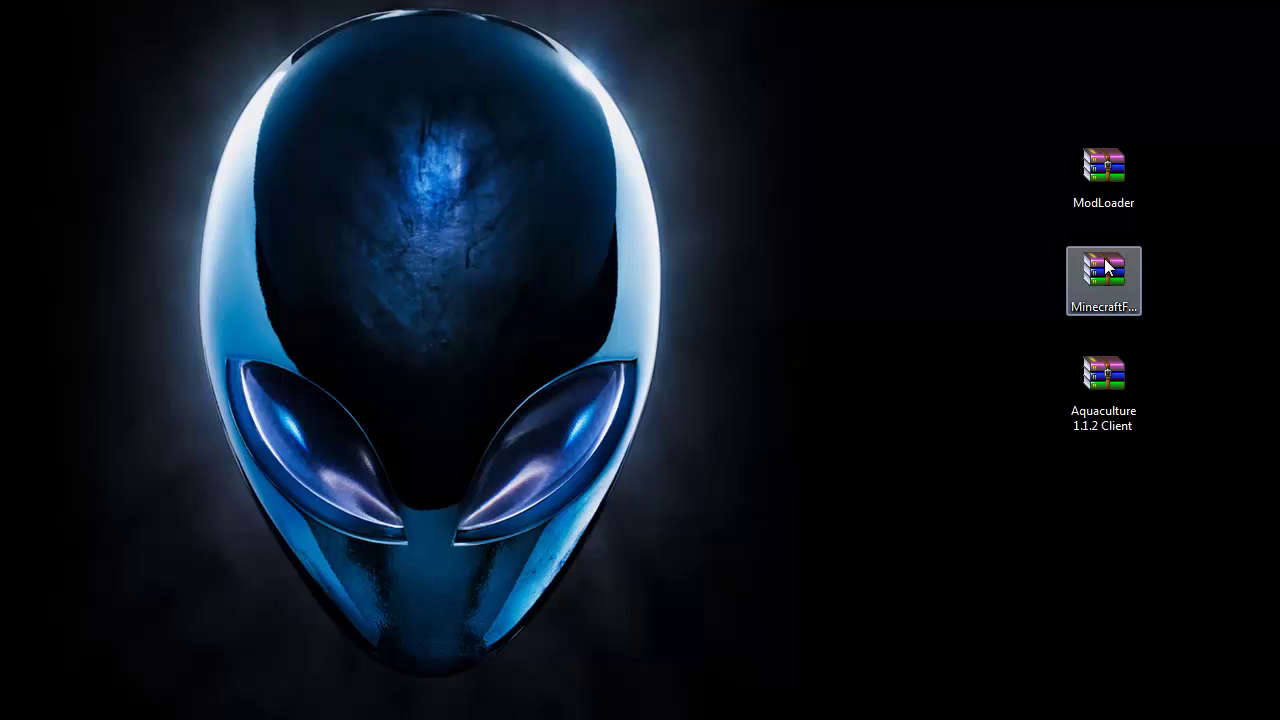
# - Point out the desktop's client downloads: ModLoader, MinecraftForge-3.3.8.152-Client and Aquaculture 1.1.2 Client
pyautogui.click(1104, 258)
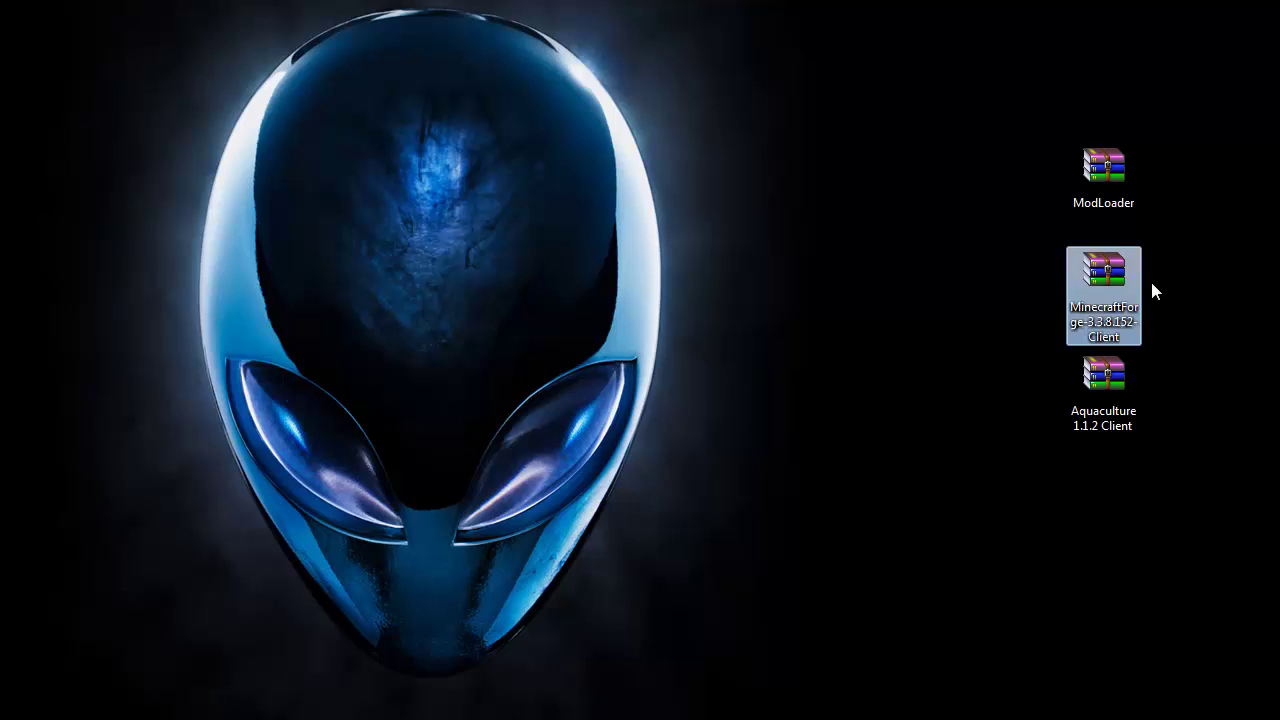
pyautogui.press('Down')
pyautogui.moveTo(1157, 503); pyautogui.dragTo(961, 206)
pyautogui.click(961, 206)
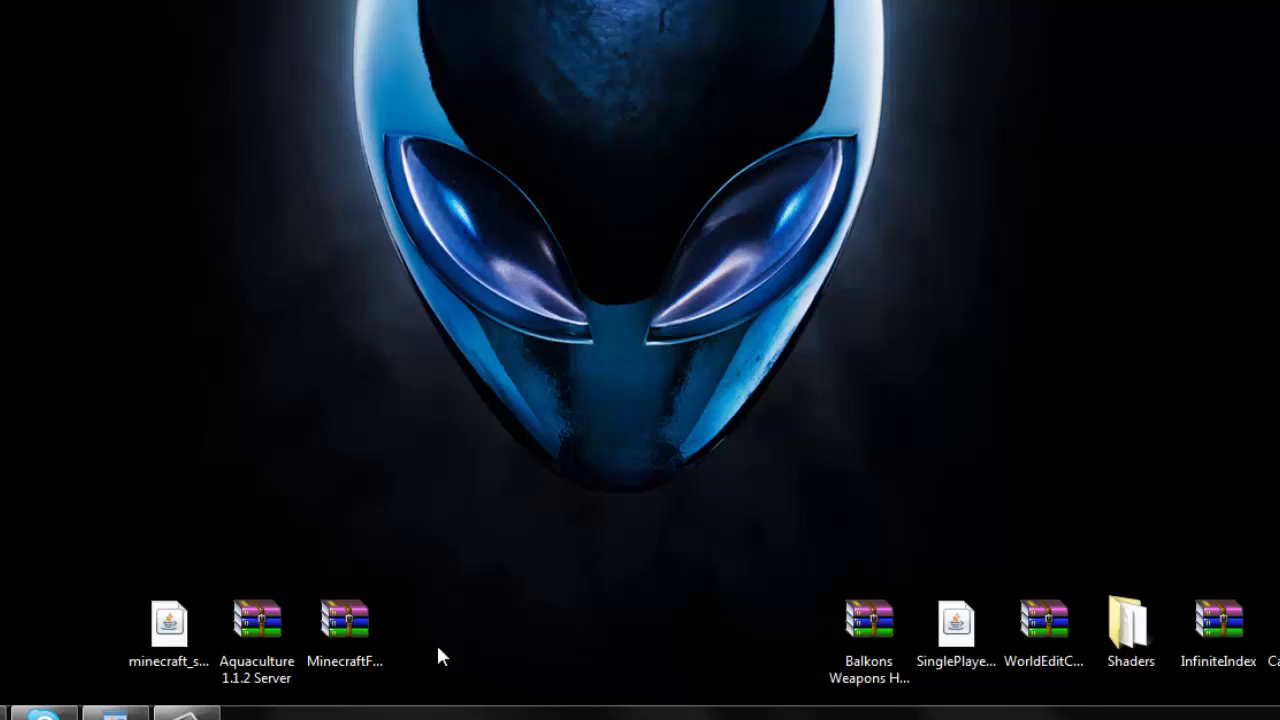
# - Point out the desktop's server downloads: minecraft_server, Aquaculture 1.1.2 Server and MinecraftForge-3.3.8.152-Server
pyautogui.moveTo(437, 648); pyautogui.dragTo(51, 498)
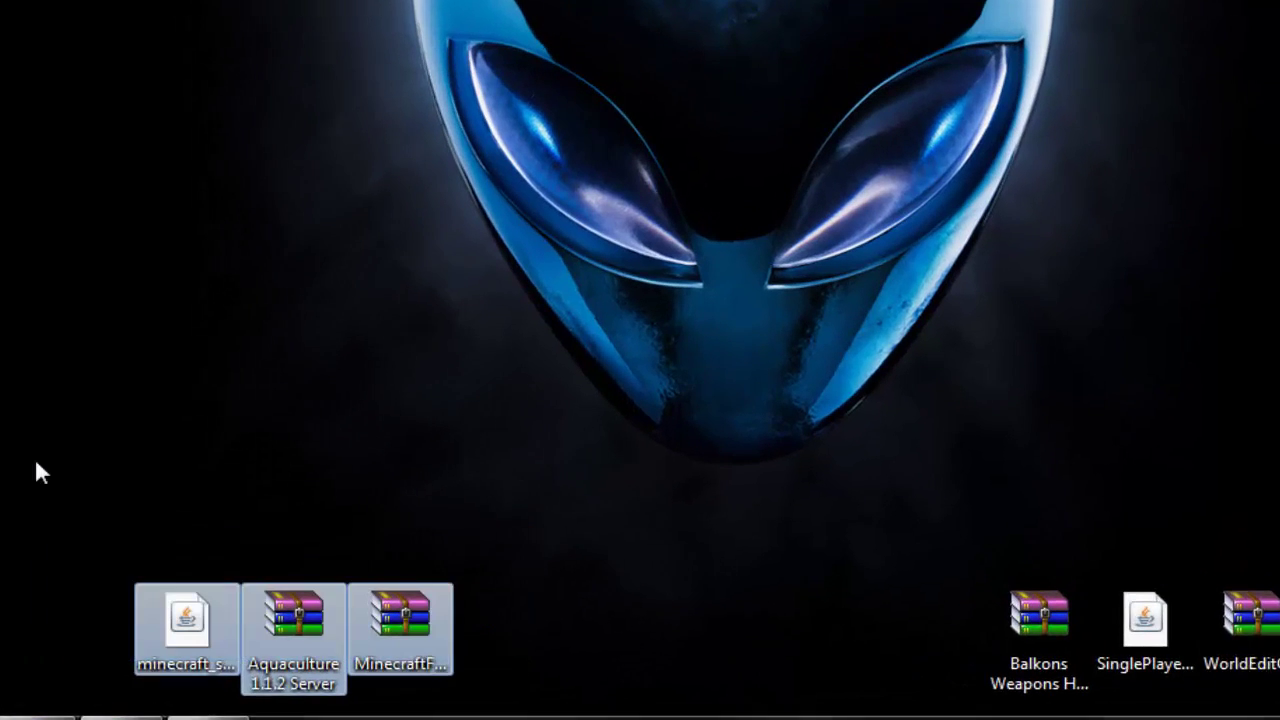
pyautogui.click(51, 498)
pyautogui.click(158, 640)
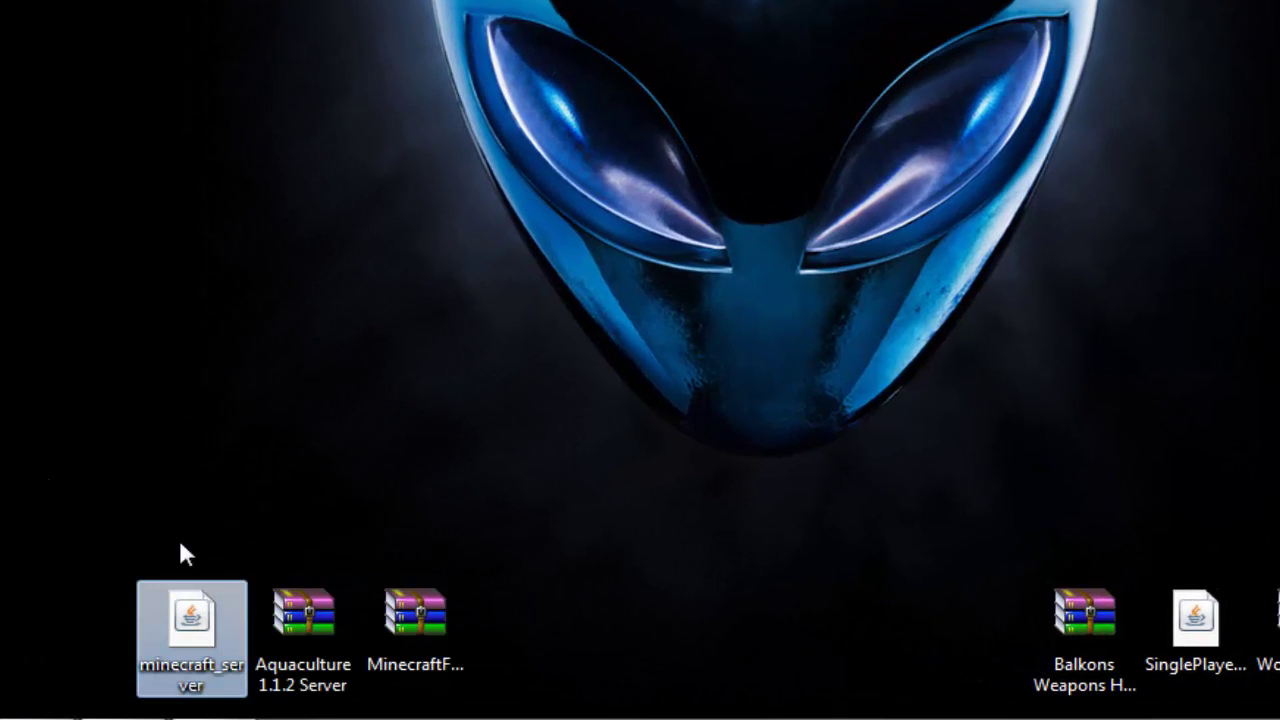
pyautogui.click(286, 606)
pyautogui.click(405, 620)
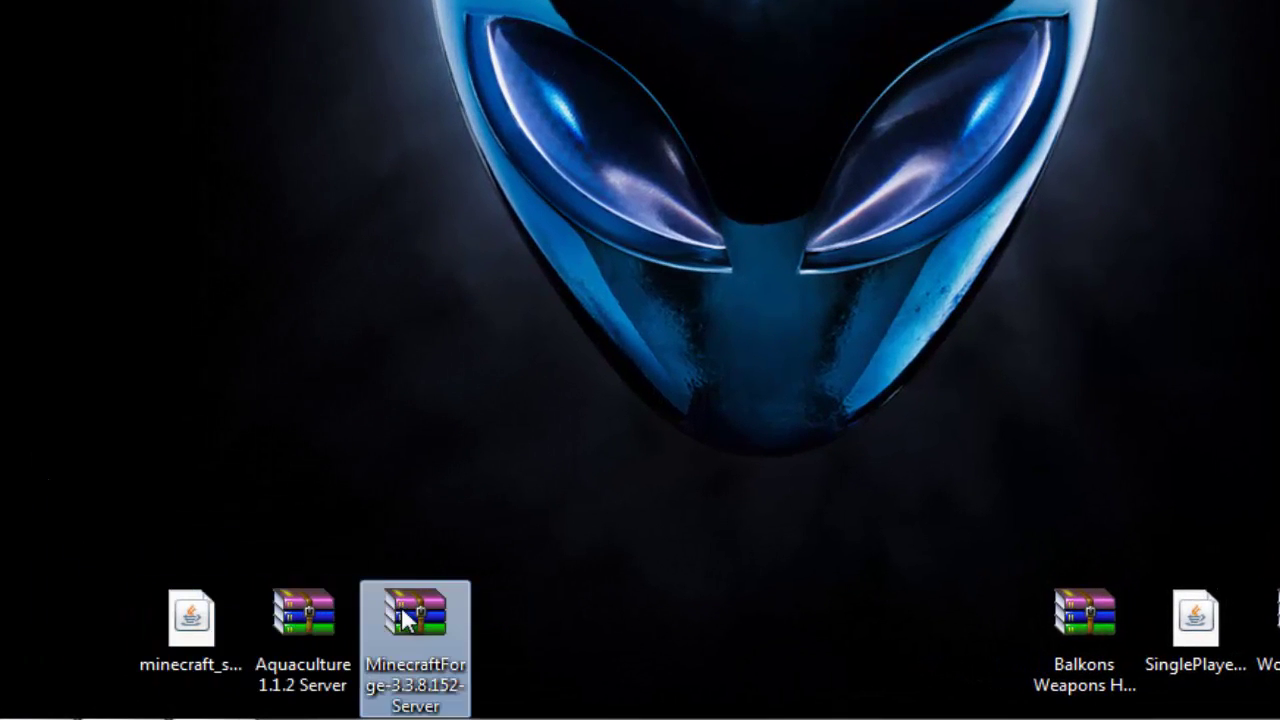
pyautogui.click(616, 511)
pyautogui.moveTo(572, 655); pyautogui.dragTo(13, 488)
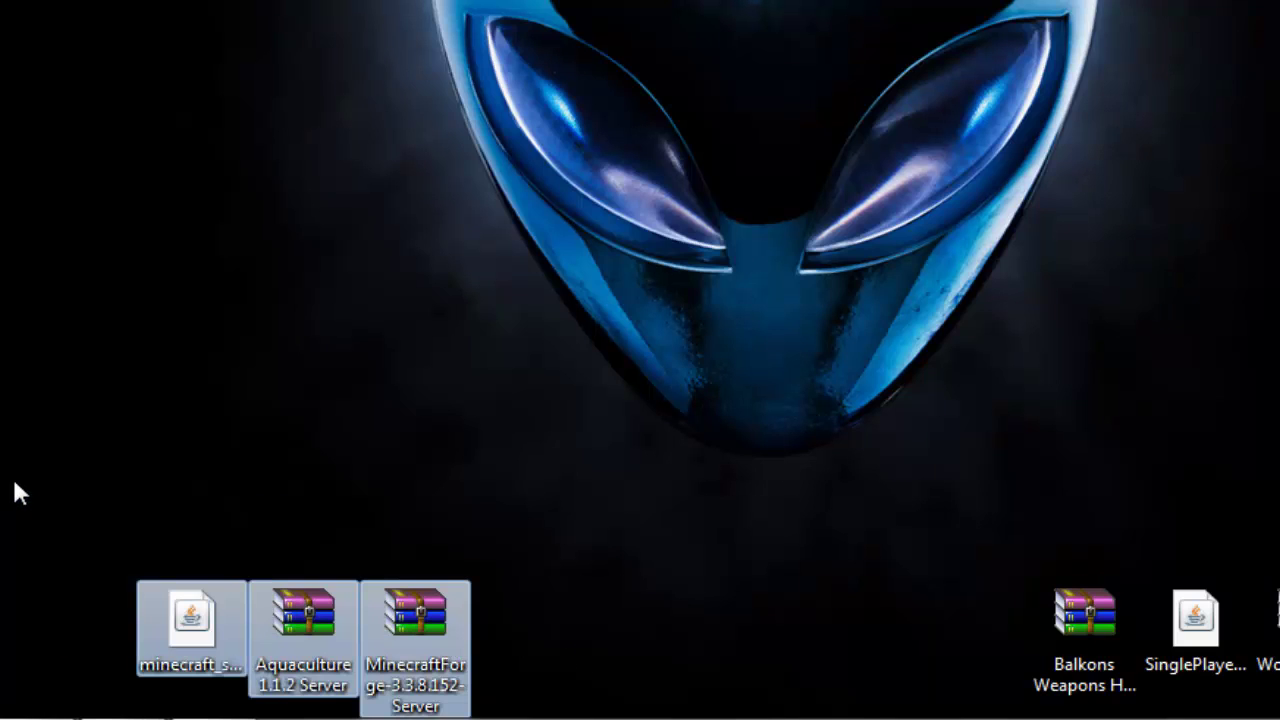
pyautogui.click(617, 618)
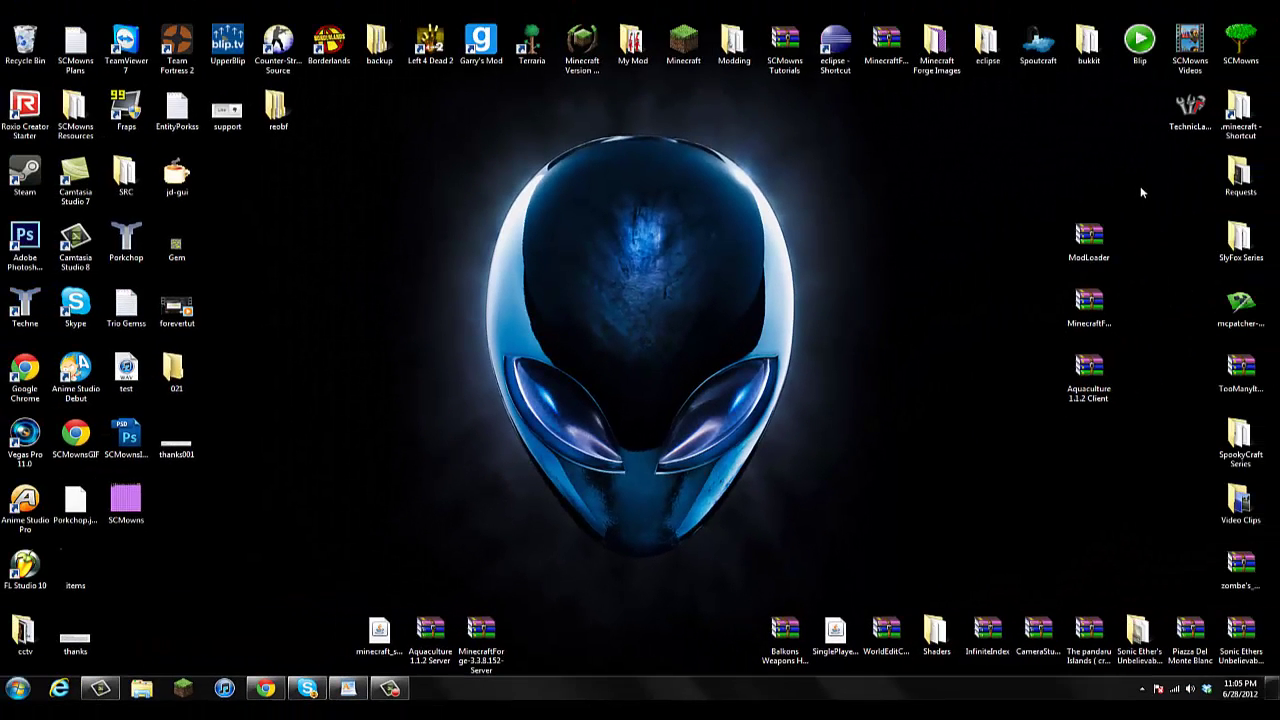
# - Highlight the server file group and the client file group on the desktop to tell them apart
pyautogui.moveTo(1141, 192); pyautogui.dragTo(954, 435)
pyautogui.moveTo(571, 631); pyautogui.dragTo(338, 599)
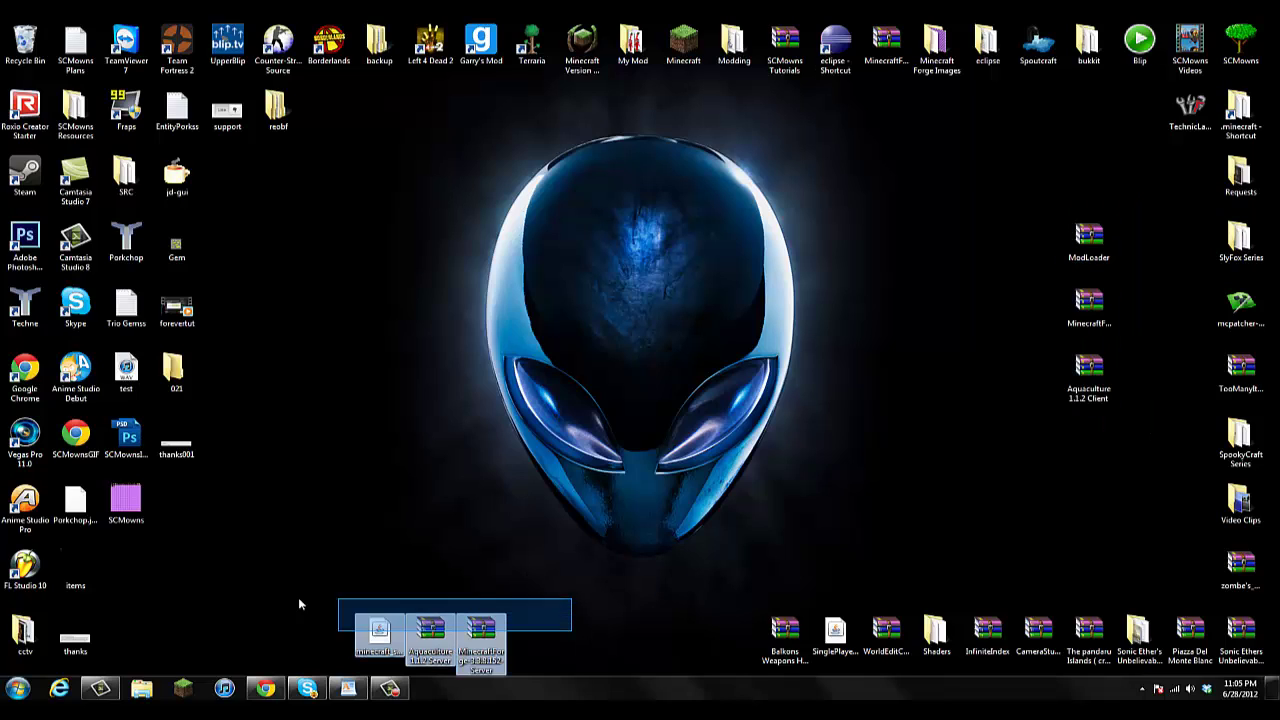
pyautogui.click(843, 502)
pyautogui.moveTo(1134, 458); pyautogui.dragTo(1023, 219)
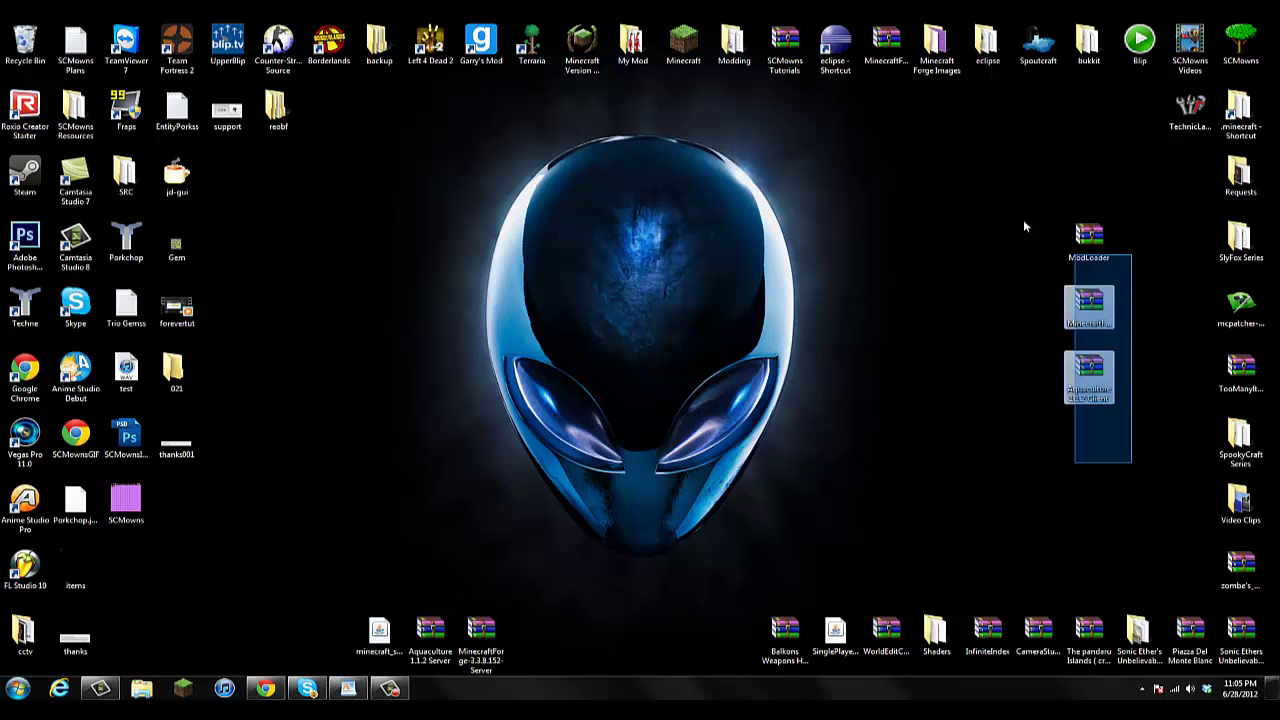
pyautogui.click(1026, 349)
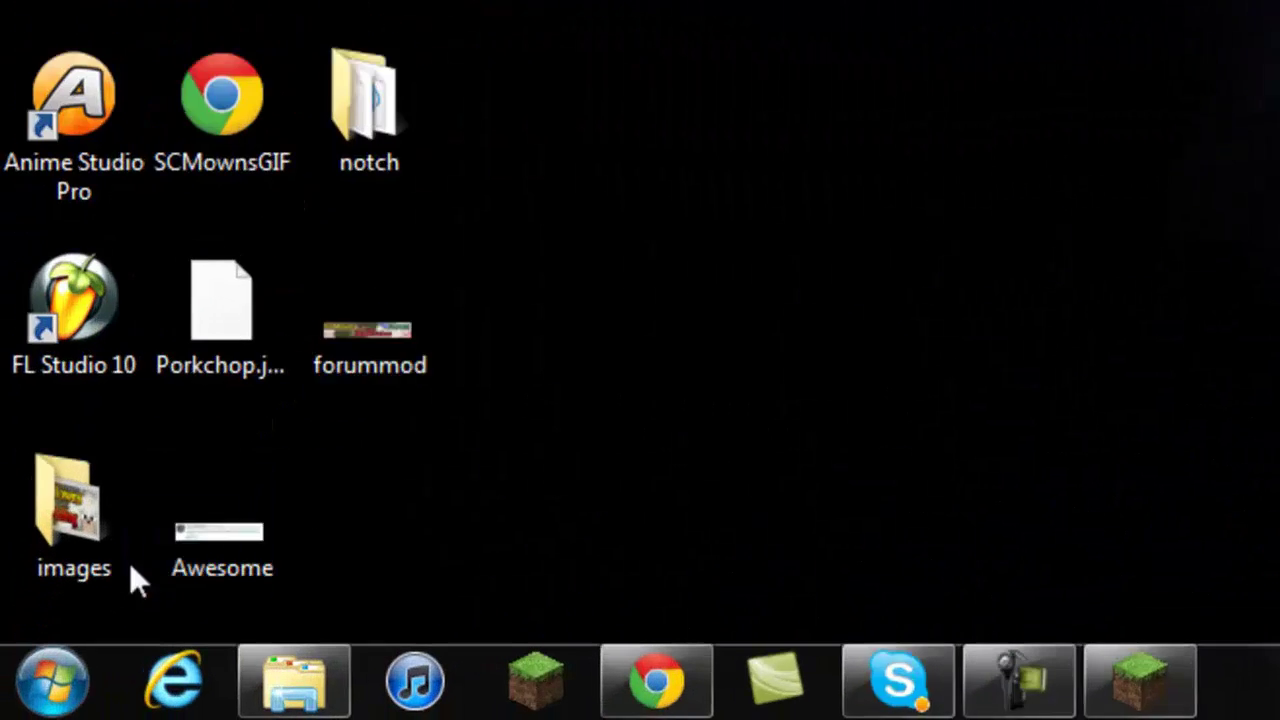
# - Search Windows for %appdata% and open the Roaming folder
pyautogui.click(24, 680)
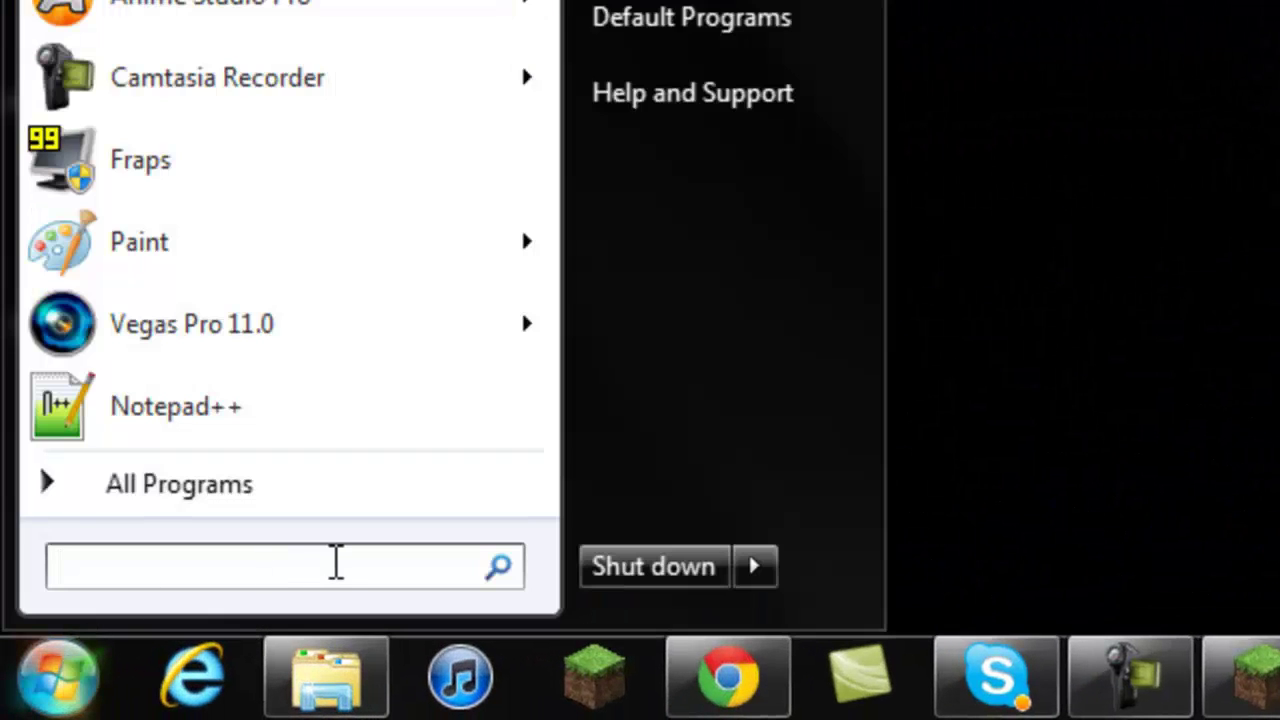
pyautogui.write('%appdata%')
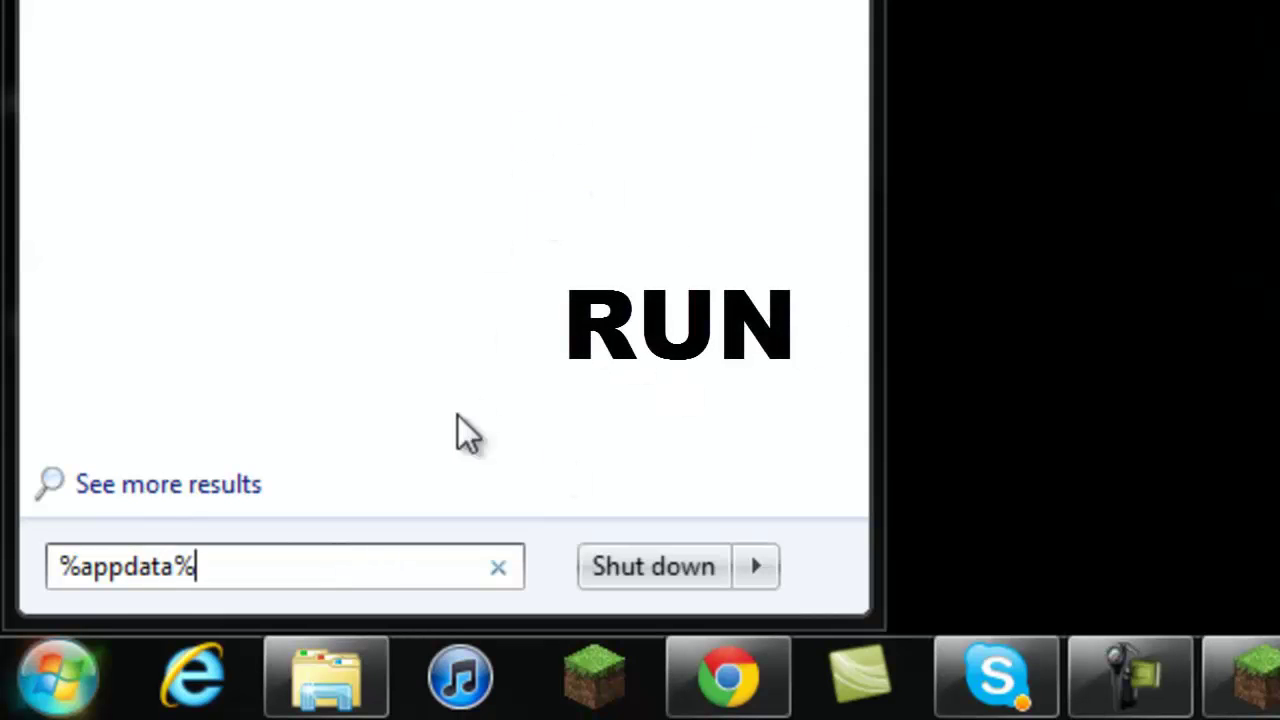
pyautogui.press('Return')
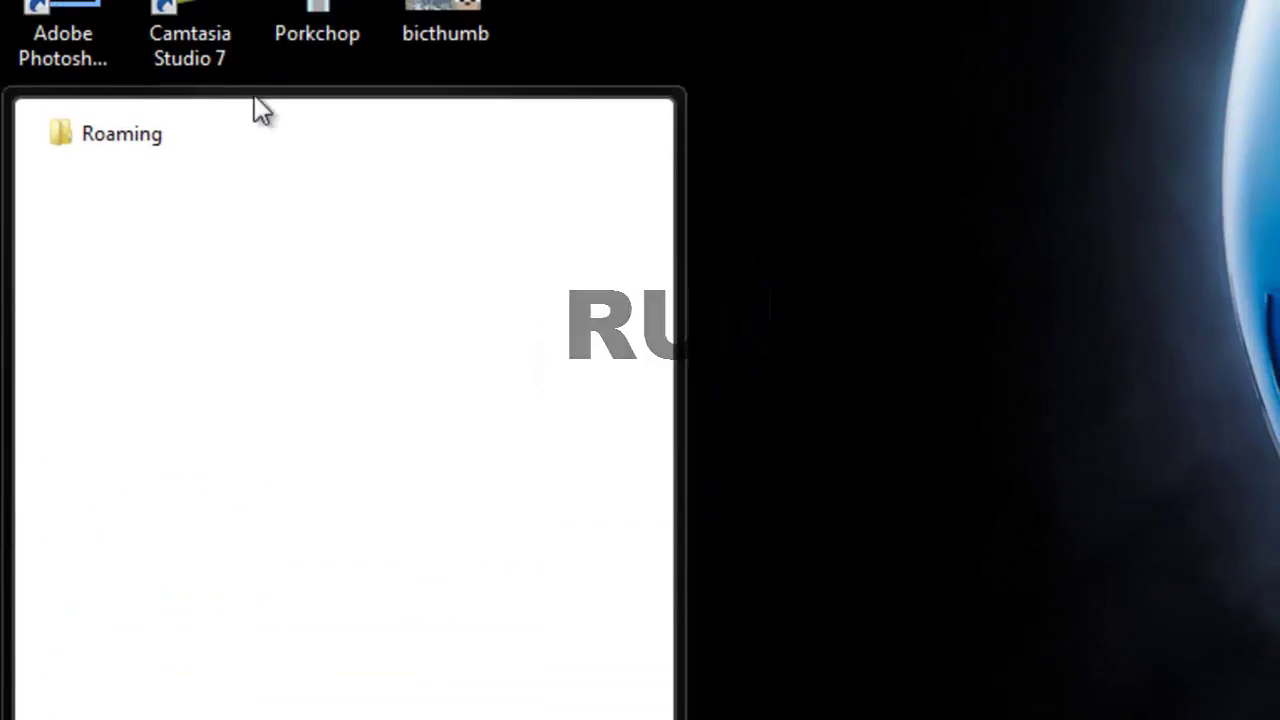
pyautogui.click(237, 150)
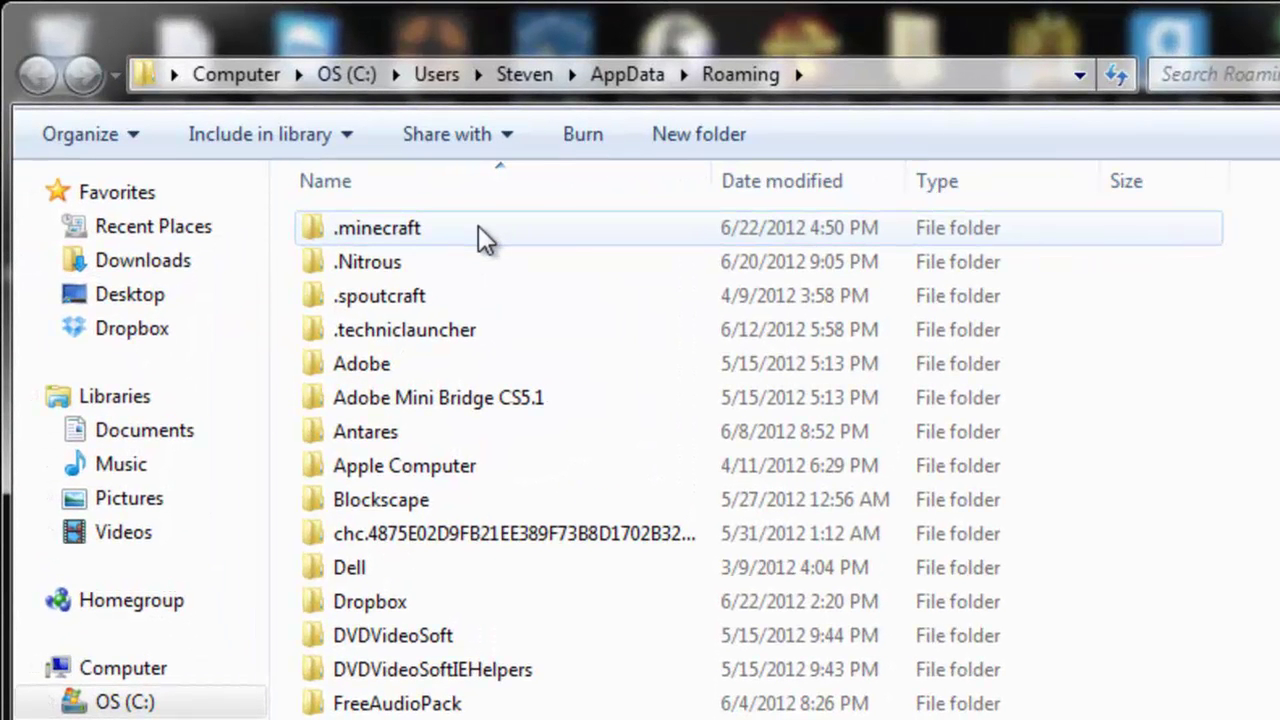
# - Open the bin folder inside .minecraft
pyautogui.doubleClick(478, 228)
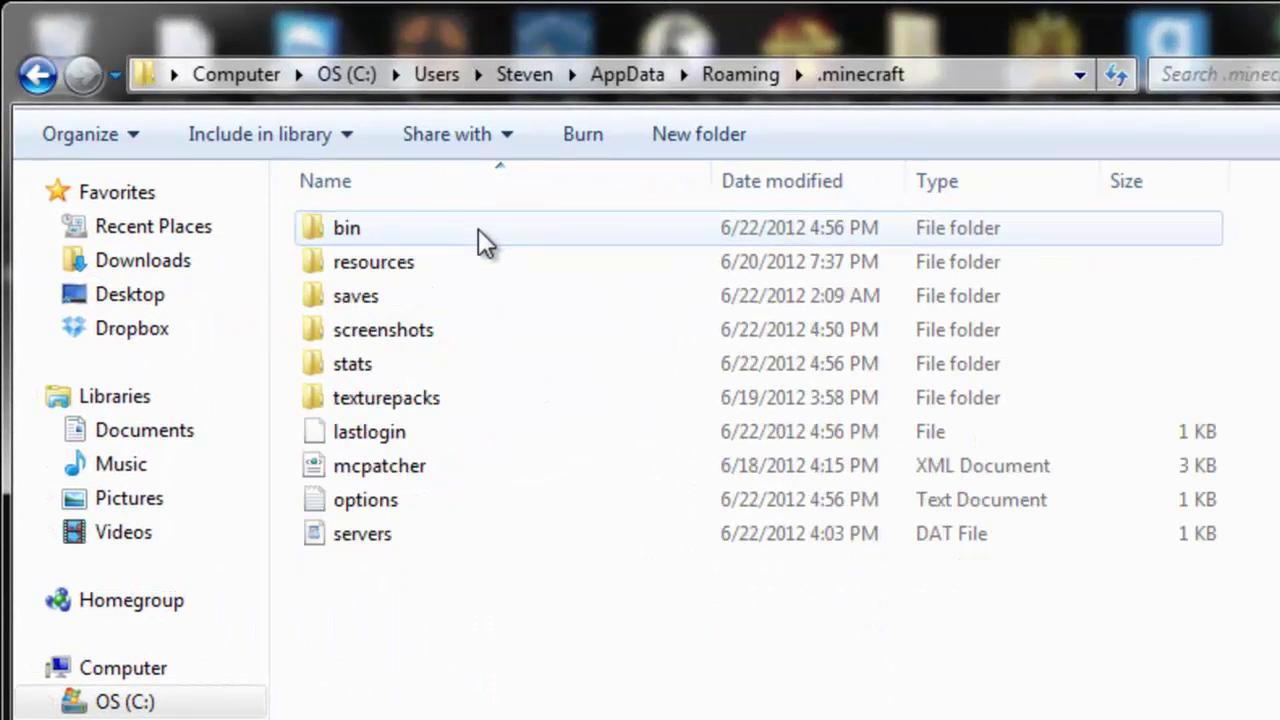
pyautogui.doubleClick(416, 230)
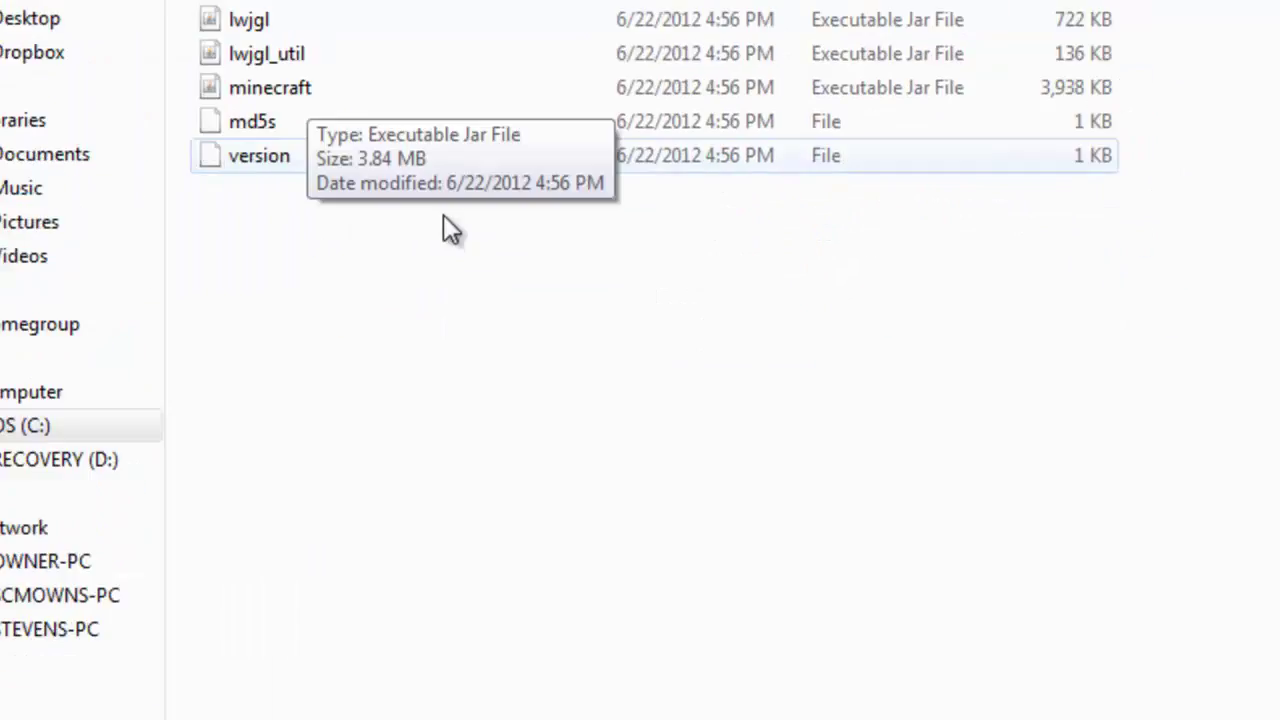
pyautogui.click(563, 709)
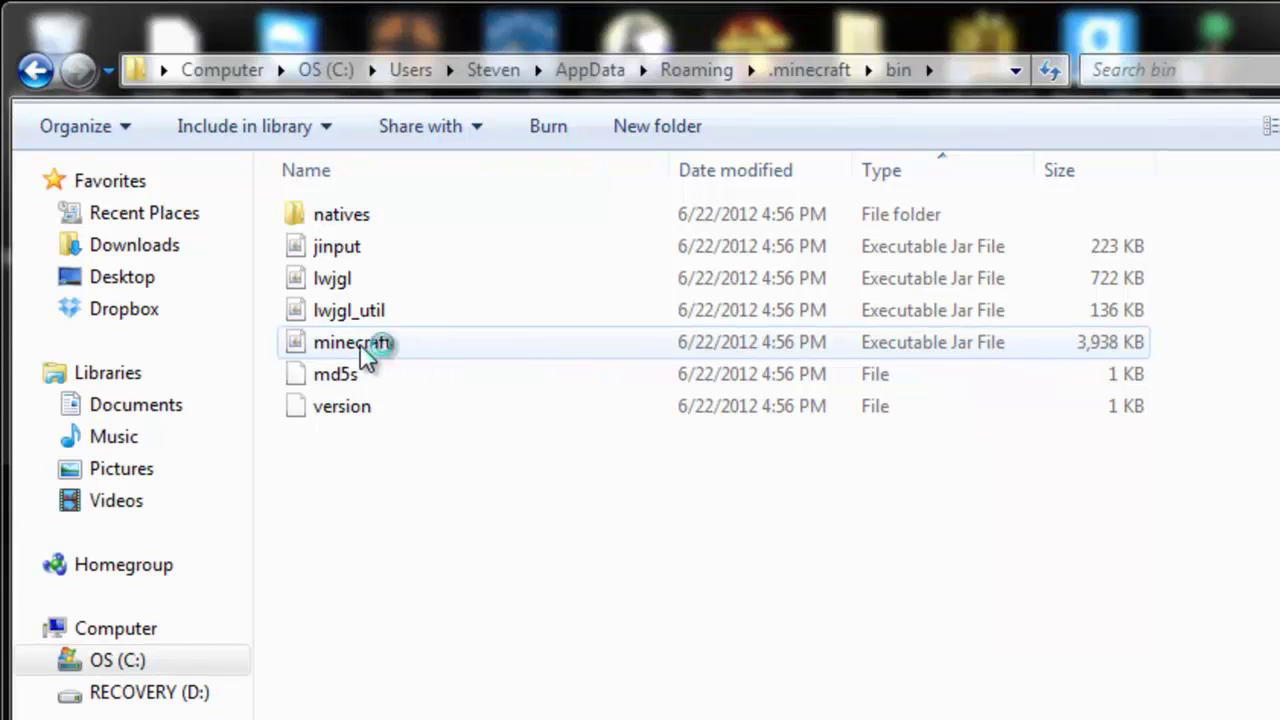
# - Open the minecraft jar file from the bin folder with WinRAR archiver
pyautogui.rightClick(364, 345)
pyautogui.moveTo(472, 446)
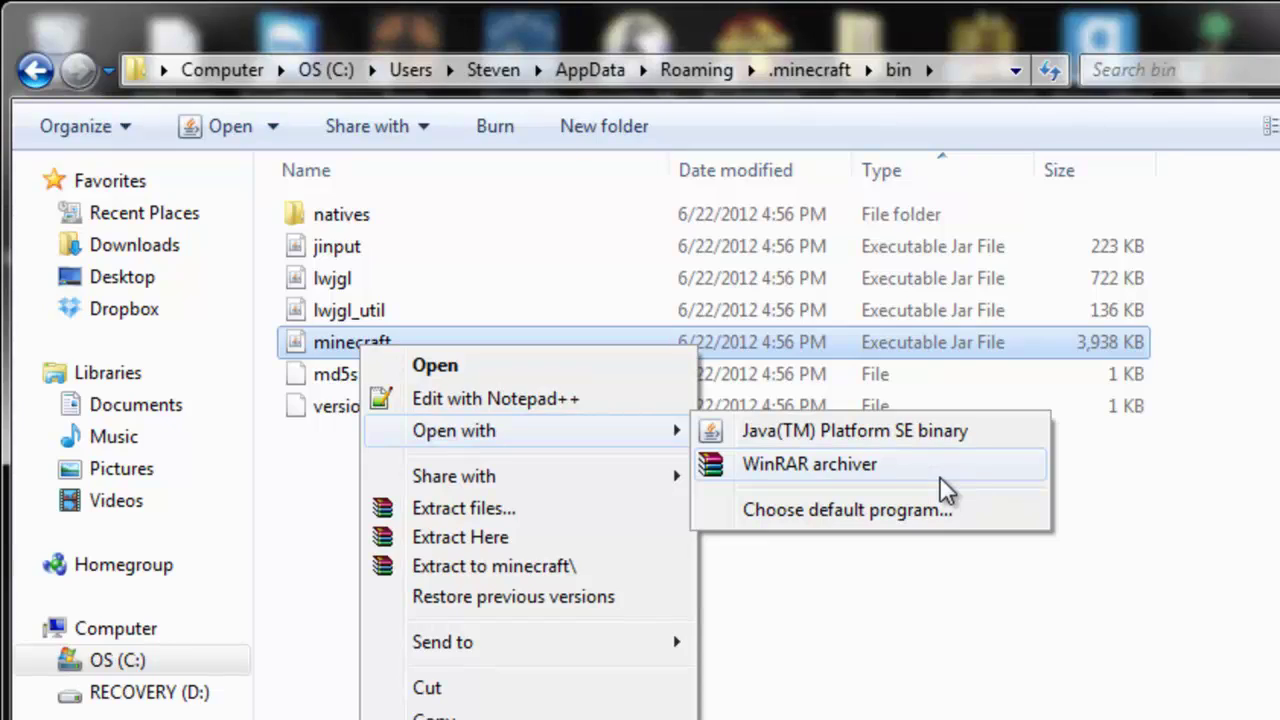
pyautogui.click(943, 478)
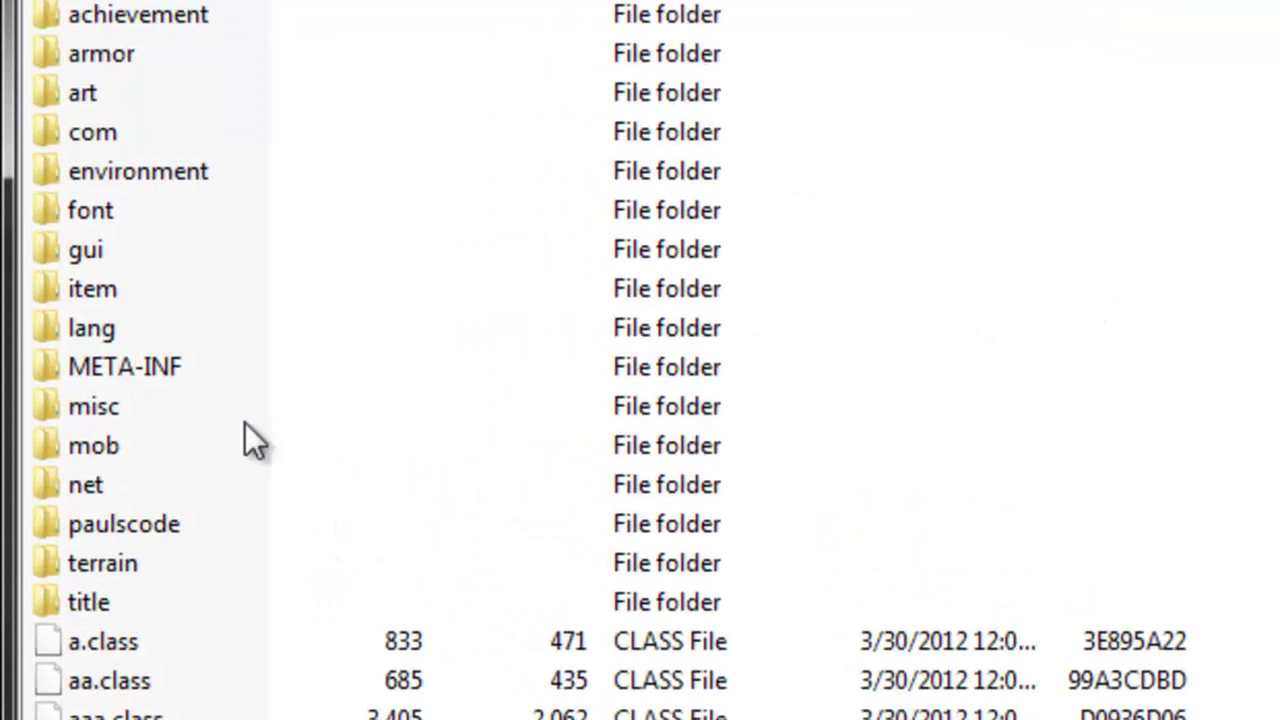
# - Delete the META-INF folder from the minecraft.jar archive
pyautogui.click(222, 370)
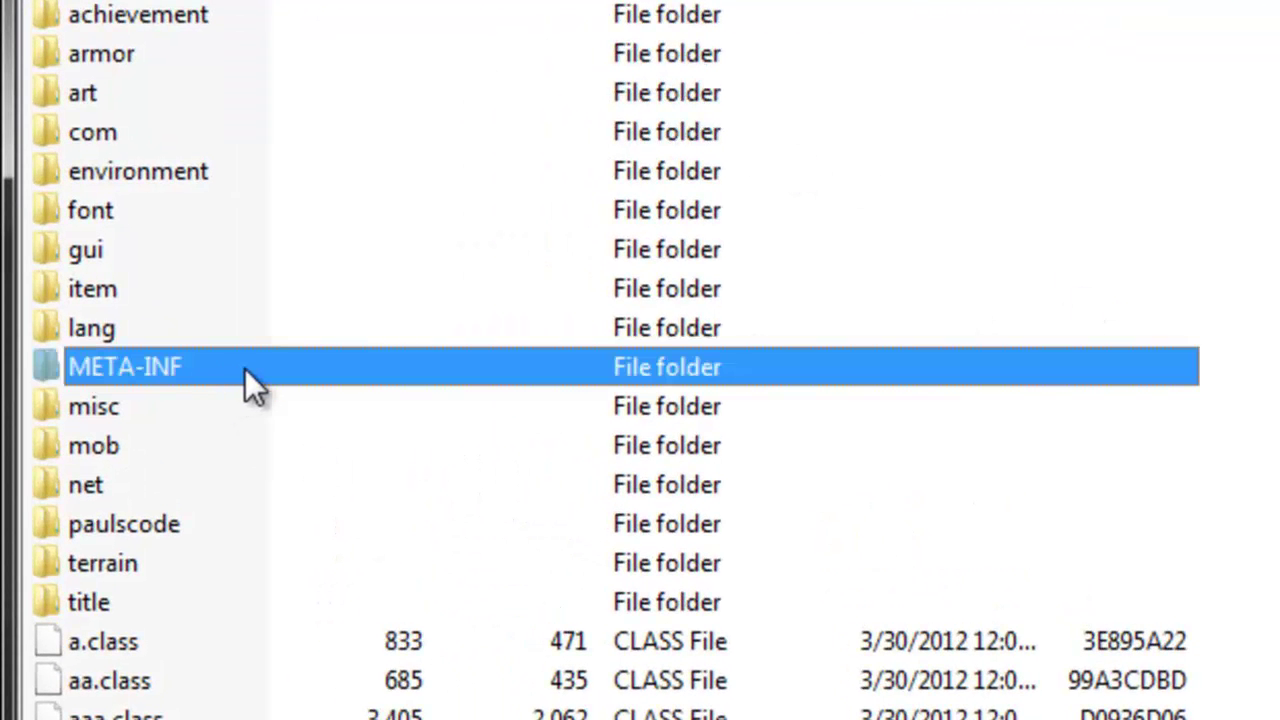
pyautogui.rightClick(247, 368)
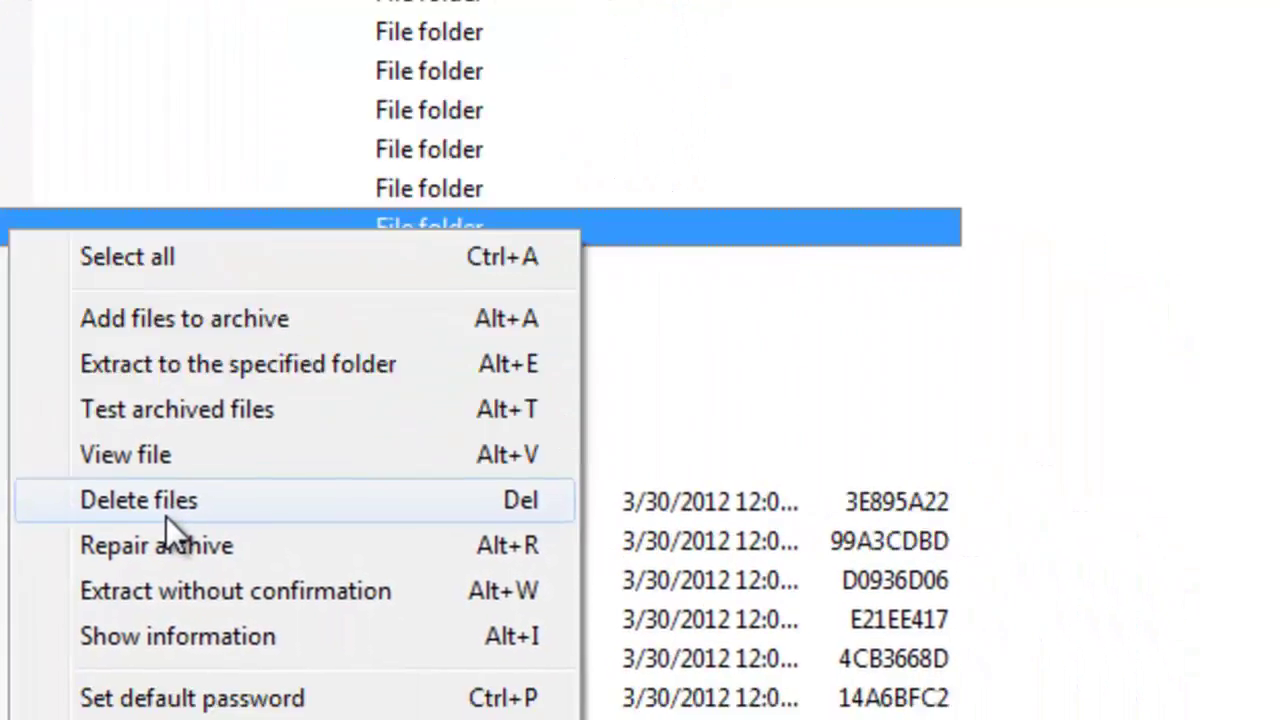
pyautogui.click(166, 514)
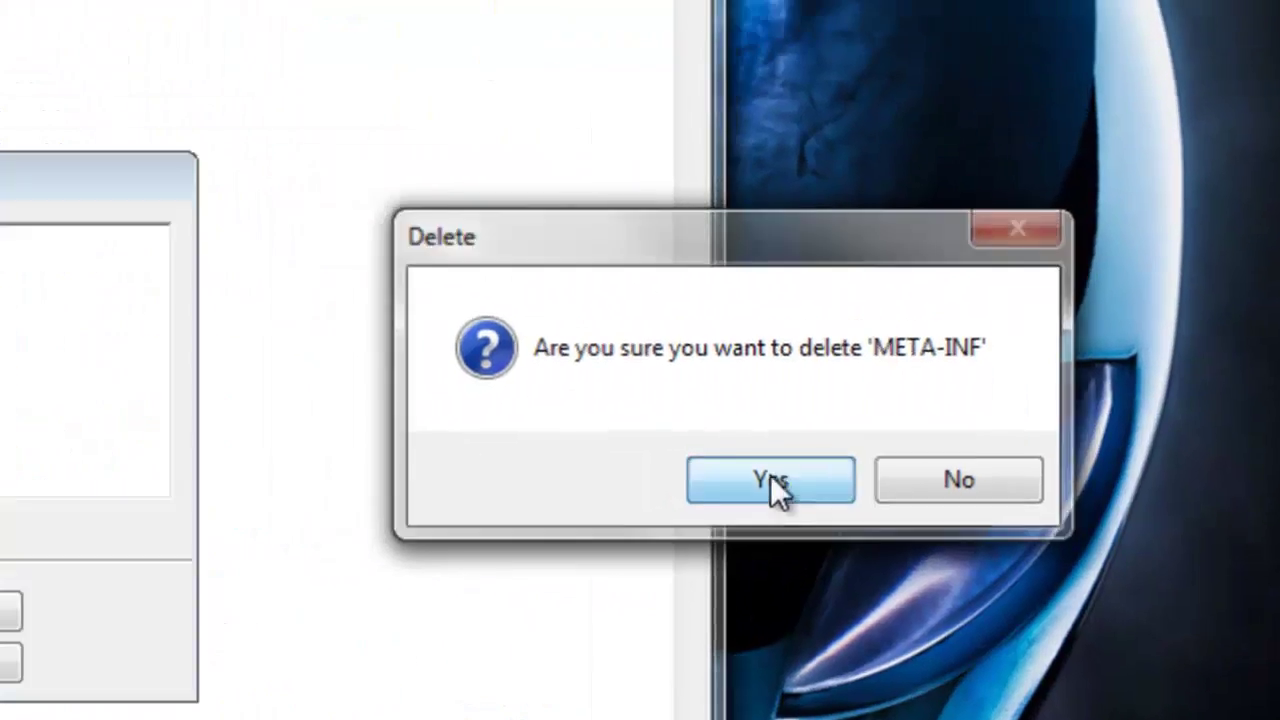
pyautogui.click(771, 482)
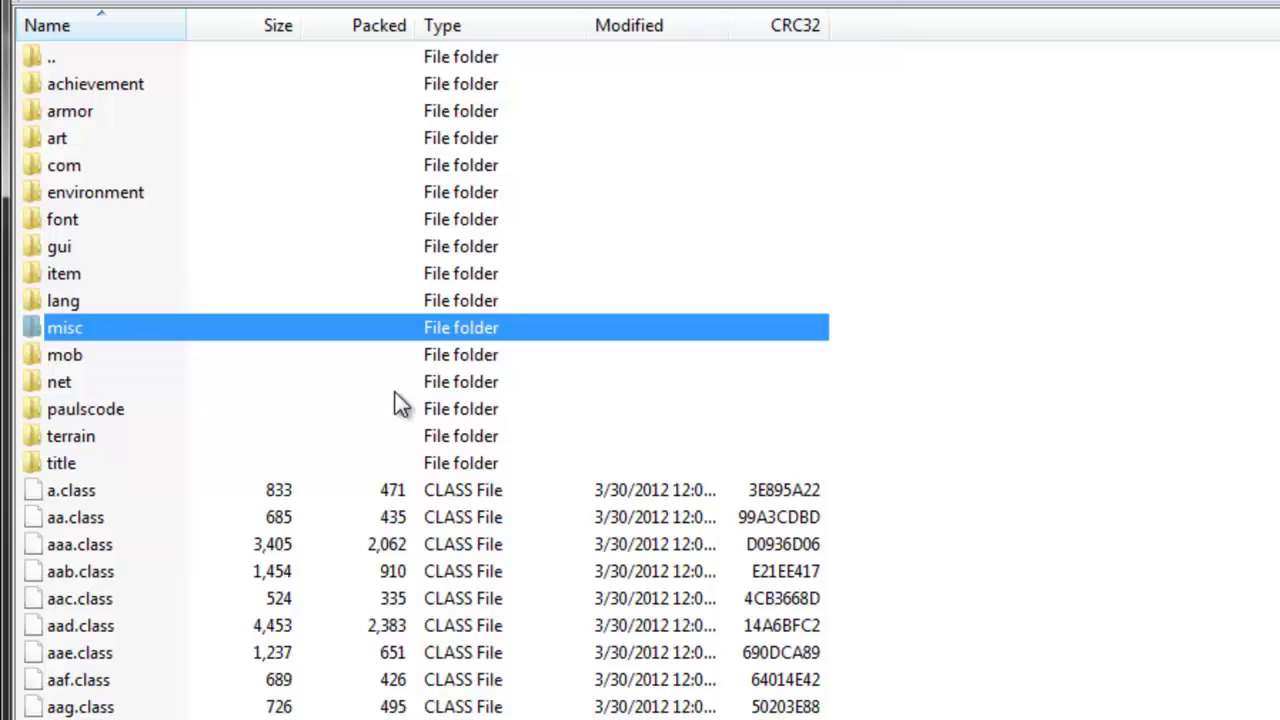
# - Add all files from the desktop's ModLoader archive to minecraft.jar, and set the closed archive aside on the desktop
pyautogui.click(1166, 234)
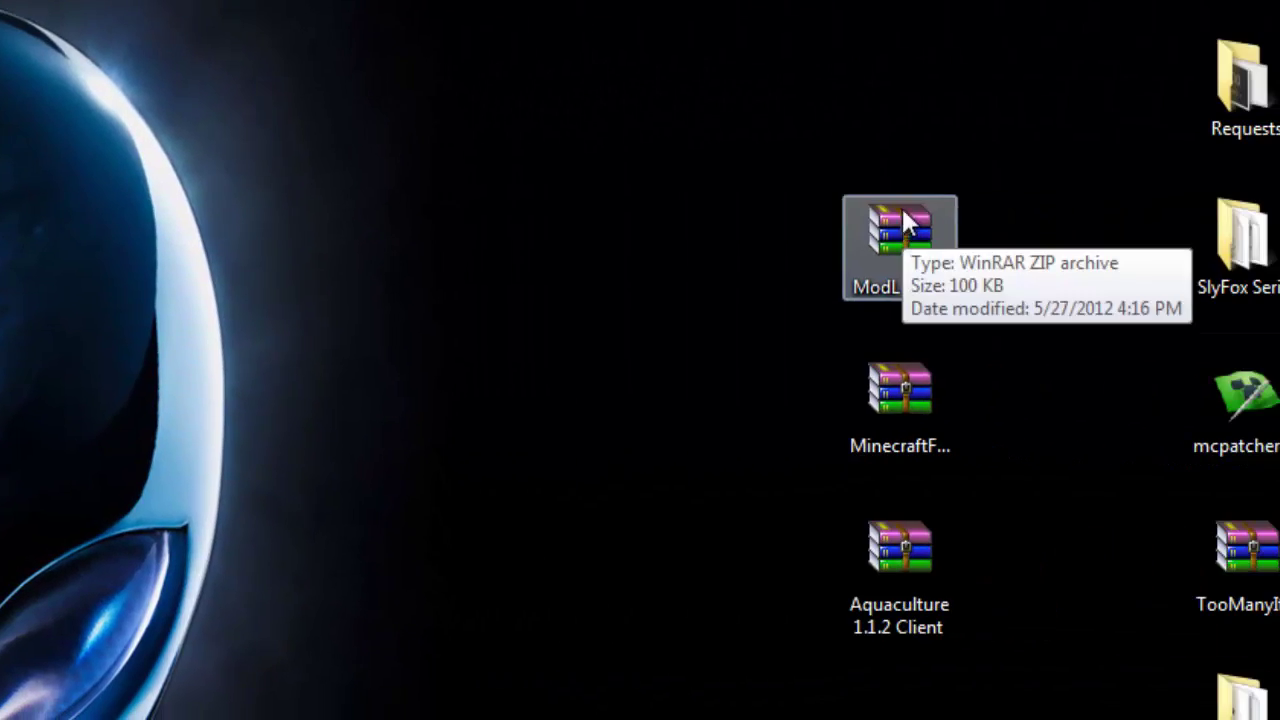
pyautogui.doubleClick(906, 230)
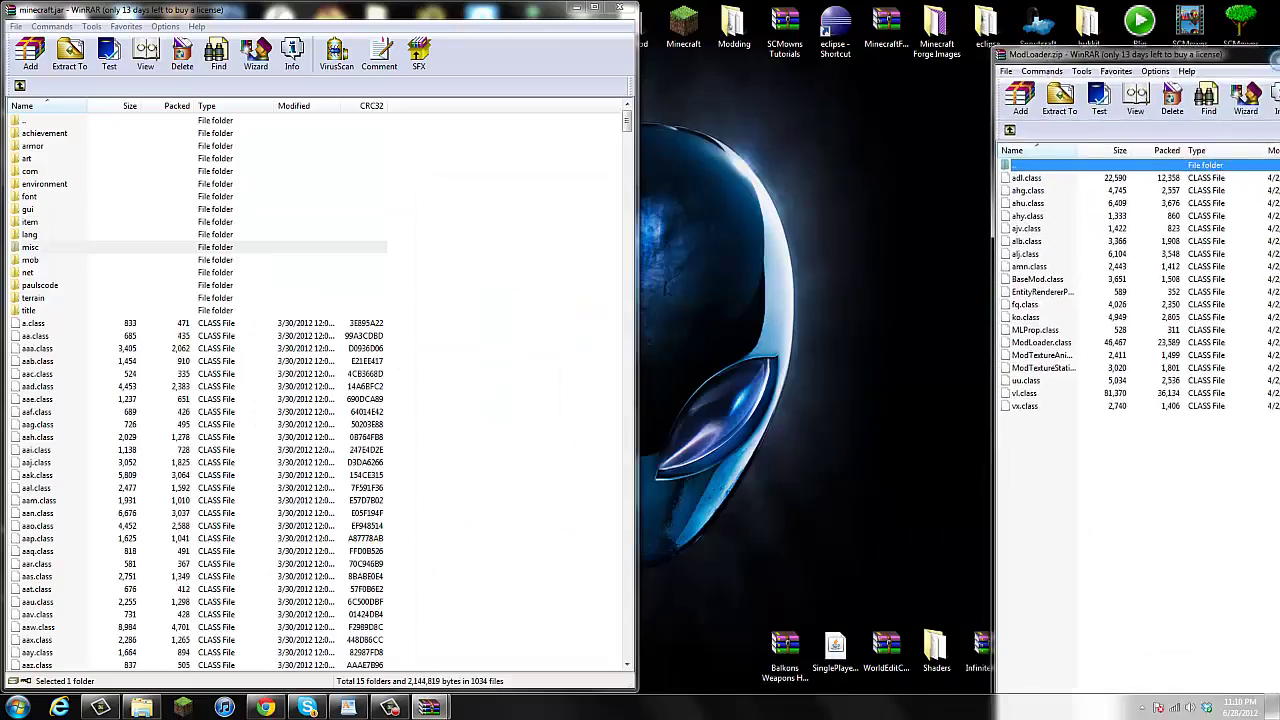
pyautogui.moveTo(1275, 56); pyautogui.dragTo(1279, 58)
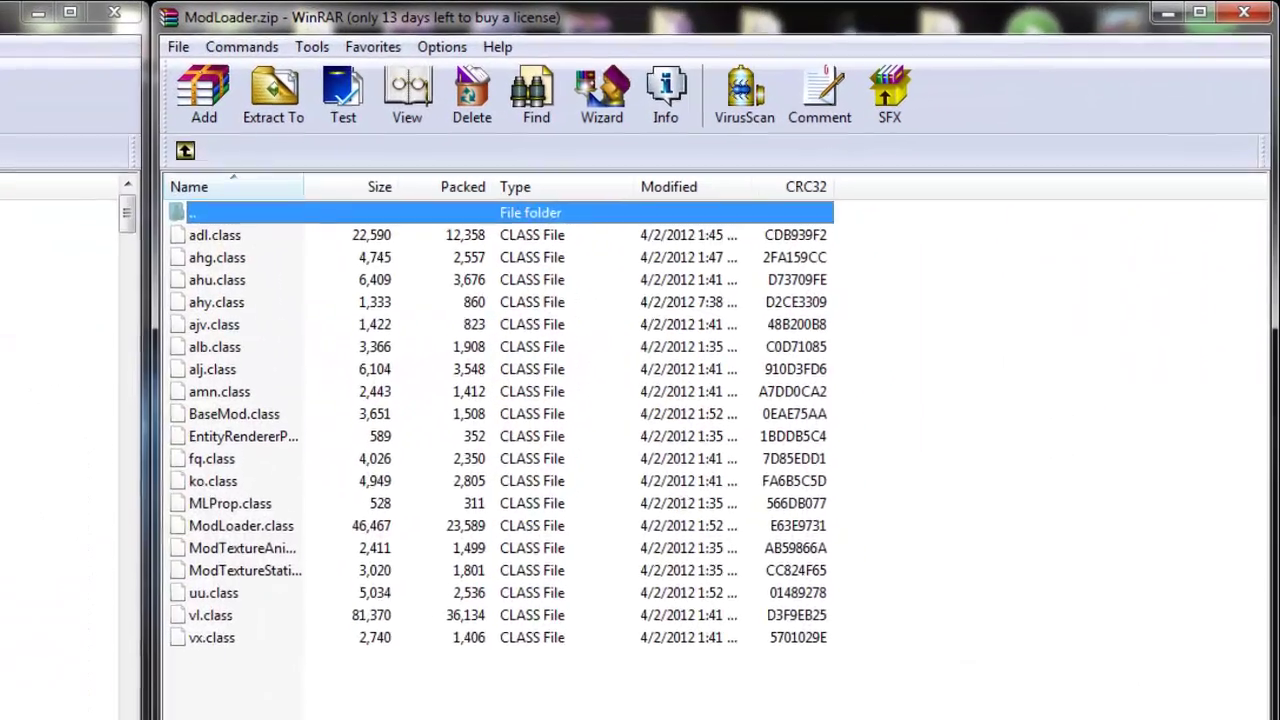
pyautogui.moveTo(804, 420); pyautogui.dragTo(657, 104)
pyautogui.moveTo(168, 420); pyautogui.dragTo(255, 487)
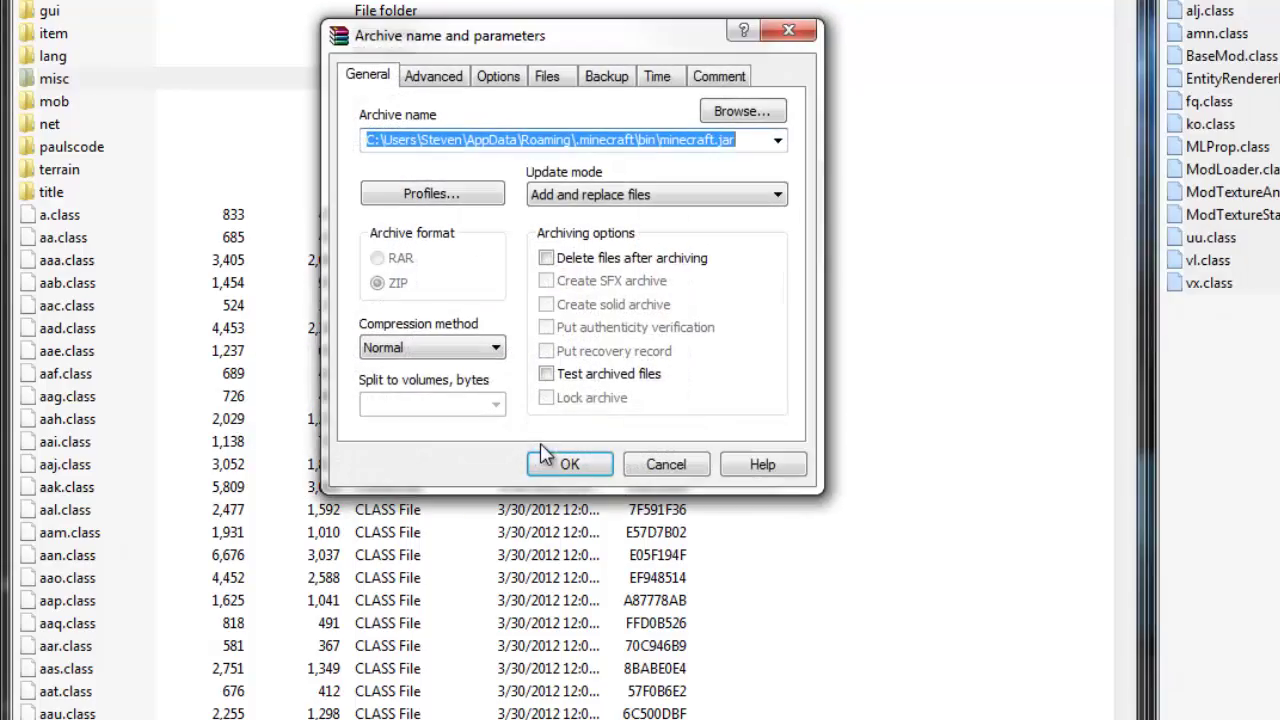
pyautogui.click(563, 470)
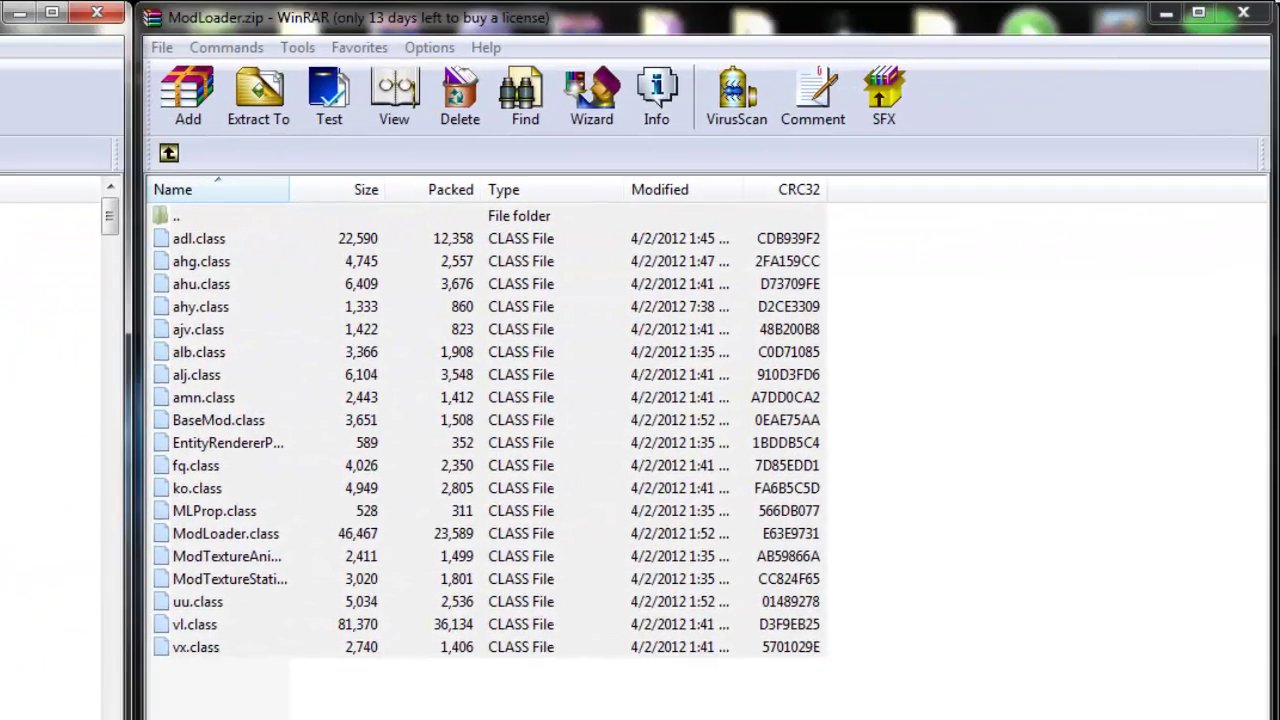
pyautogui.click(1246, 16)
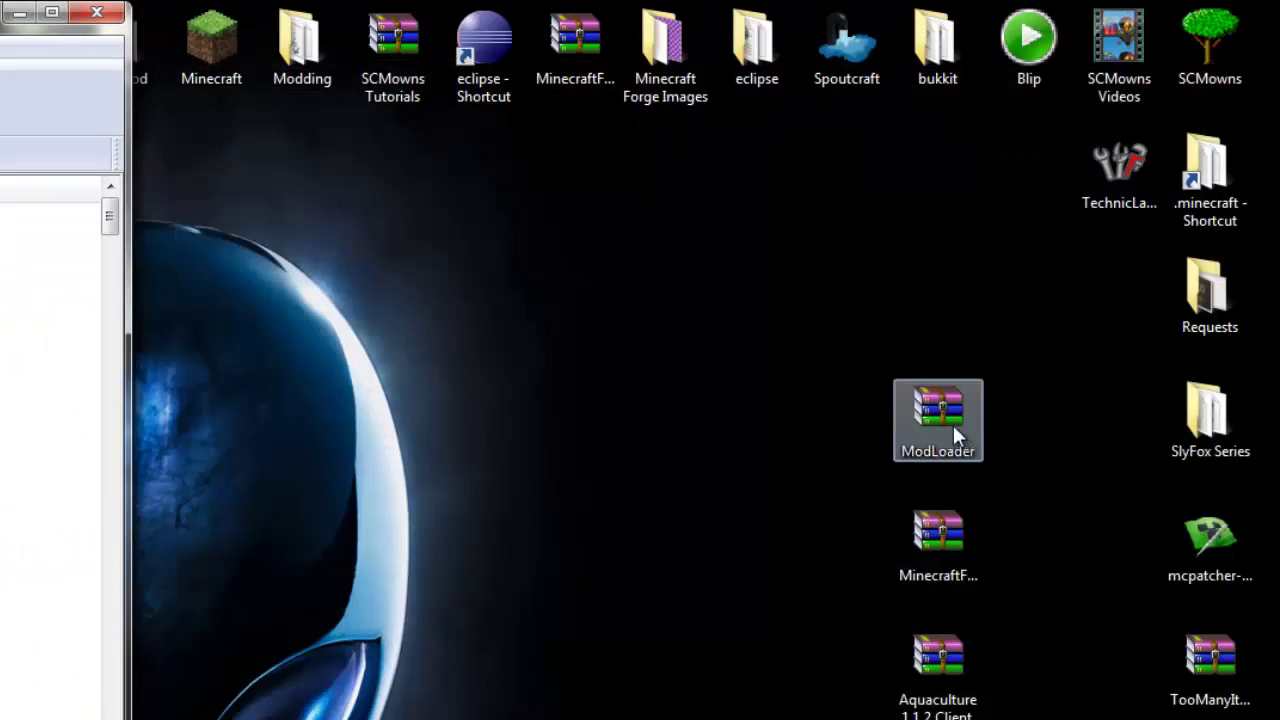
pyautogui.moveTo(951, 434); pyautogui.dragTo(668, 438)
# - Open the MinecraftForge-3.3.8.152-Client archive and place its window beside minecraft.jar
pyautogui.click(965, 578)
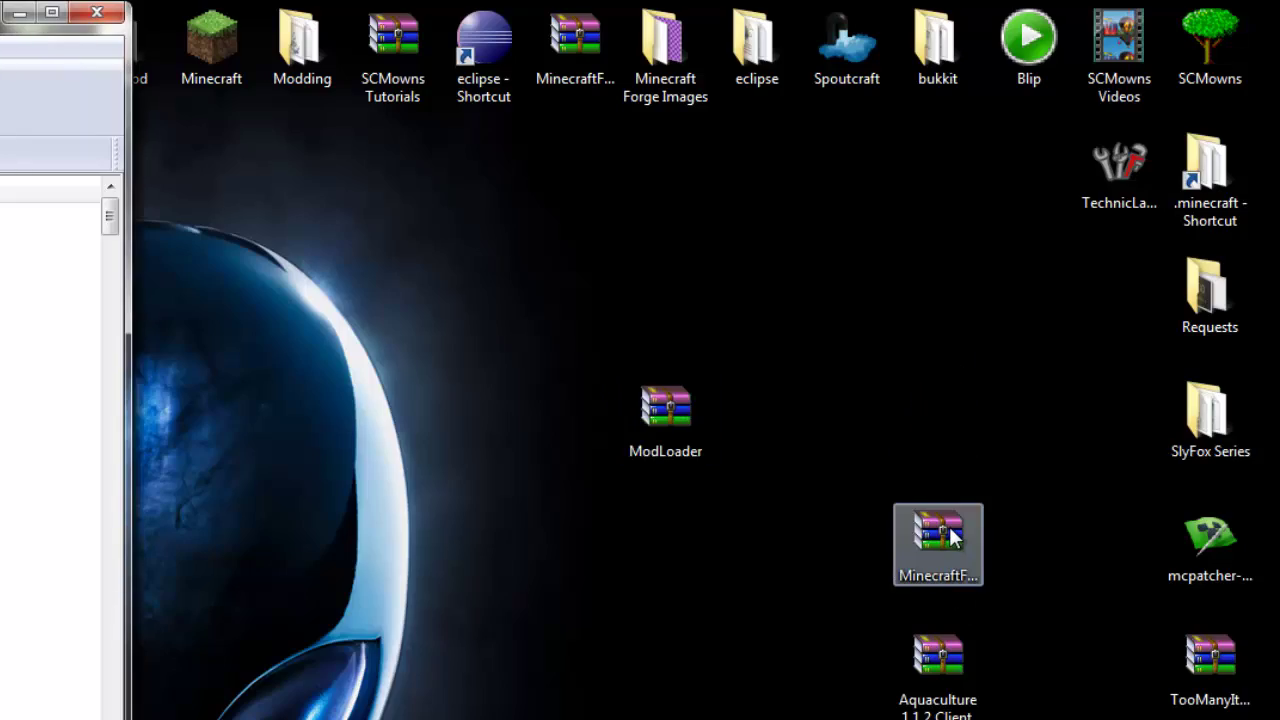
pyautogui.doubleClick(952, 535)
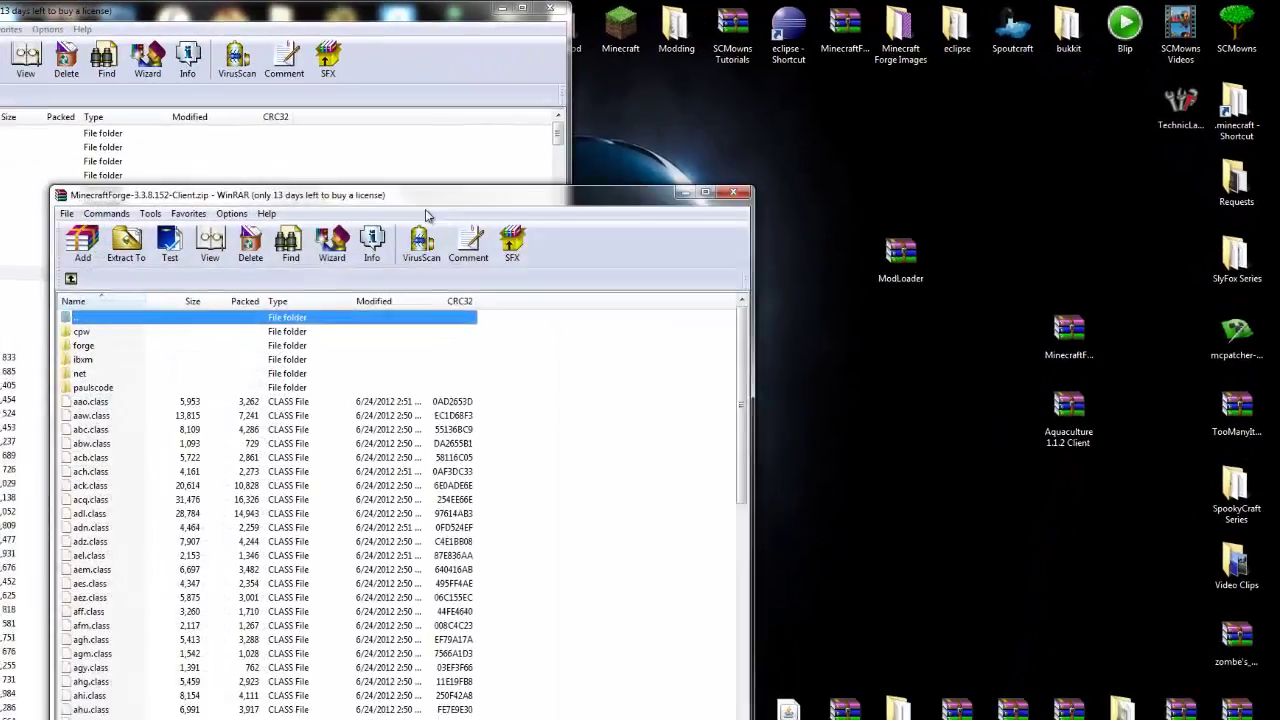
pyautogui.moveTo(497, 181); pyautogui.dragTo(1275, 30)
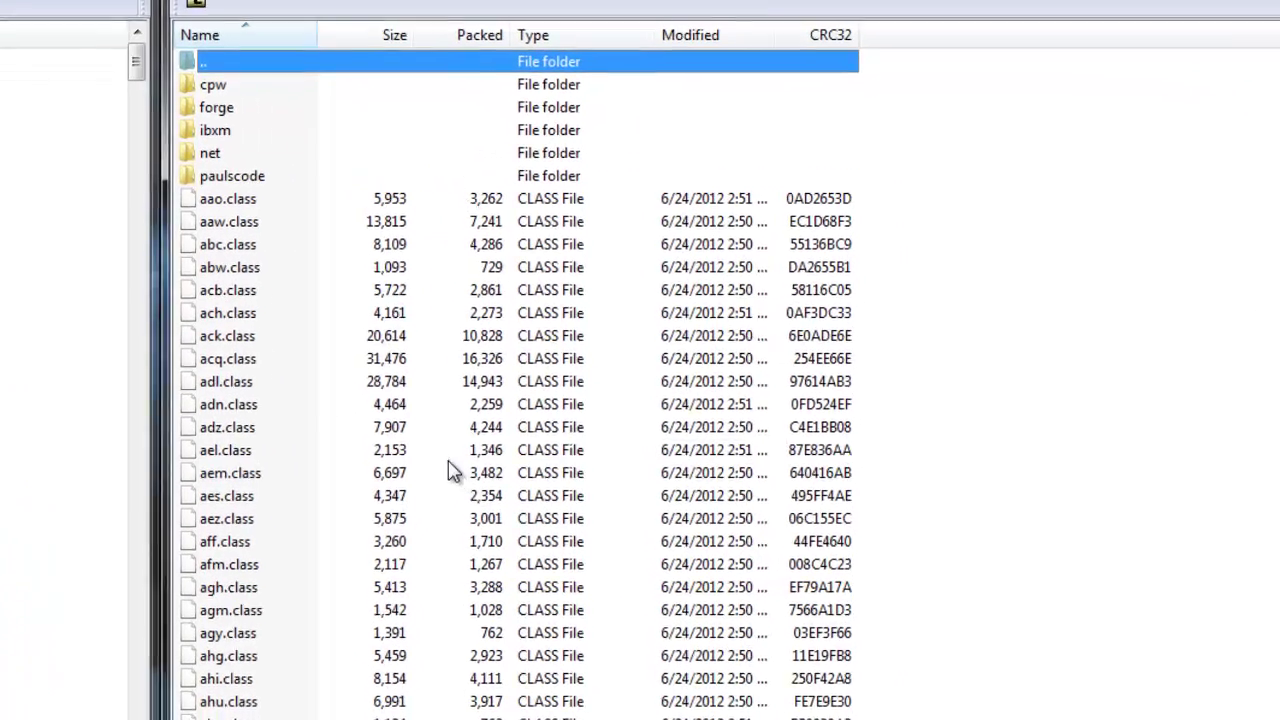
# - Add all folders and files of the MinecraftForge client archive to minecraft.jar and close both archives
pyautogui.click(625, 394)
pyautogui.click(600, 306)
pyautogui.click(597, 233)
pyautogui.click(594, 391)
pyautogui.click(577, 304)
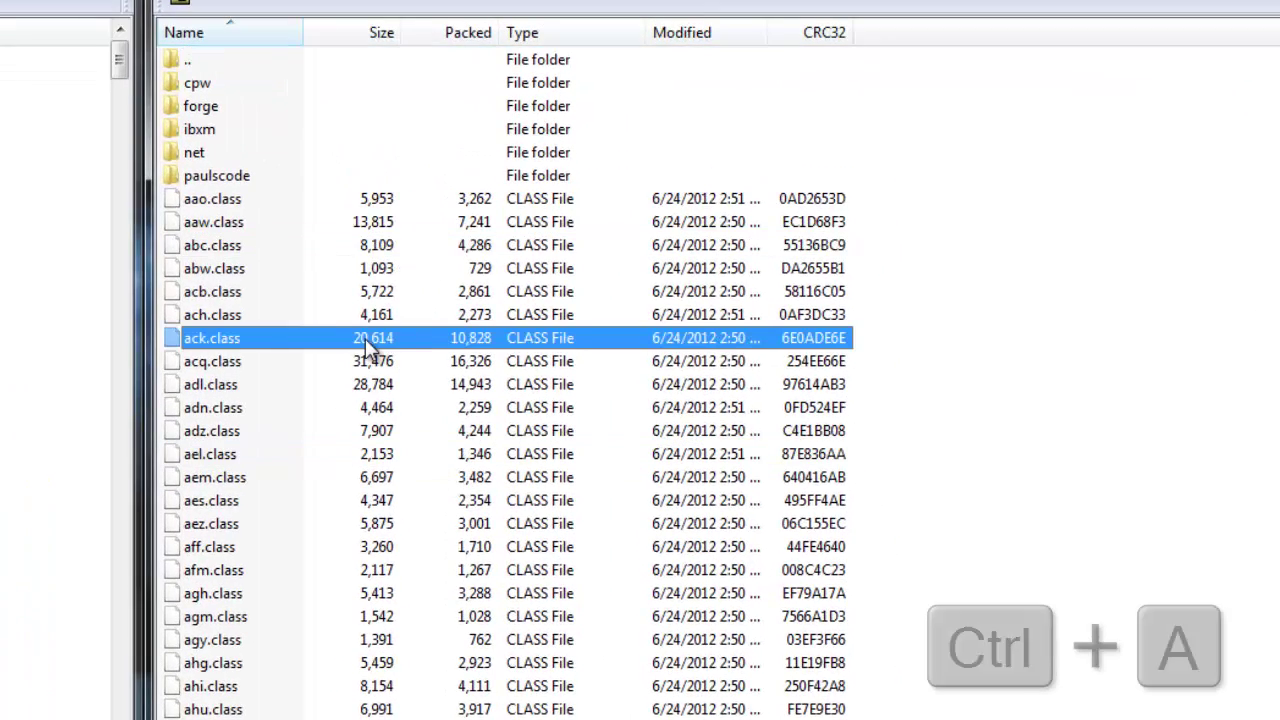
pyautogui.hotkey('ctrl', 'a')
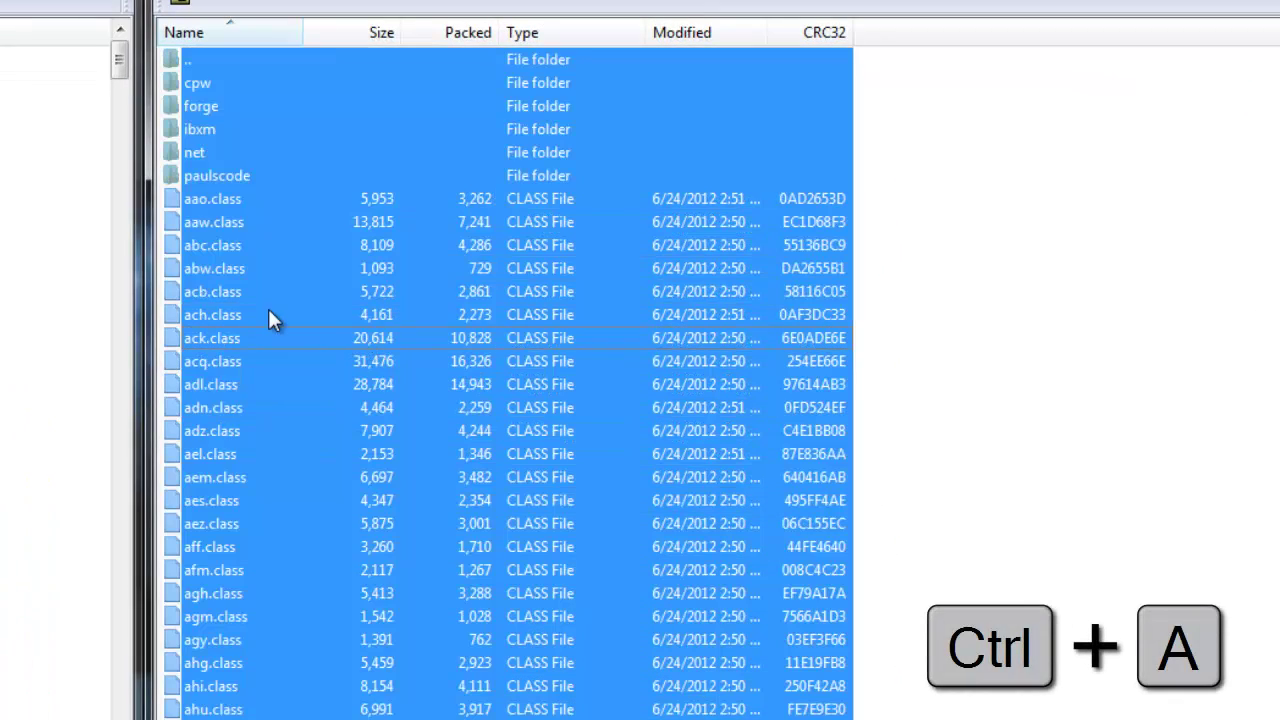
pyautogui.moveTo(270, 316); pyautogui.dragTo(295, 268)
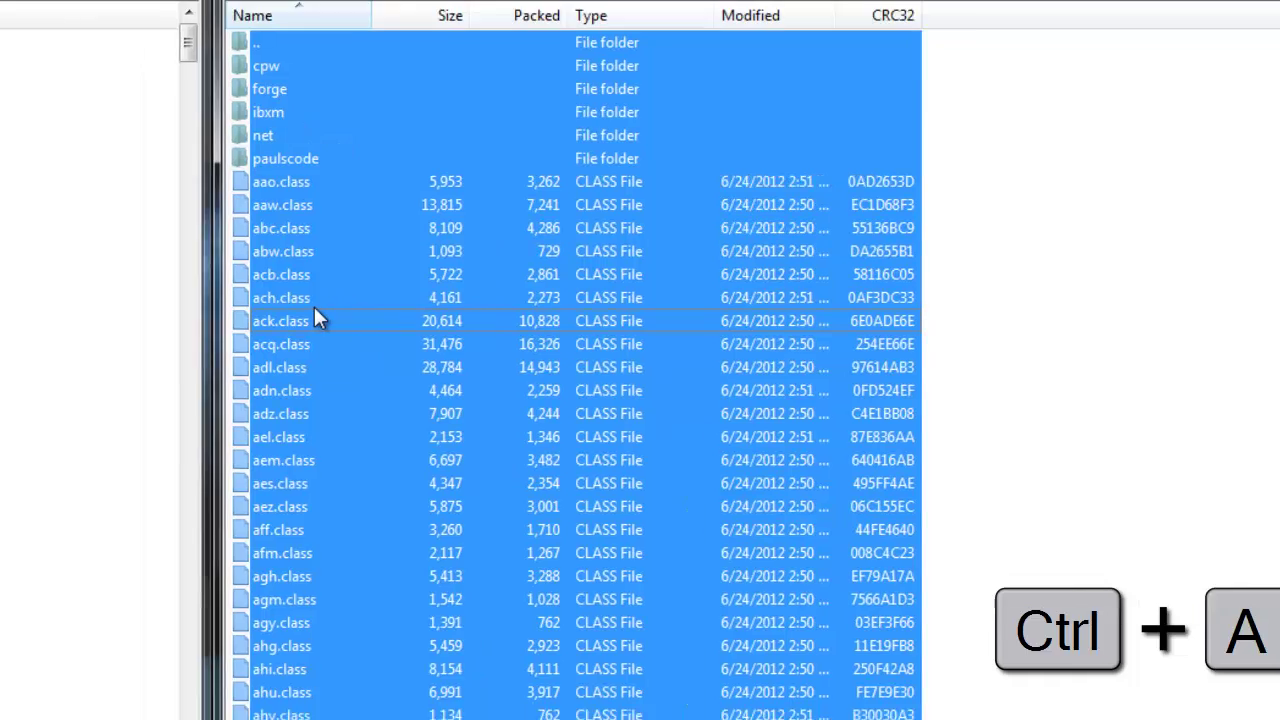
pyautogui.moveTo(203, 306); pyautogui.dragTo(205, 308)
pyautogui.click(581, 430)
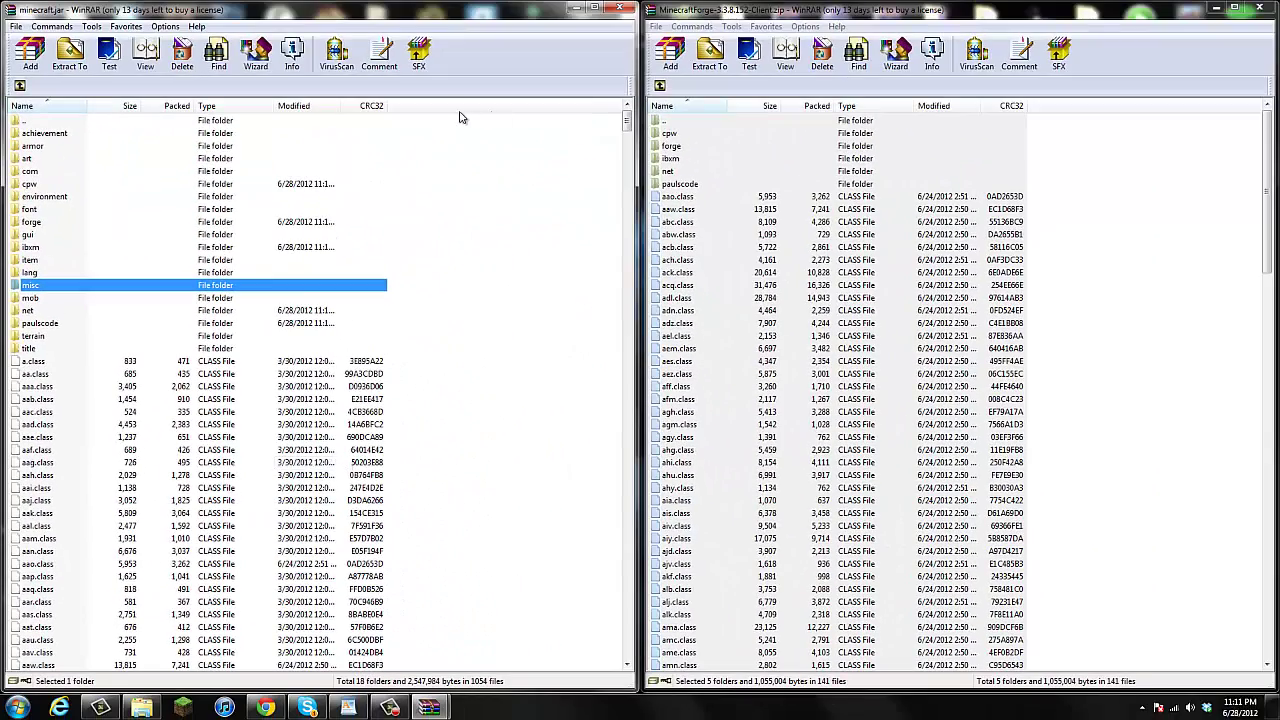
pyautogui.click(617, 8)
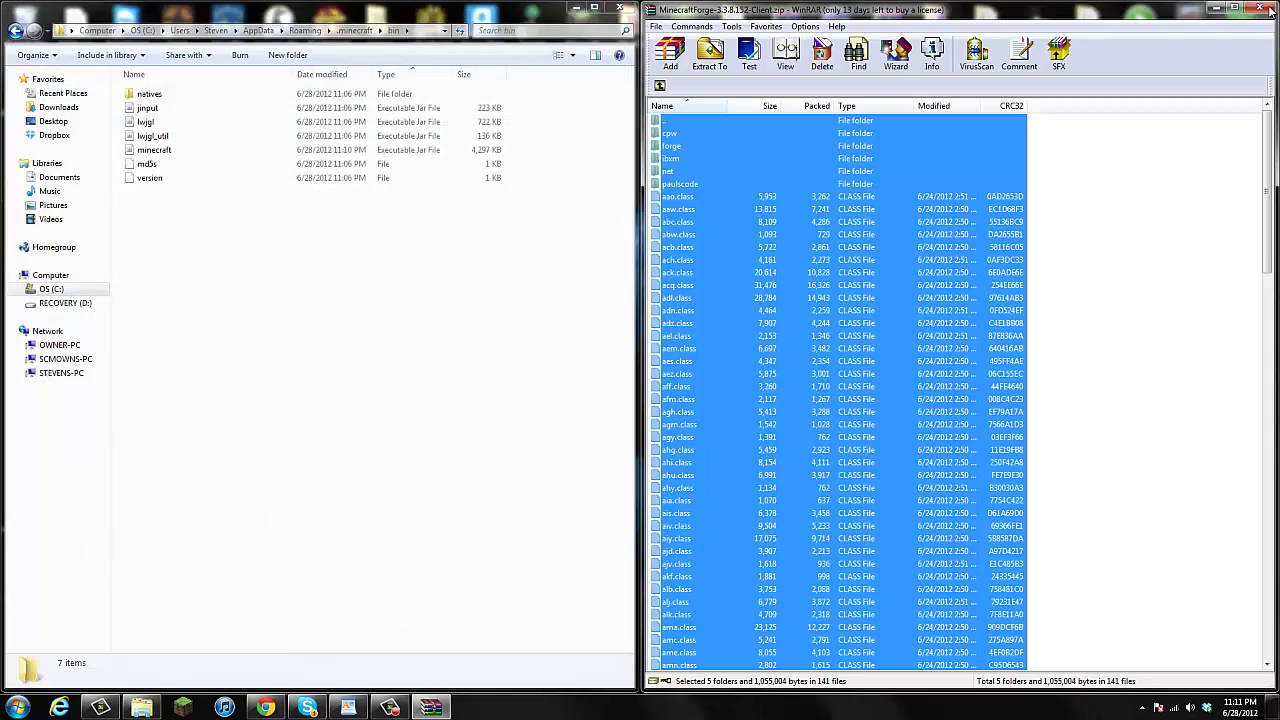
pyautogui.click(1261, 8)
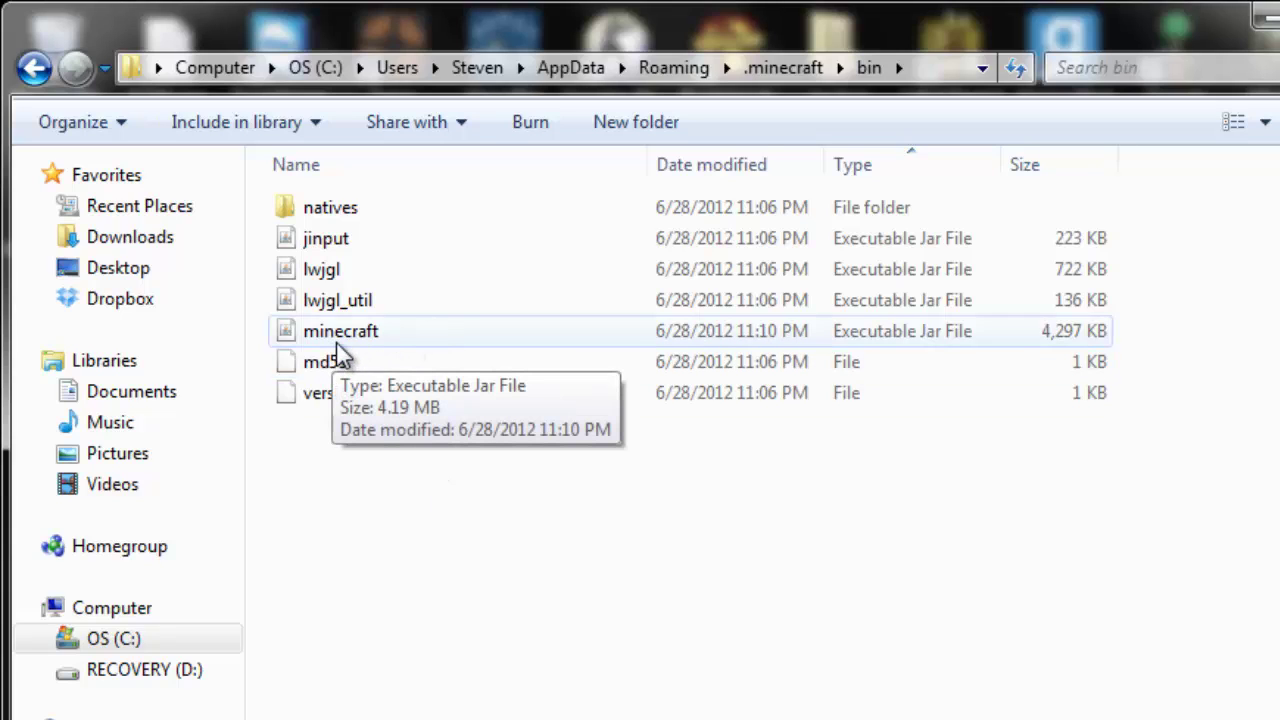
# - Create a new folder named mods in the .minecraft folder
pyautogui.click(31, 68)
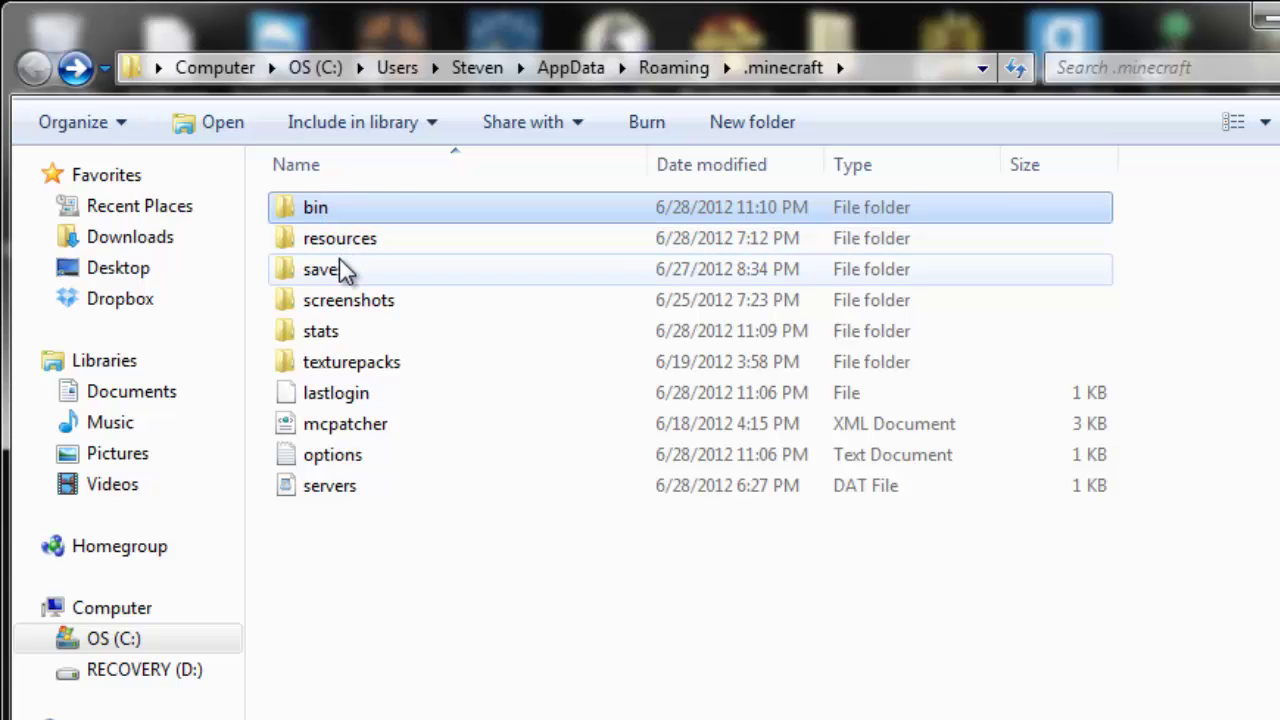
pyautogui.click(480, 662)
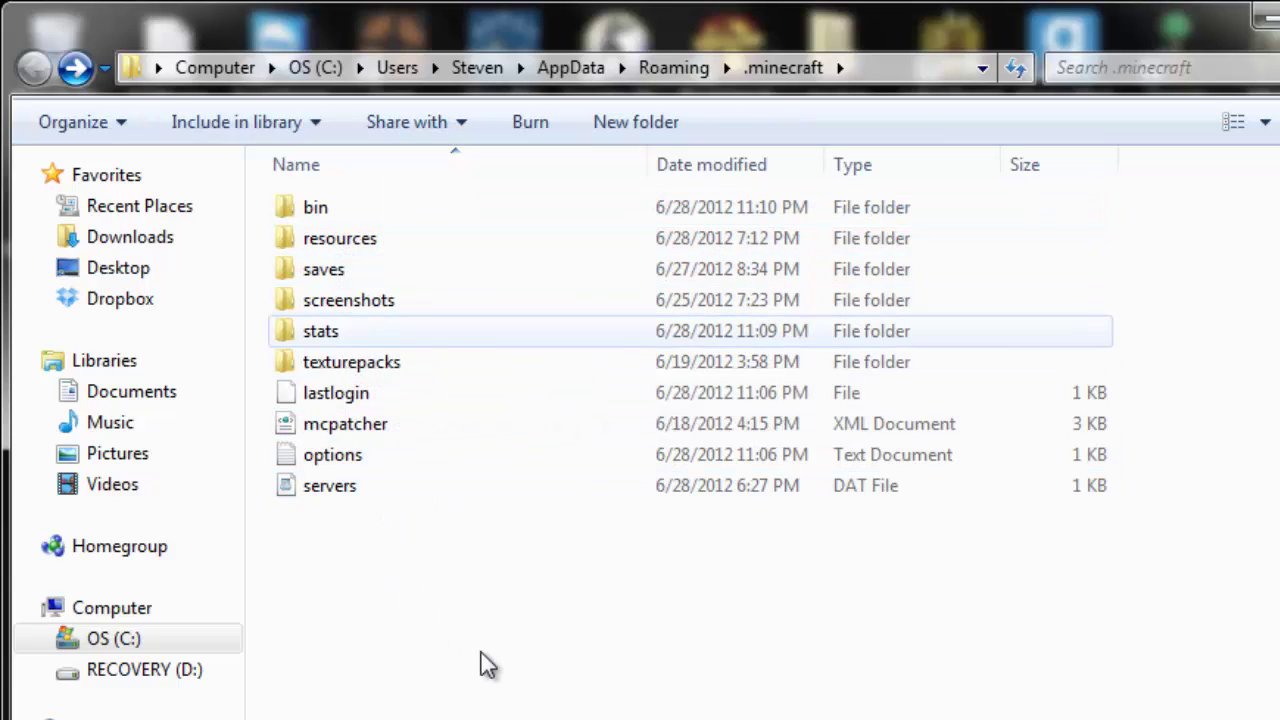
pyautogui.rightClick(432, 672)
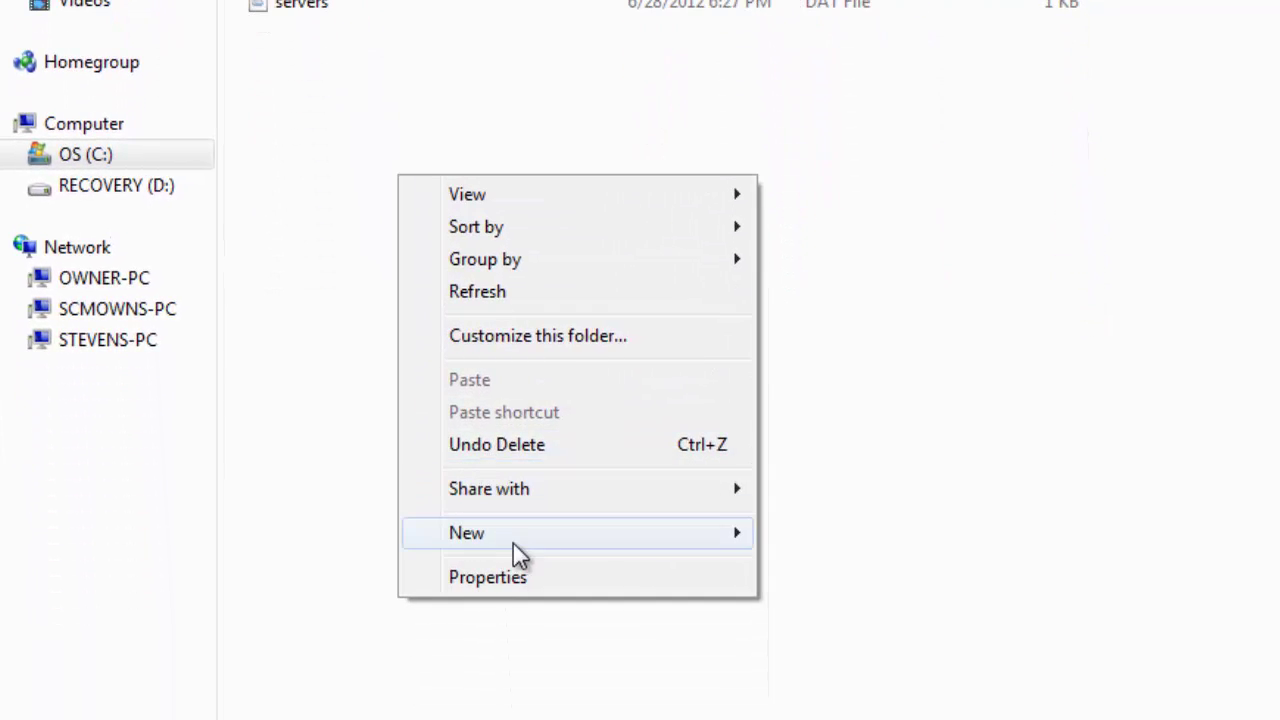
pyautogui.moveTo(517, 553)
pyautogui.click(825, 531)
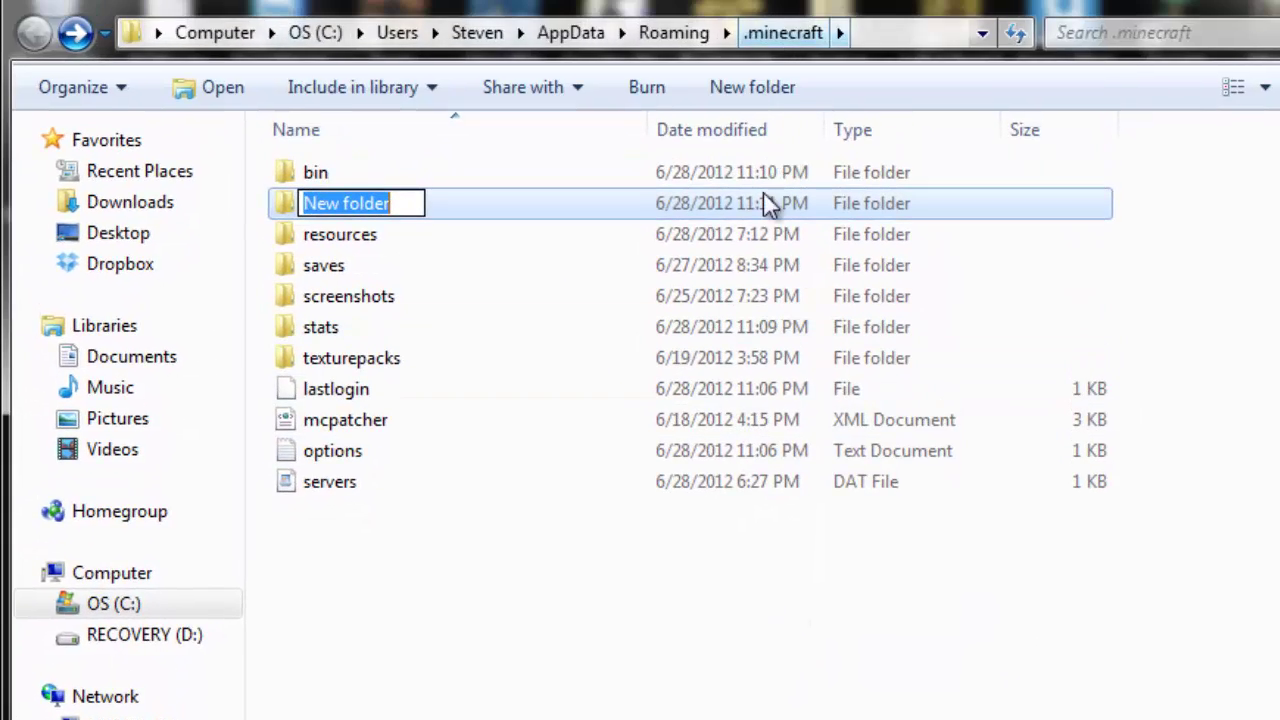
pyautogui.write('mo')
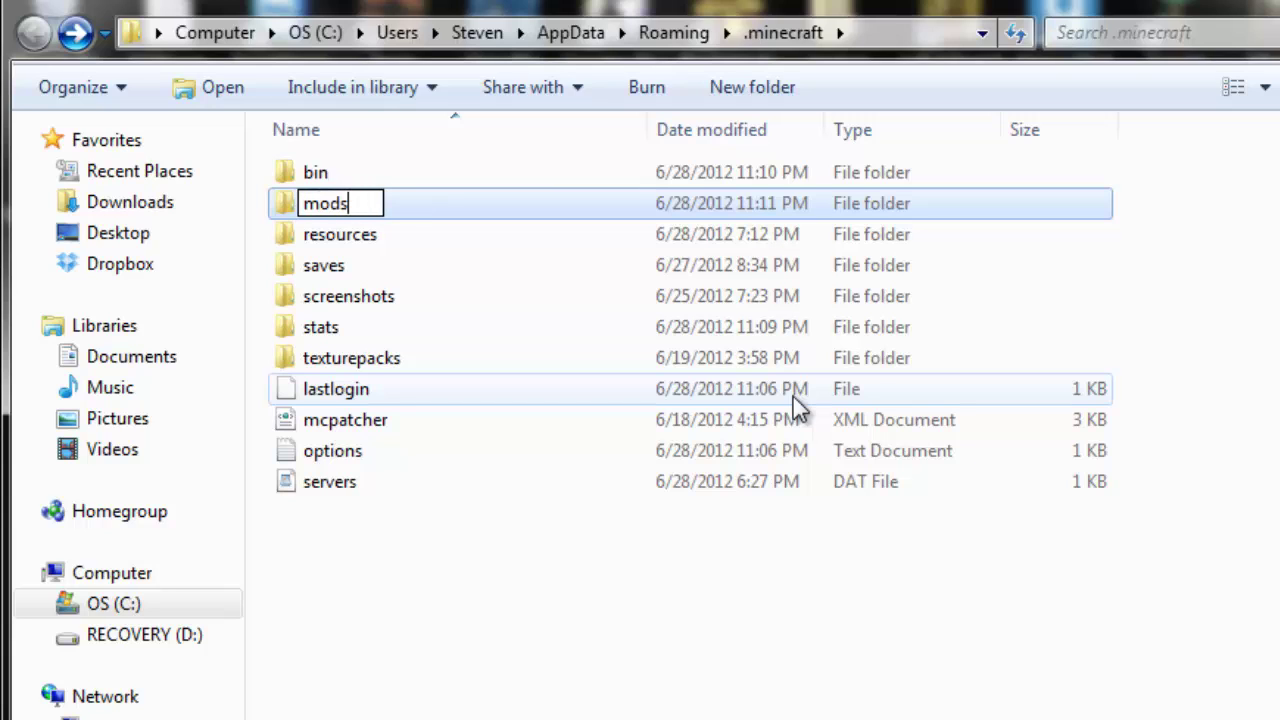
pyautogui.write('ds')
pyautogui.press('Return')
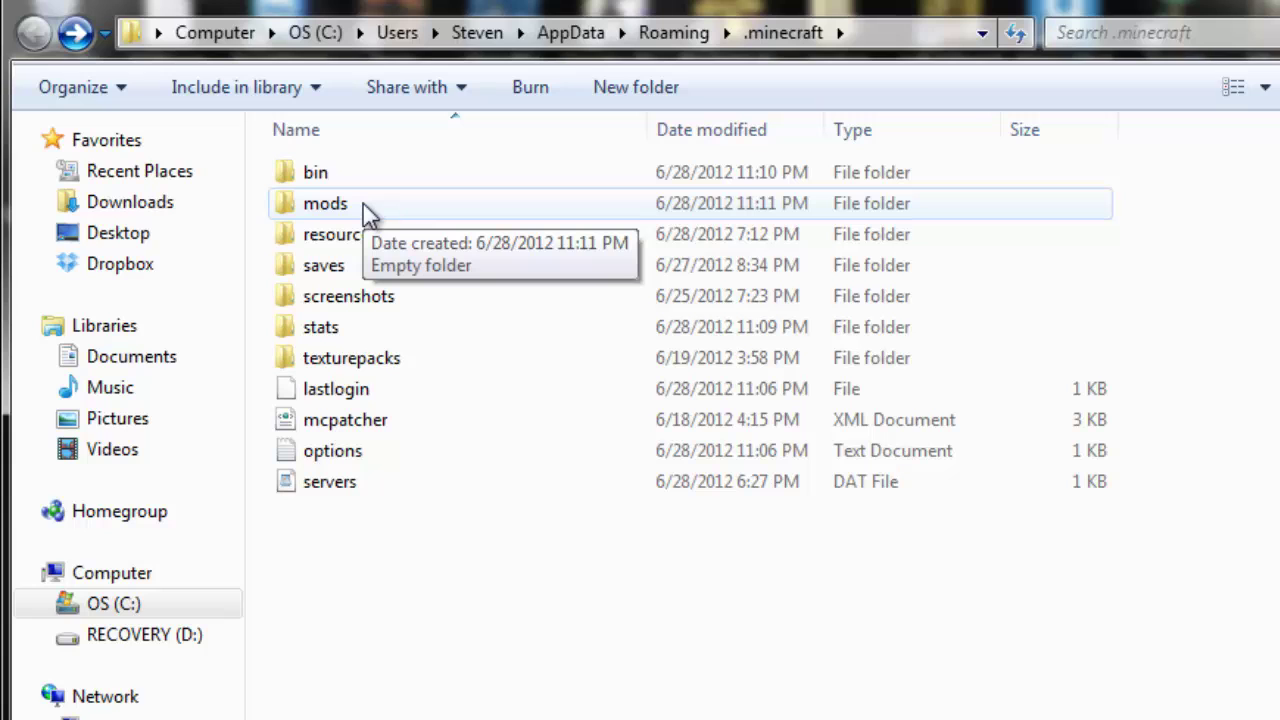
# - Move the Aquaculture 1.1.2 Client archive from the desktop into the mods folder and close the folder window
pyautogui.doubleClick(363, 203)
pyautogui.moveTo(372, 320)
pyautogui.mouseDown()
pyautogui.moveTo(318, 92)
pyautogui.moveTo(373, 306)
pyautogui.mouseUp()
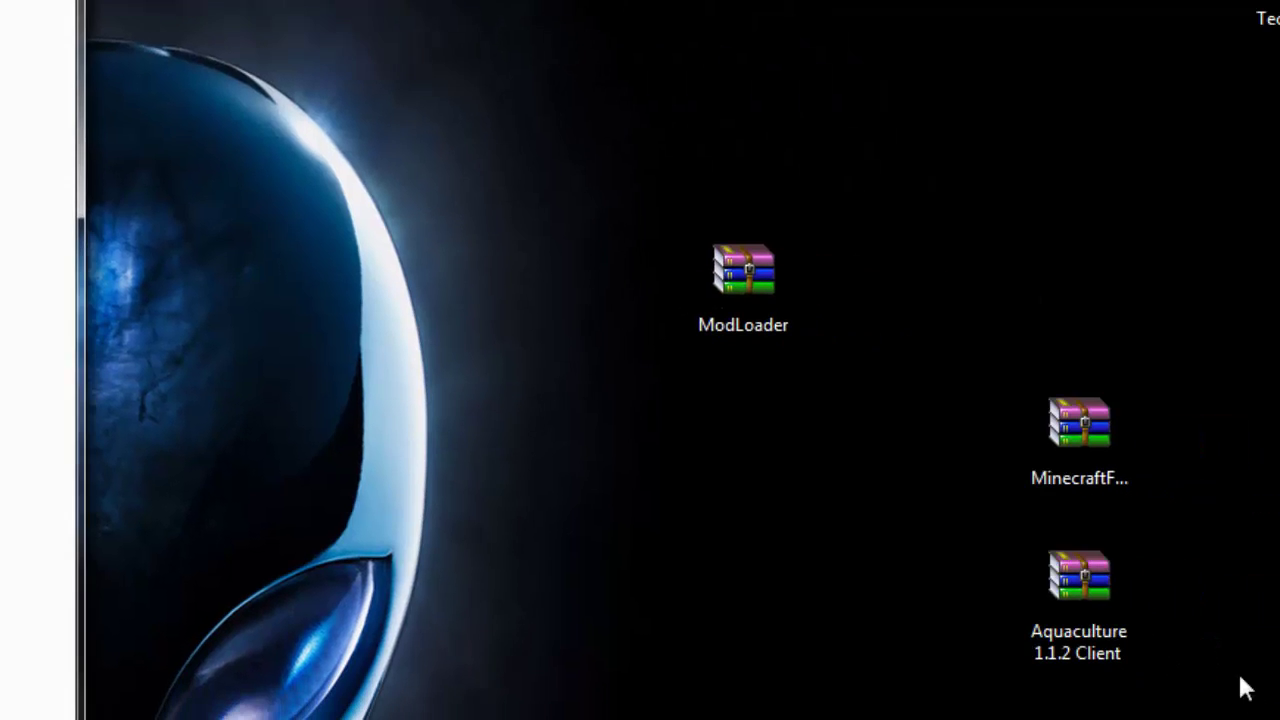
pyautogui.moveTo(1105, 655); pyautogui.dragTo(0, 530)
pyautogui.moveTo(501, 623); pyautogui.dragTo(247, 590)
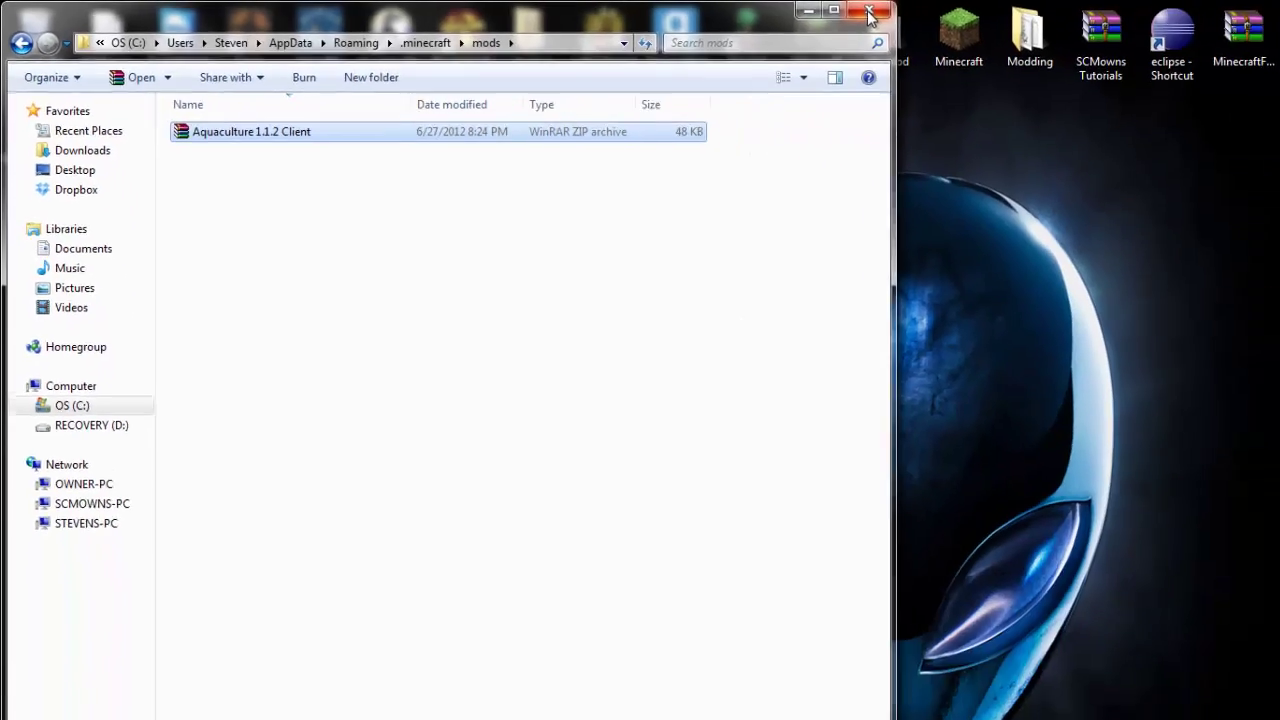
pyautogui.click(1246, 17)
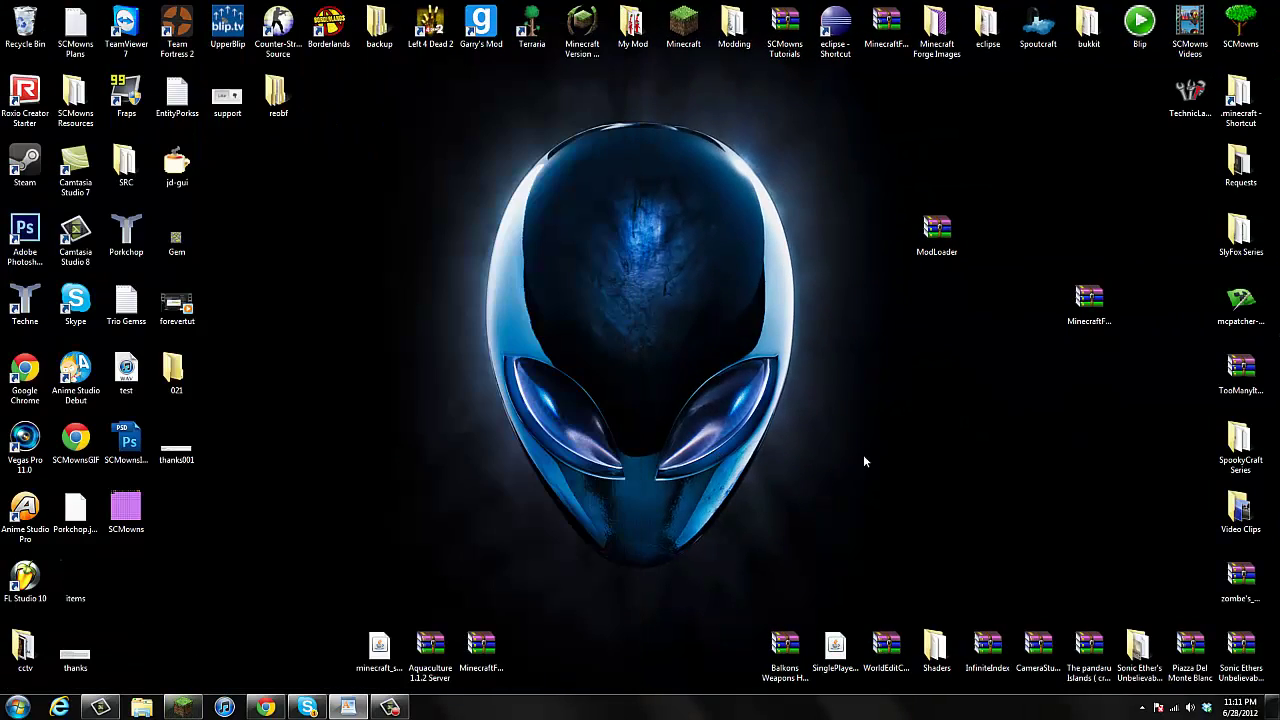
# - Launch the modded Minecraft and load a singleplayer world
pyautogui.click(897, 483)
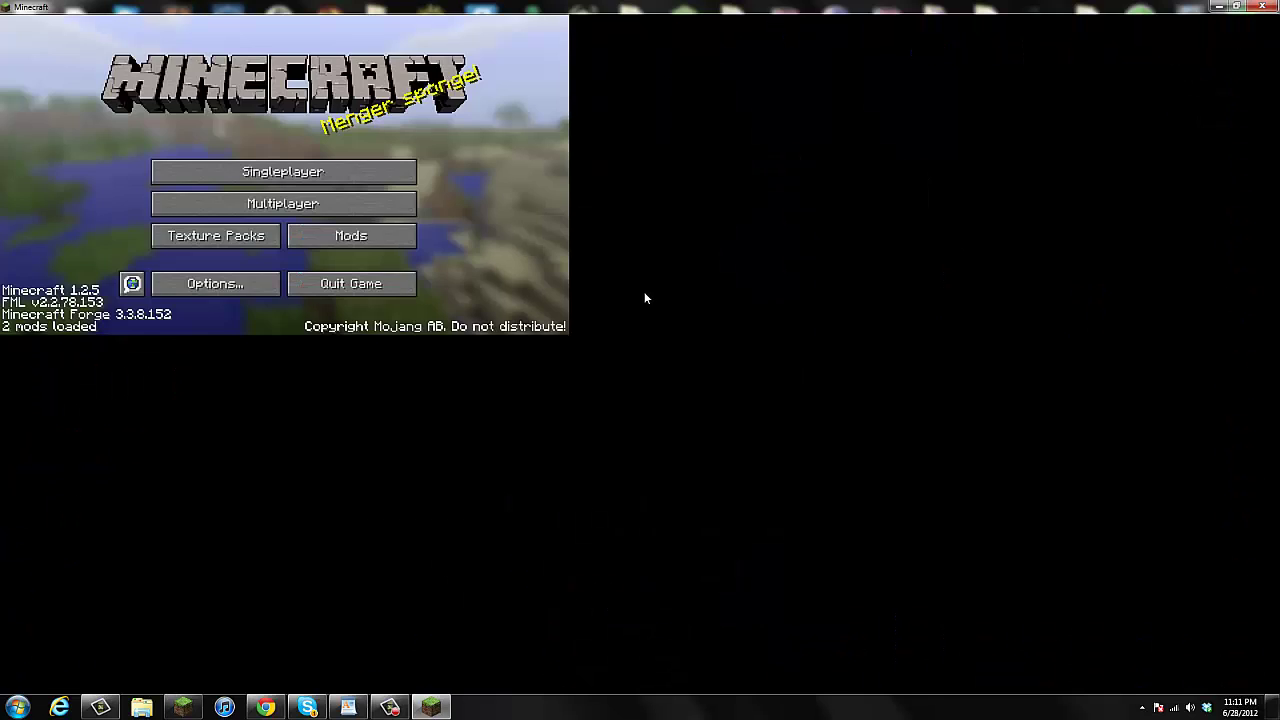
pyautogui.click(622, 314)
pyautogui.doubleClick(568, 184)
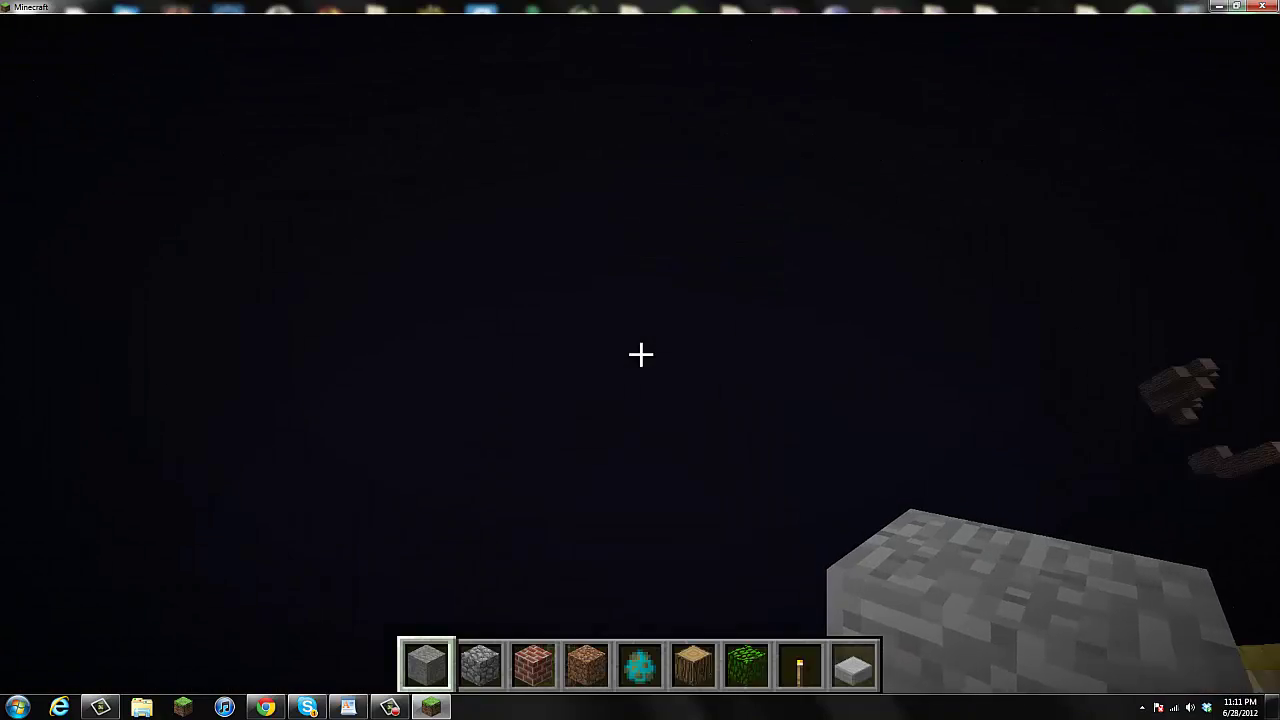
# - Move through the loaded world to check that the modded game runs, and pause it
pyautogui.press('w')
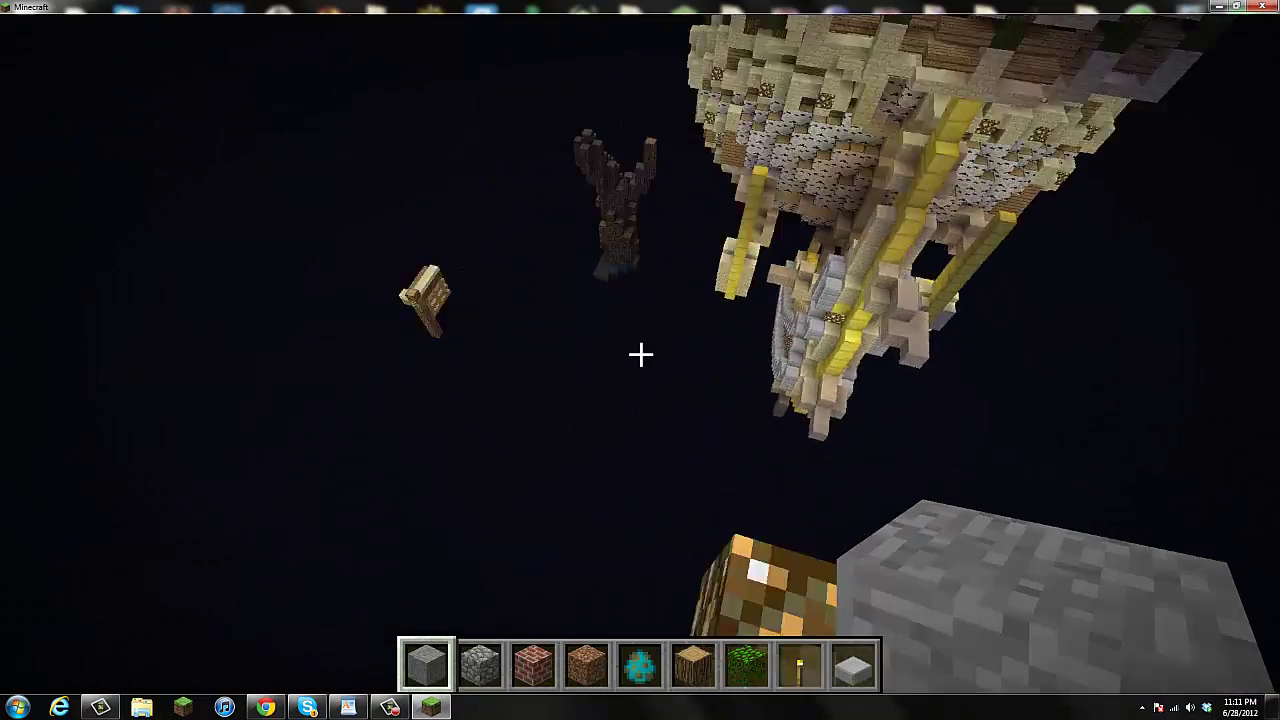
pyautogui.press('w')
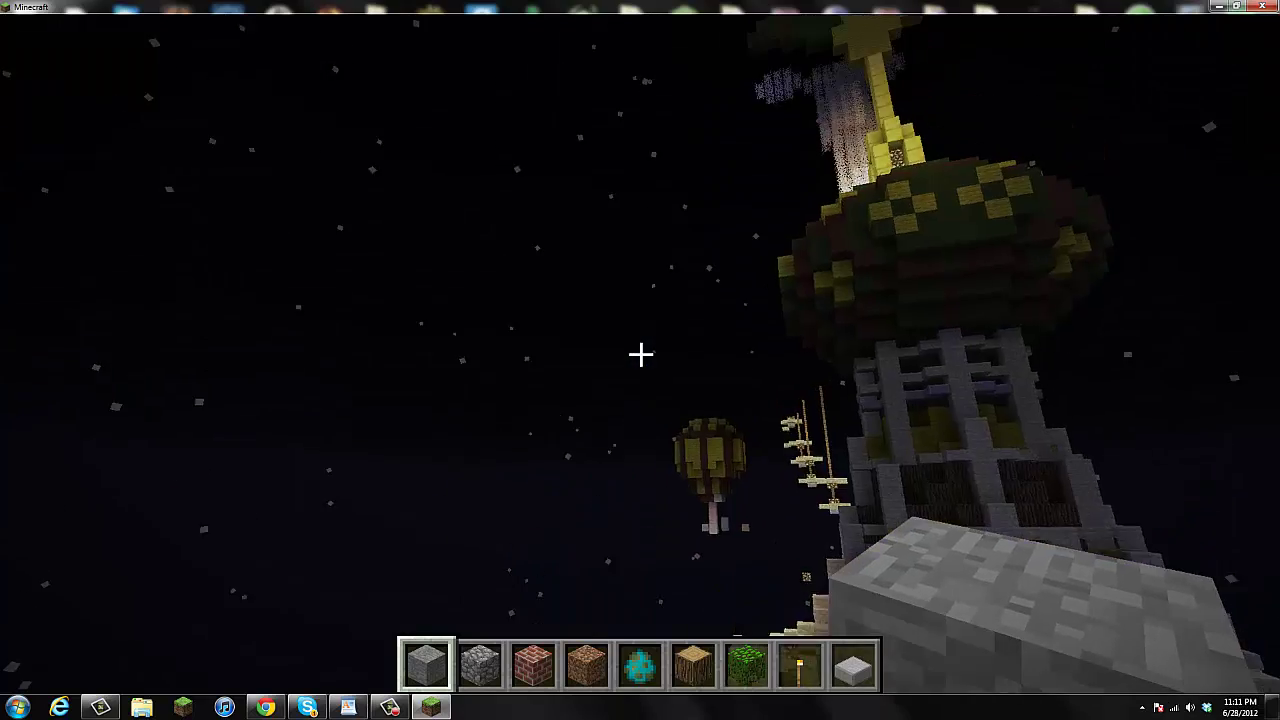
pyautogui.press('Escape')
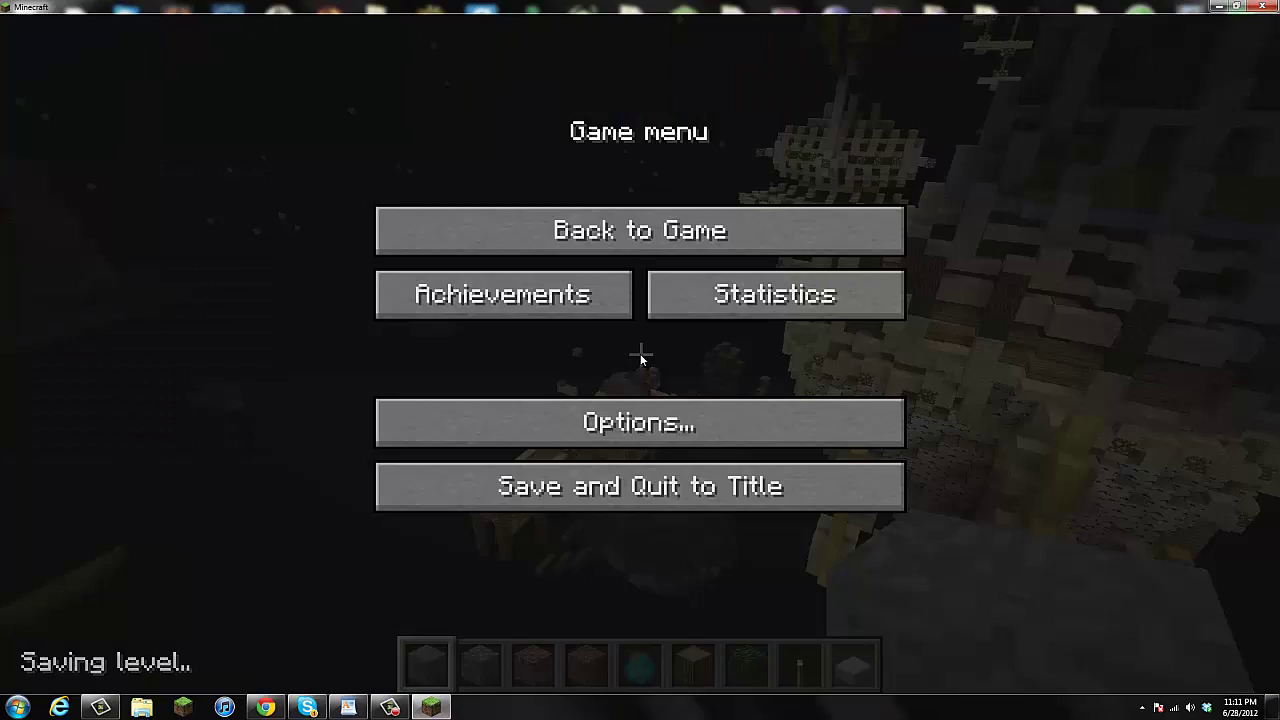
# - Resume the game and look through the creative inventory for the Aquaculture fish, tools and armor
pyautogui.press('Escape')
pyautogui.press('e')
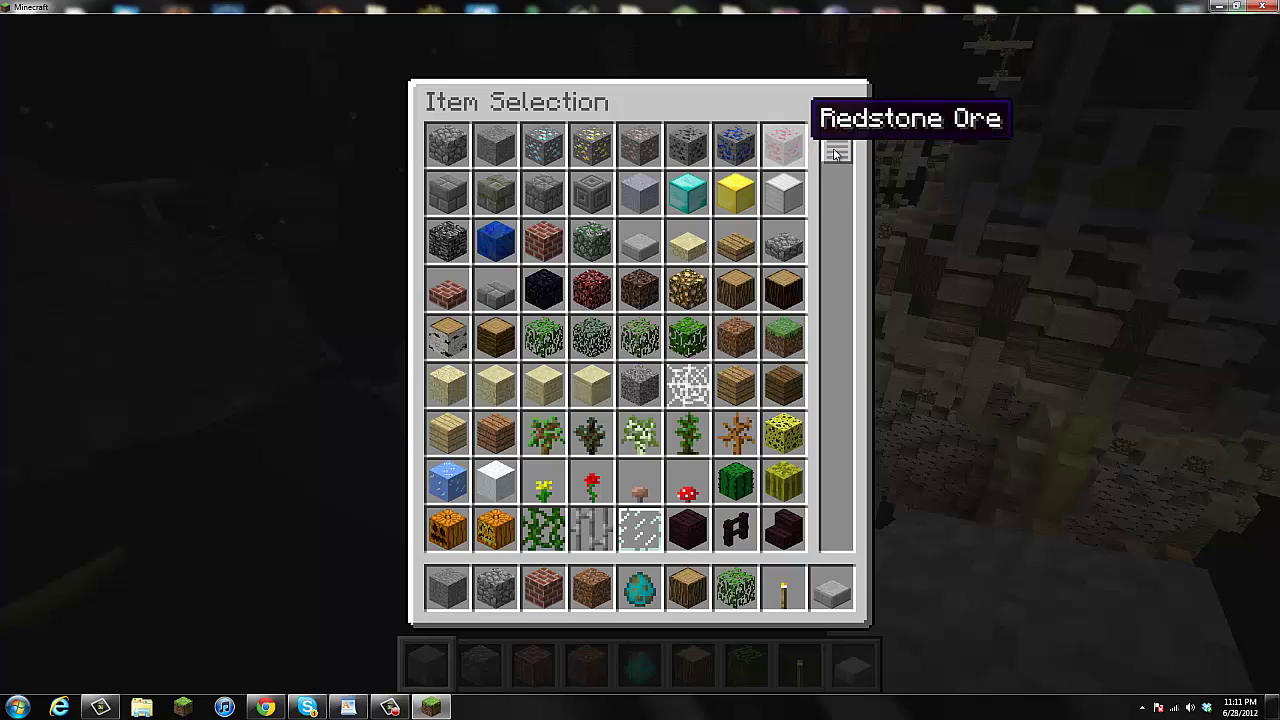
pyautogui.scroll(-8, 838, 364)
pyautogui.moveTo(838, 364); pyautogui.dragTo(834, 500)
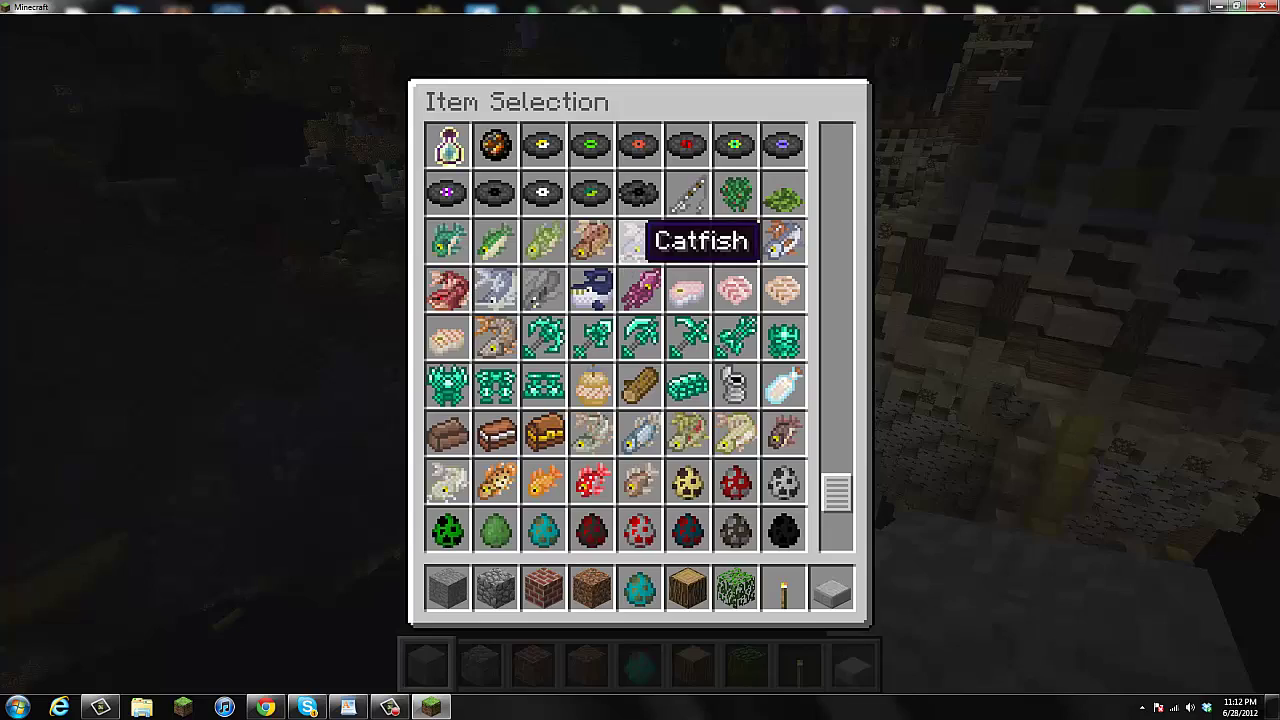
# - Save and quit the world, and close the game to return to the desktop
pyautogui.press('Escape')
pyautogui.press('Escape')
pyautogui.click(622, 472)
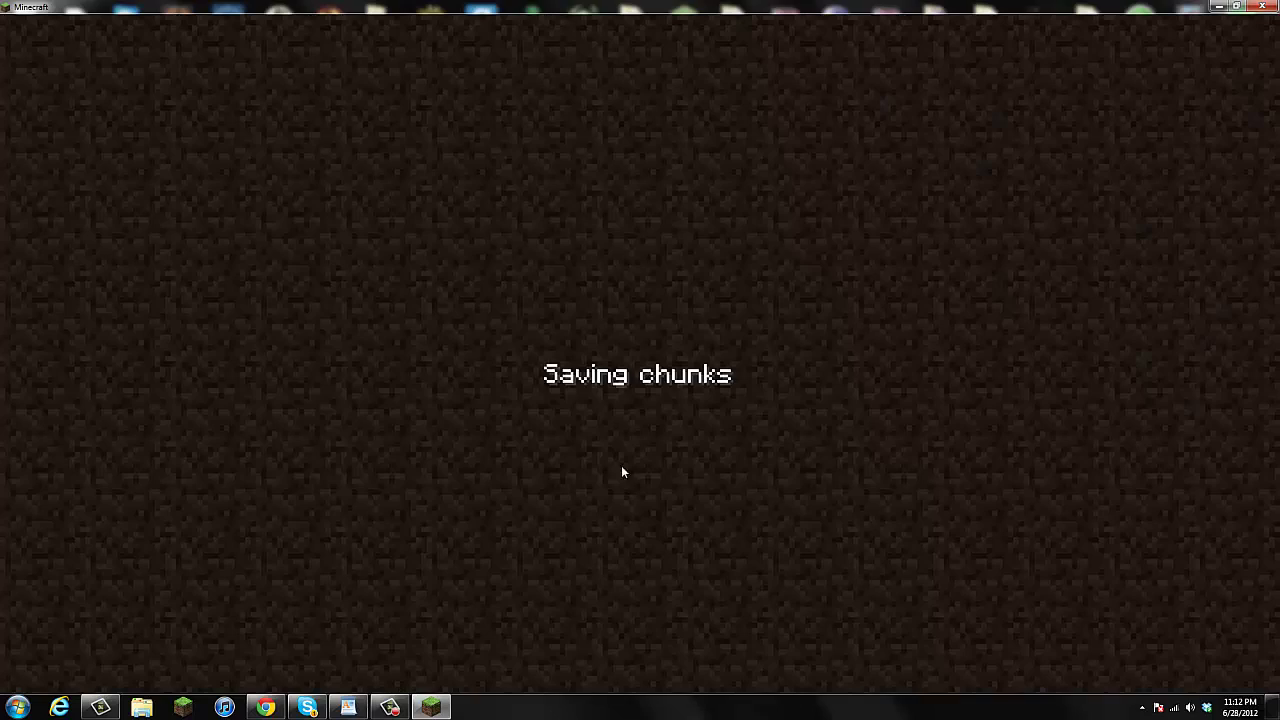
pyautogui.click(1261, 6)
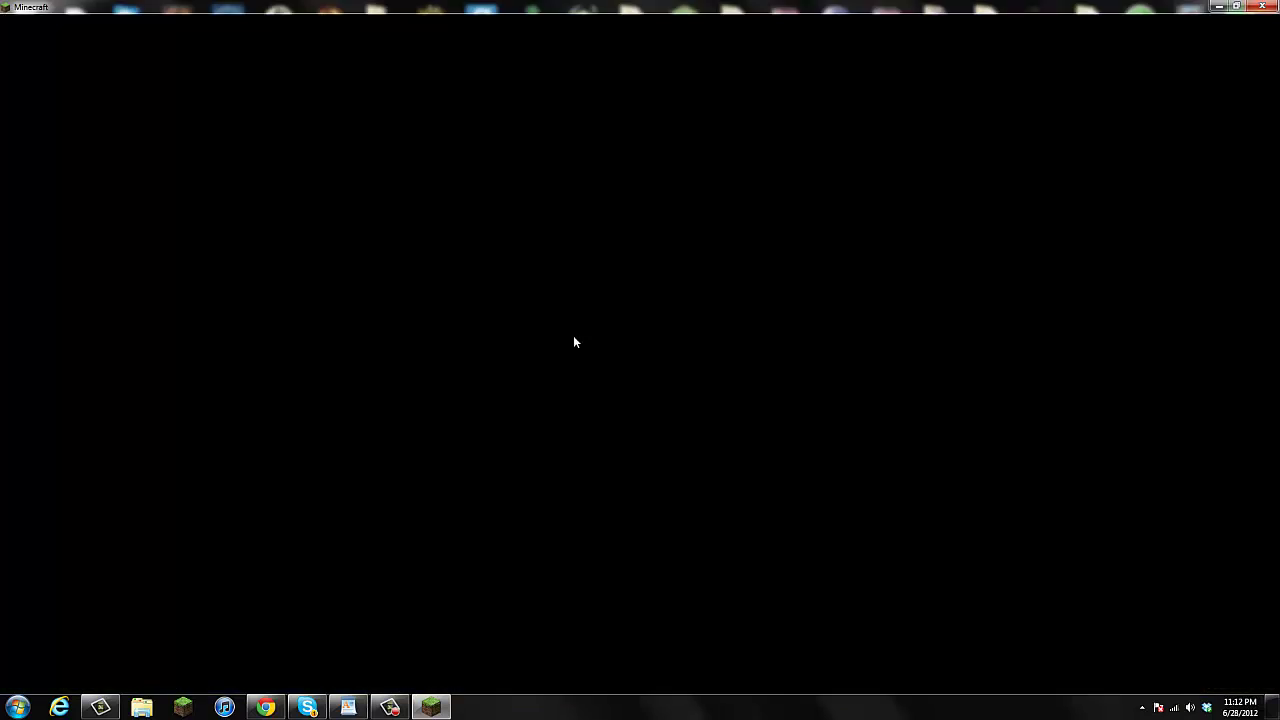
pyautogui.rightClick(562, 341)
pyautogui.click(598, 381)
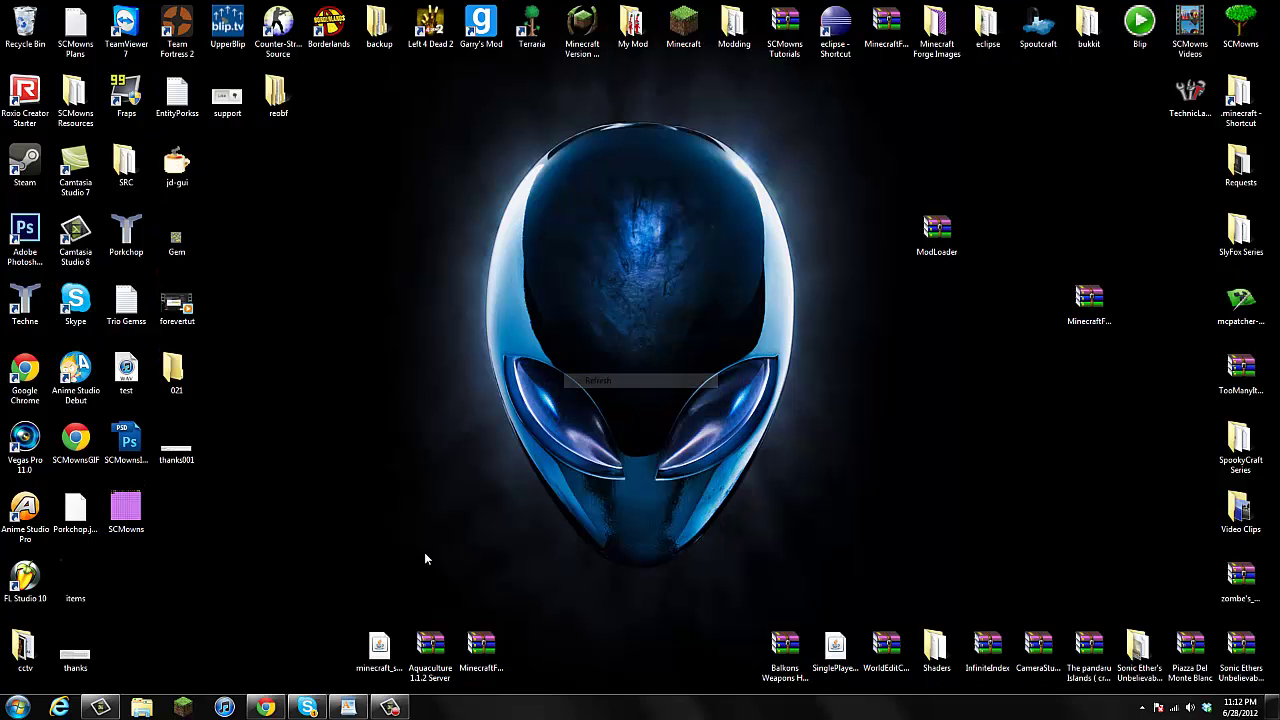
# - Review the three server files on the desktop: minecraft_server, Aquaculture 1.1.2 Server and MinecraftForge-3.3.8.152-Server
pyautogui.click(379, 648)
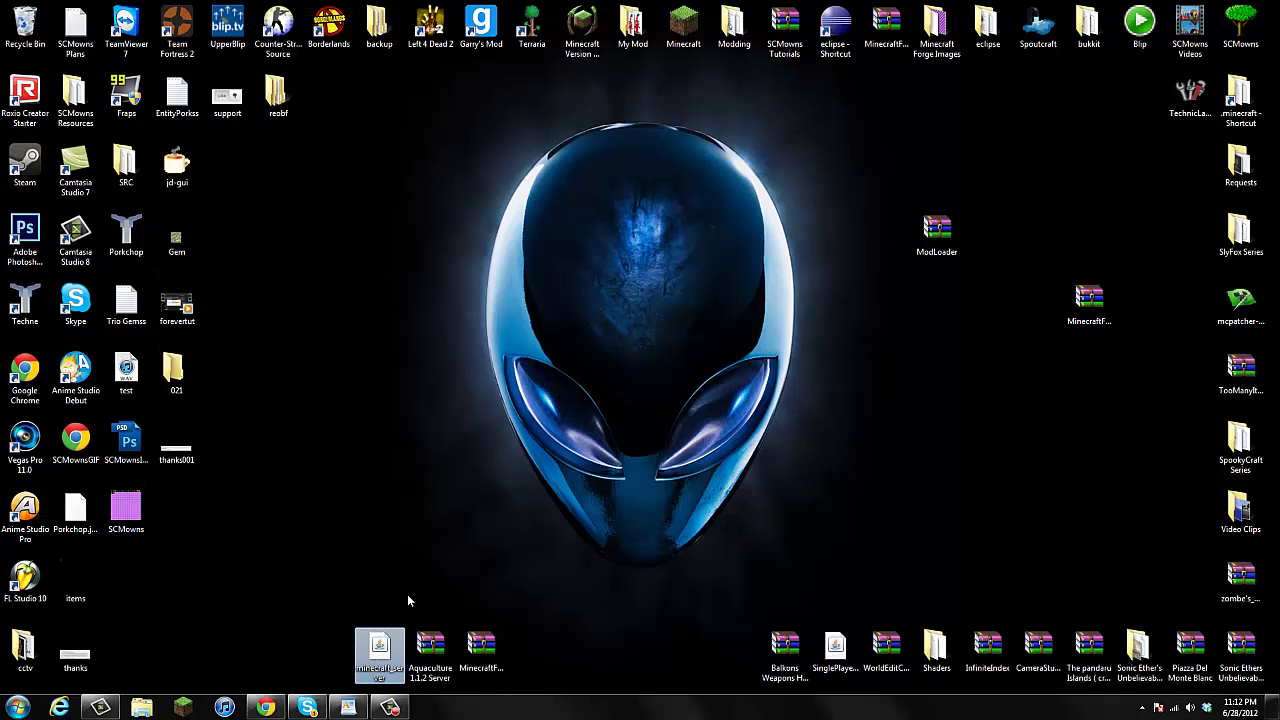
pyautogui.click(432, 645)
pyautogui.click(492, 640)
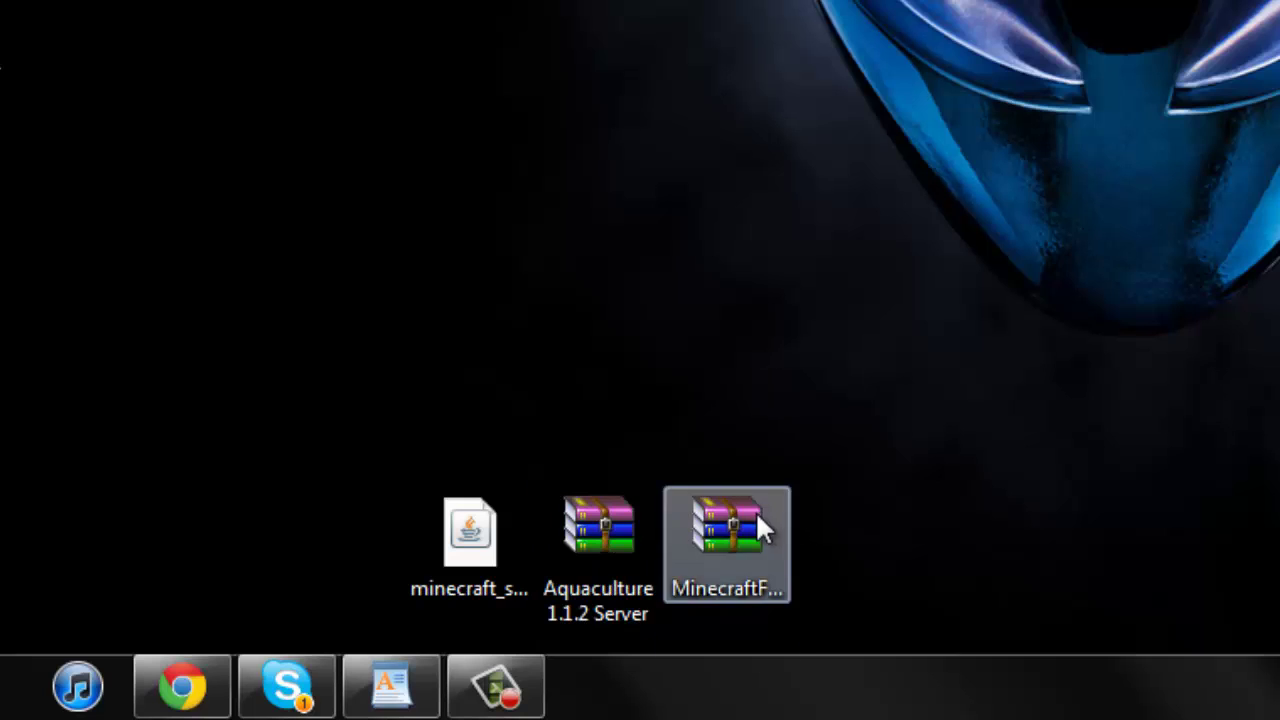
pyautogui.click(757, 514)
pyautogui.moveTo(949, 549); pyautogui.dragTo(426, 458)
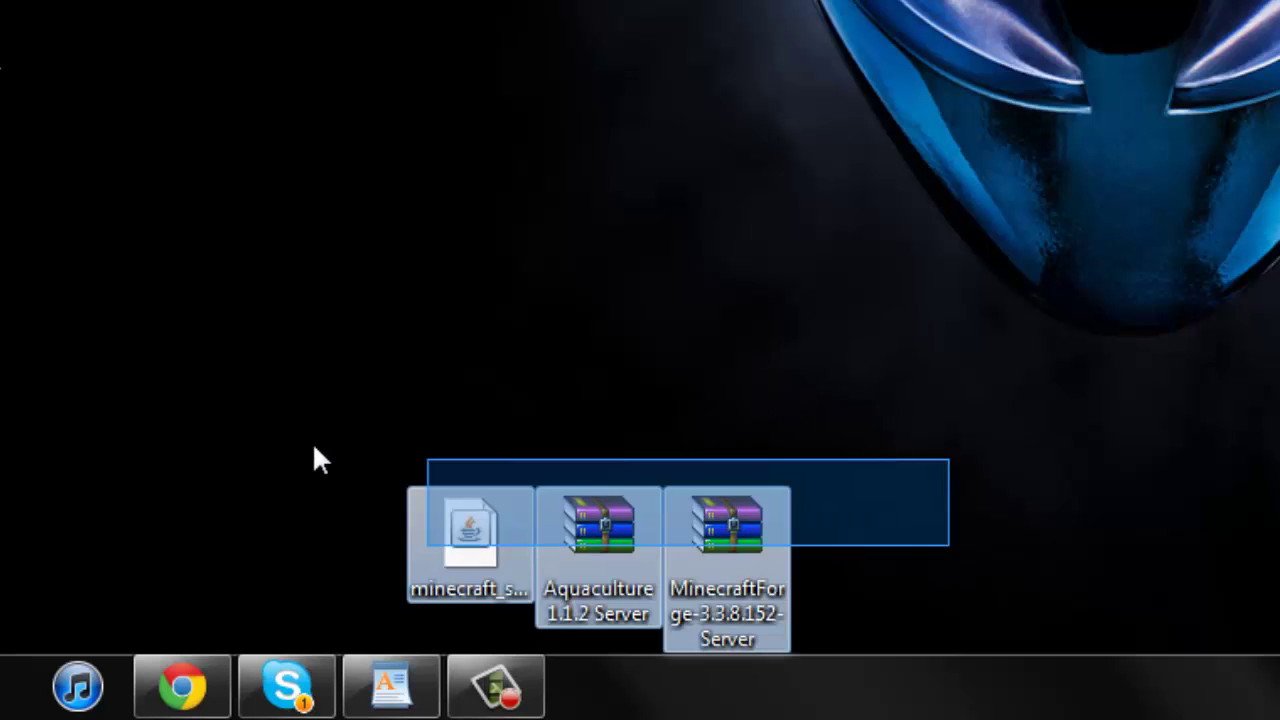
pyautogui.click(337, 65)
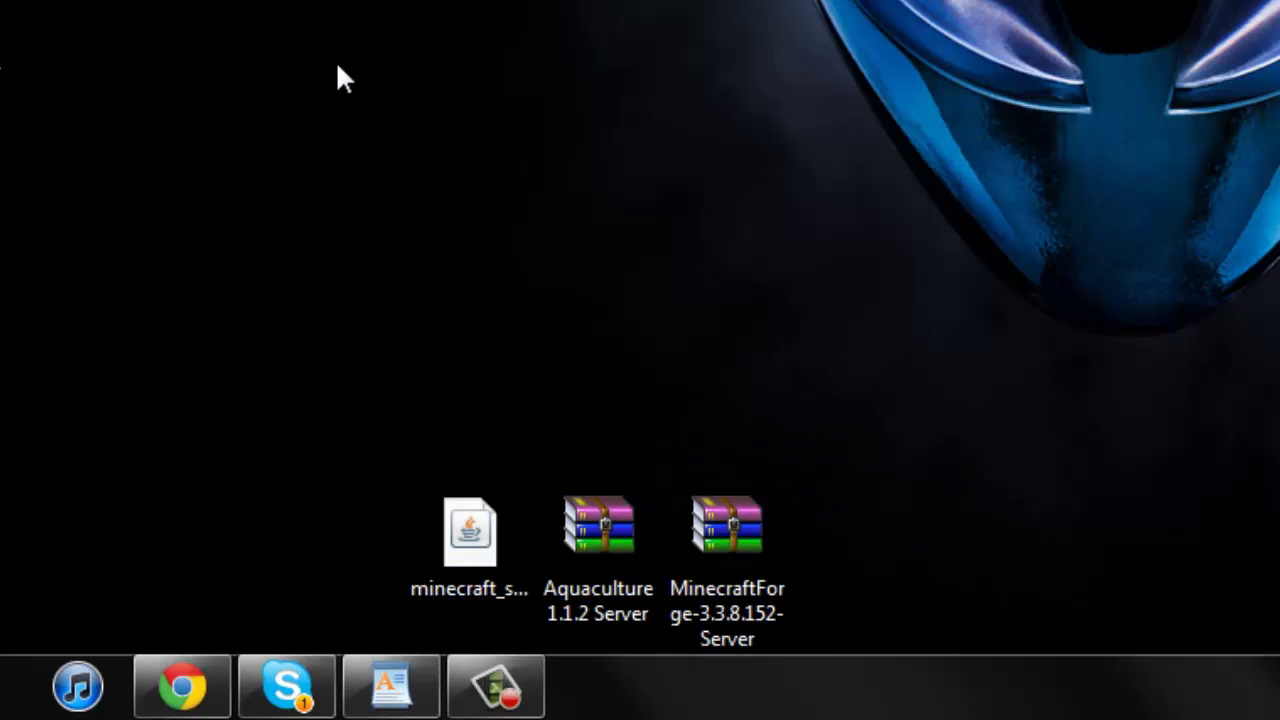
# - Create a new folder named serverfish on the desktop
pyautogui.rightClick(440, 184)
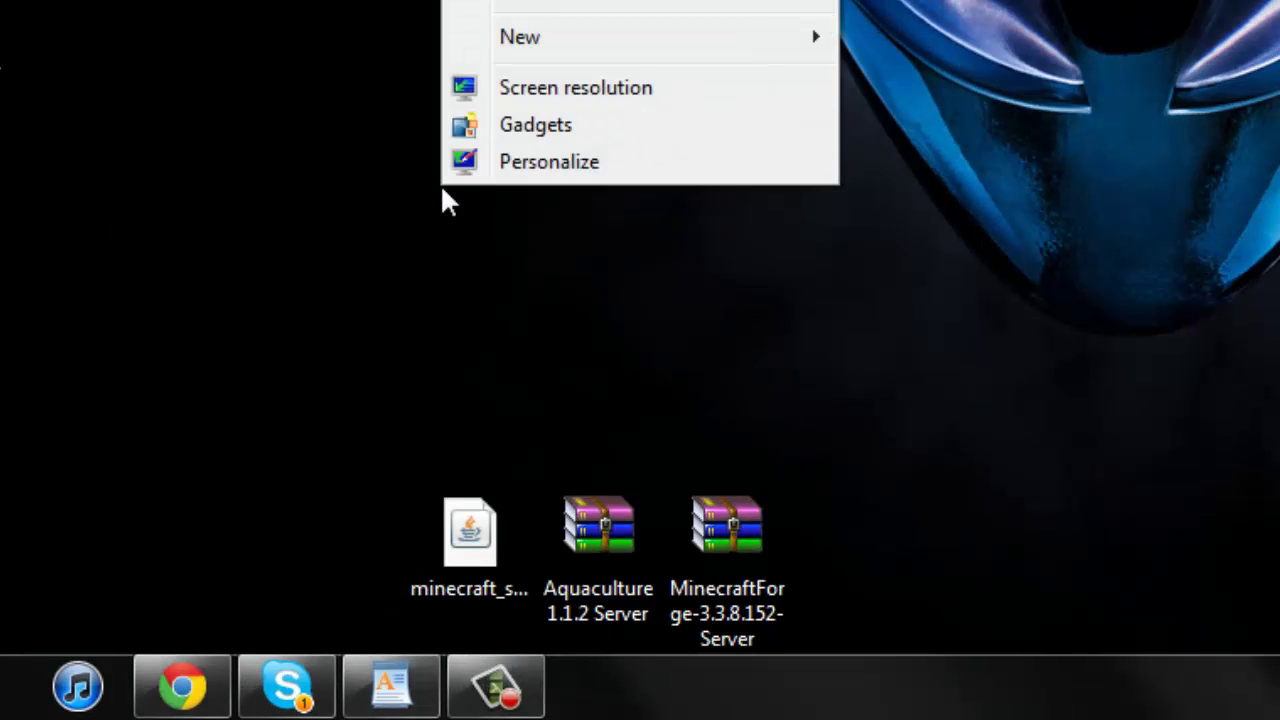
pyautogui.moveTo(540, 40)
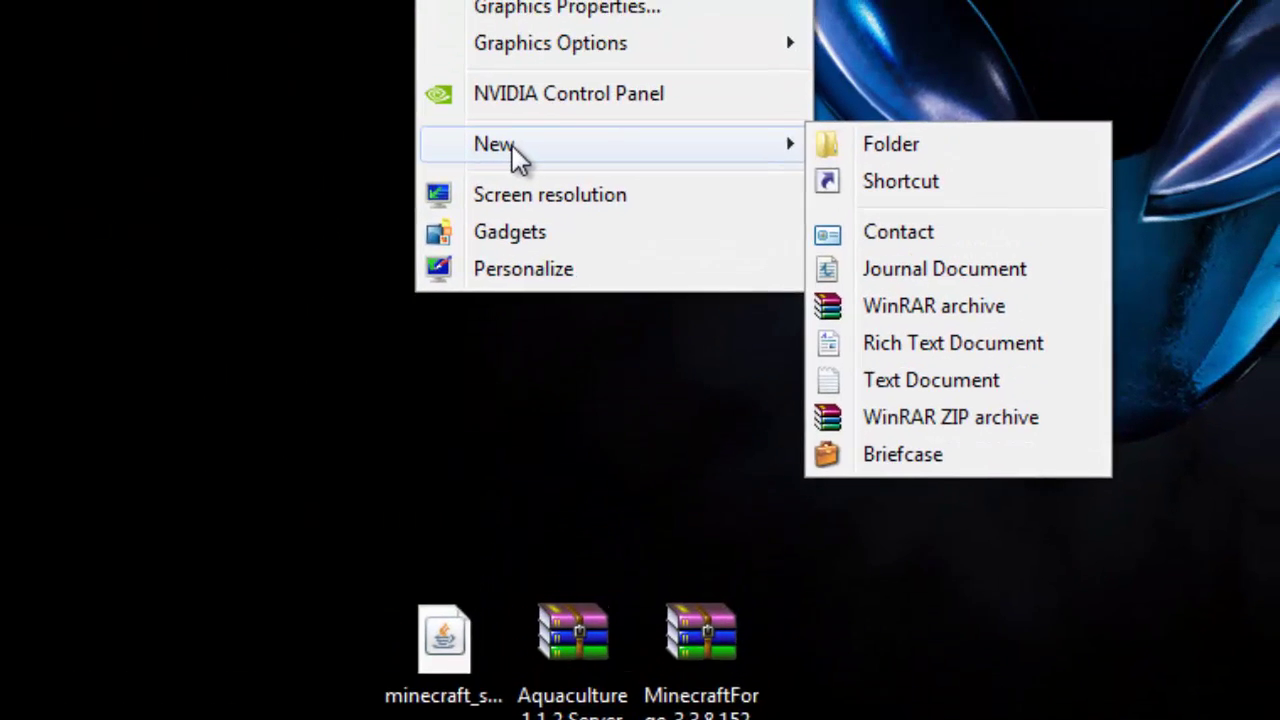
pyautogui.click(928, 240)
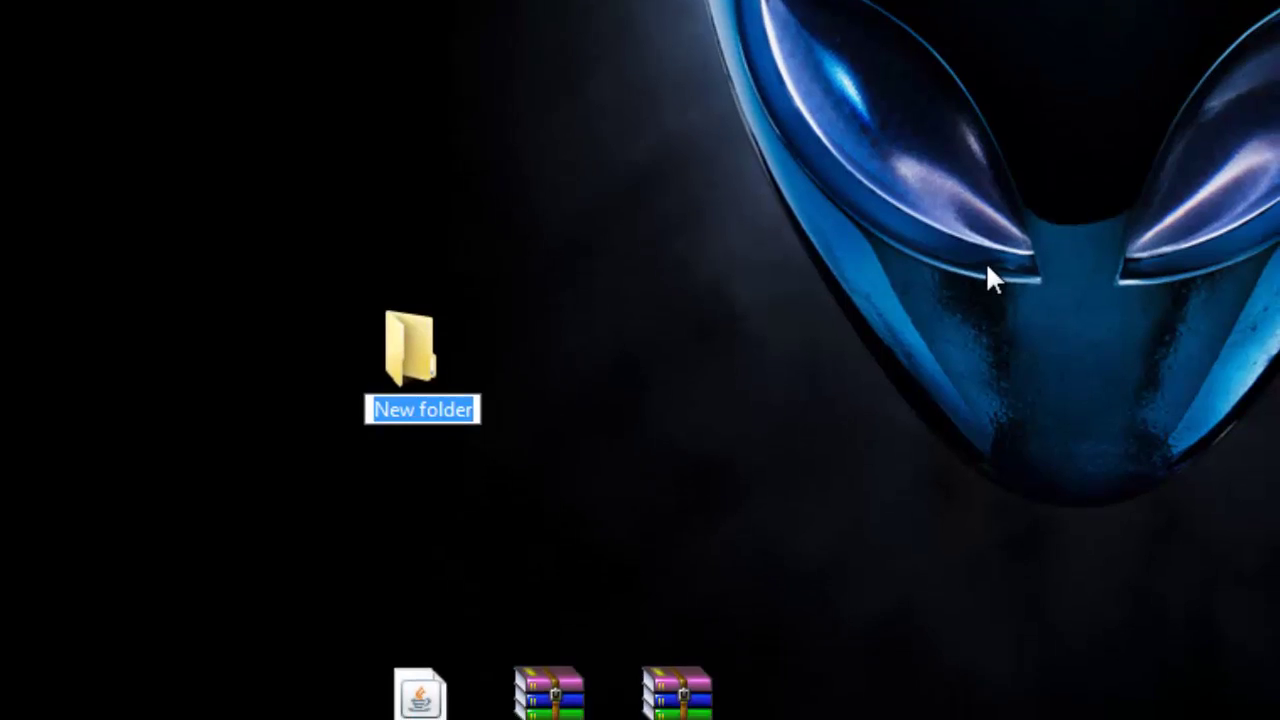
pyautogui.write('ser')
pyautogui.write('verfish')
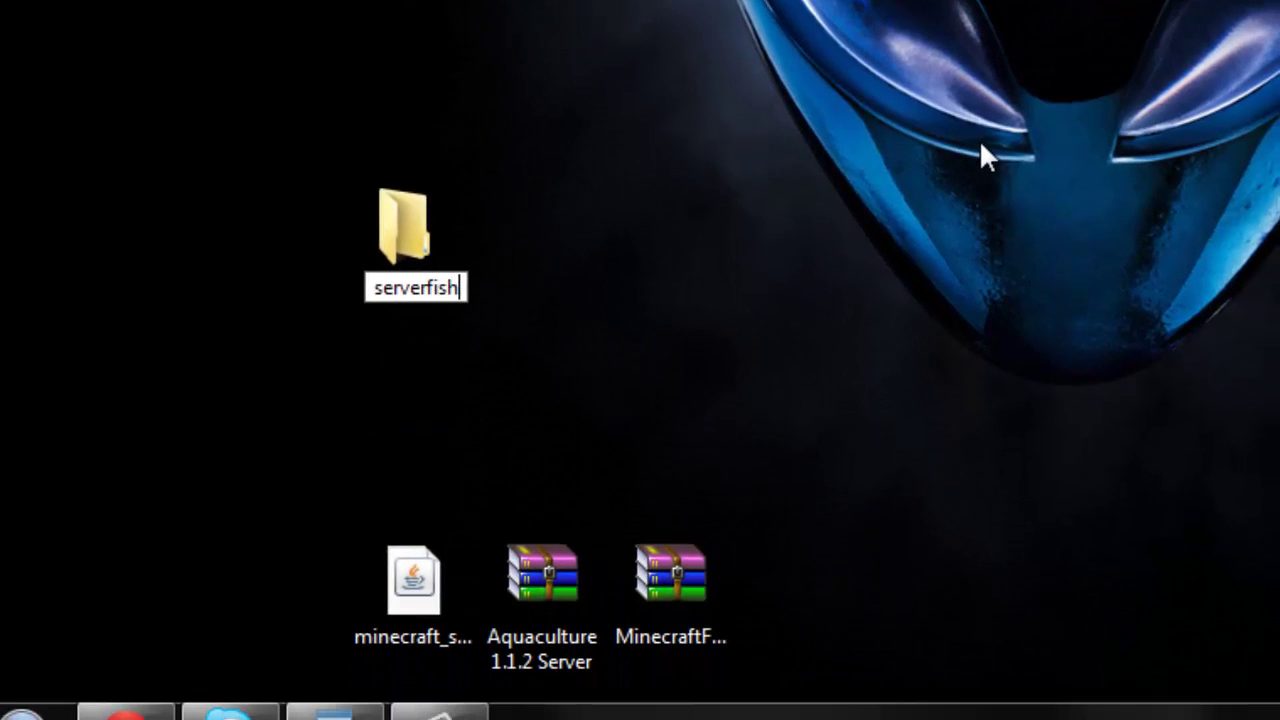
pyautogui.press('Return')
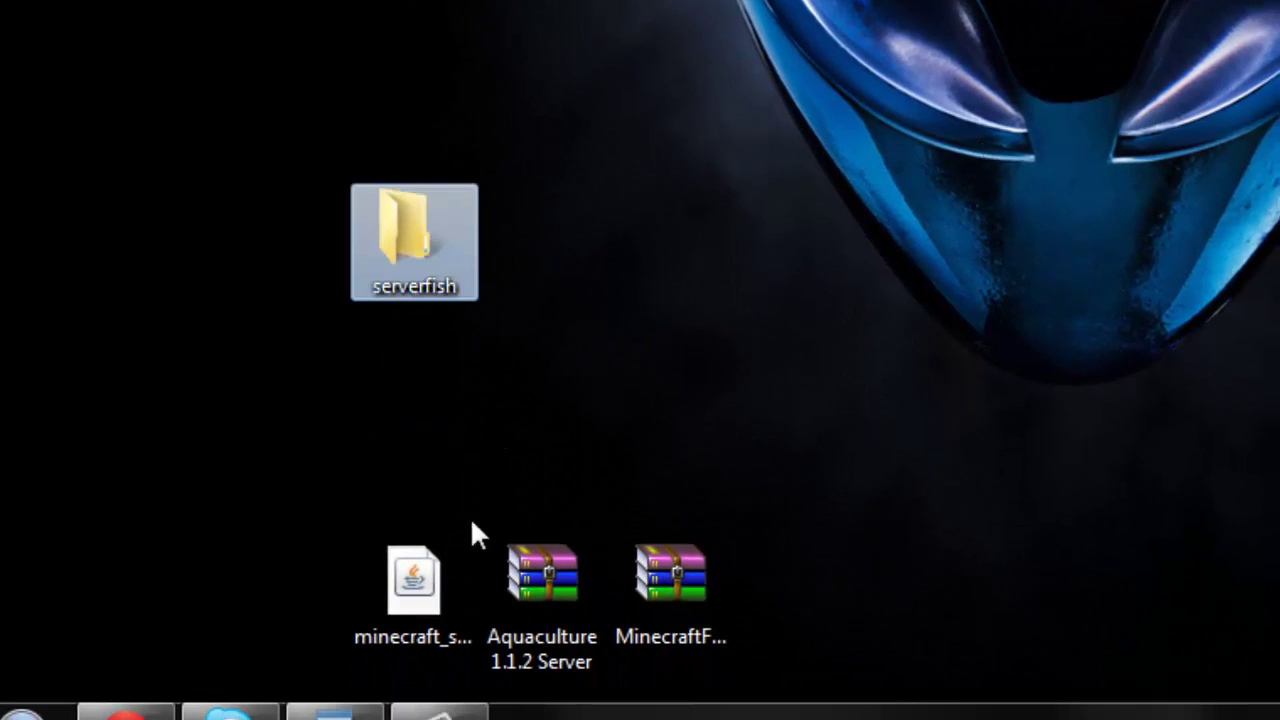
# - Move the minecraft_server jar from the desktop into the serverfish folder and open that folder
pyautogui.click(418, 585)
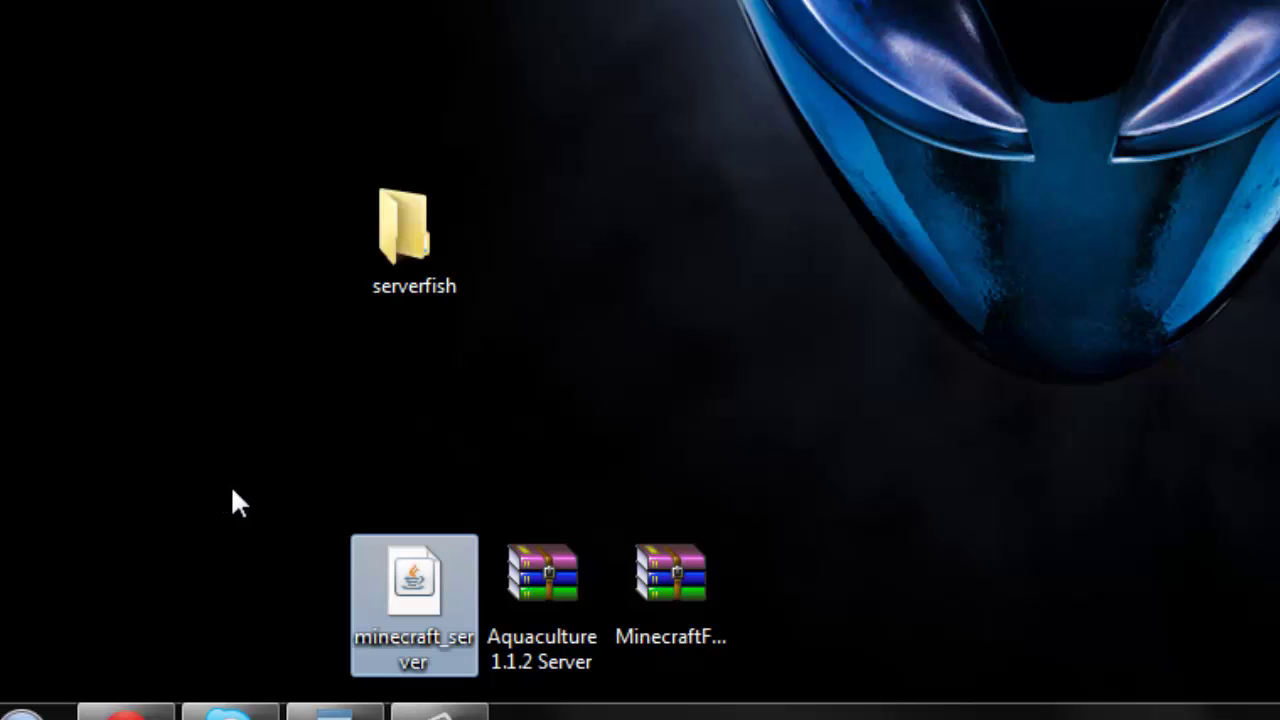
pyautogui.moveTo(420, 585); pyautogui.dragTo(405, 215)
pyautogui.doubleClick(423, 246)
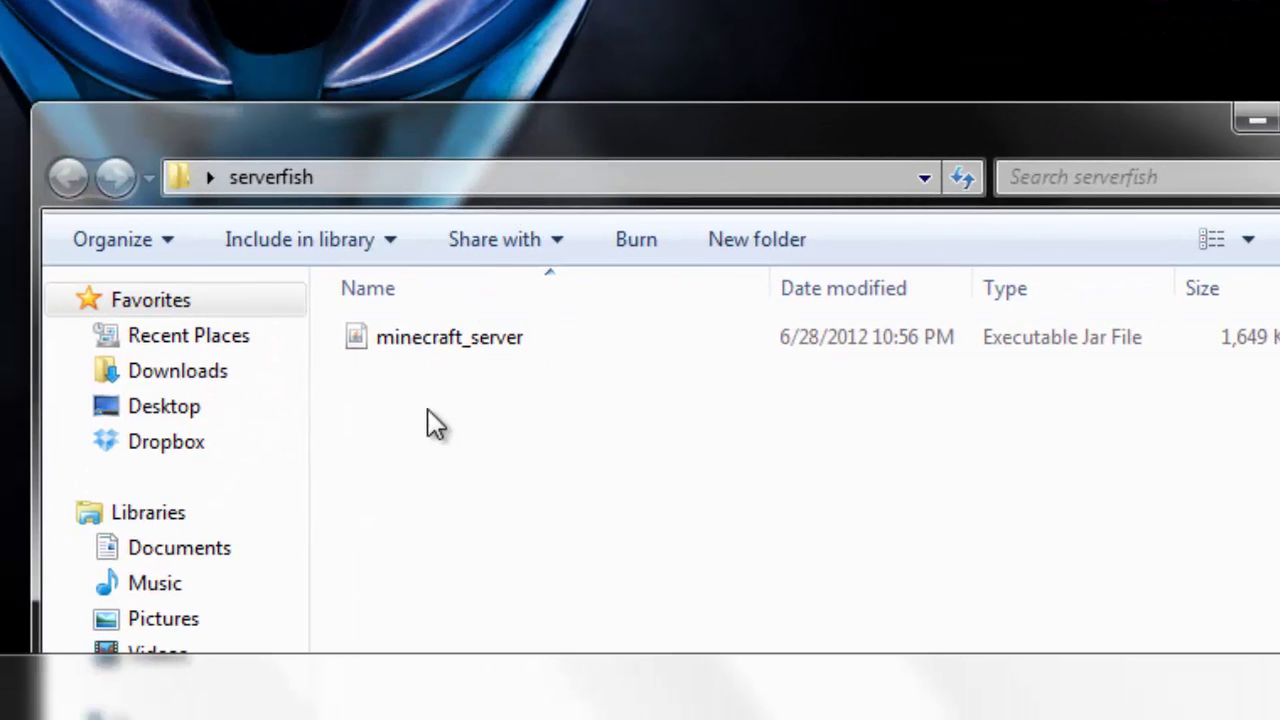
# - Open the minecraft_server jar with WinRAR archiver and place its window beside the Minecraft Forge server archive
pyautogui.rightClick(440, 350)
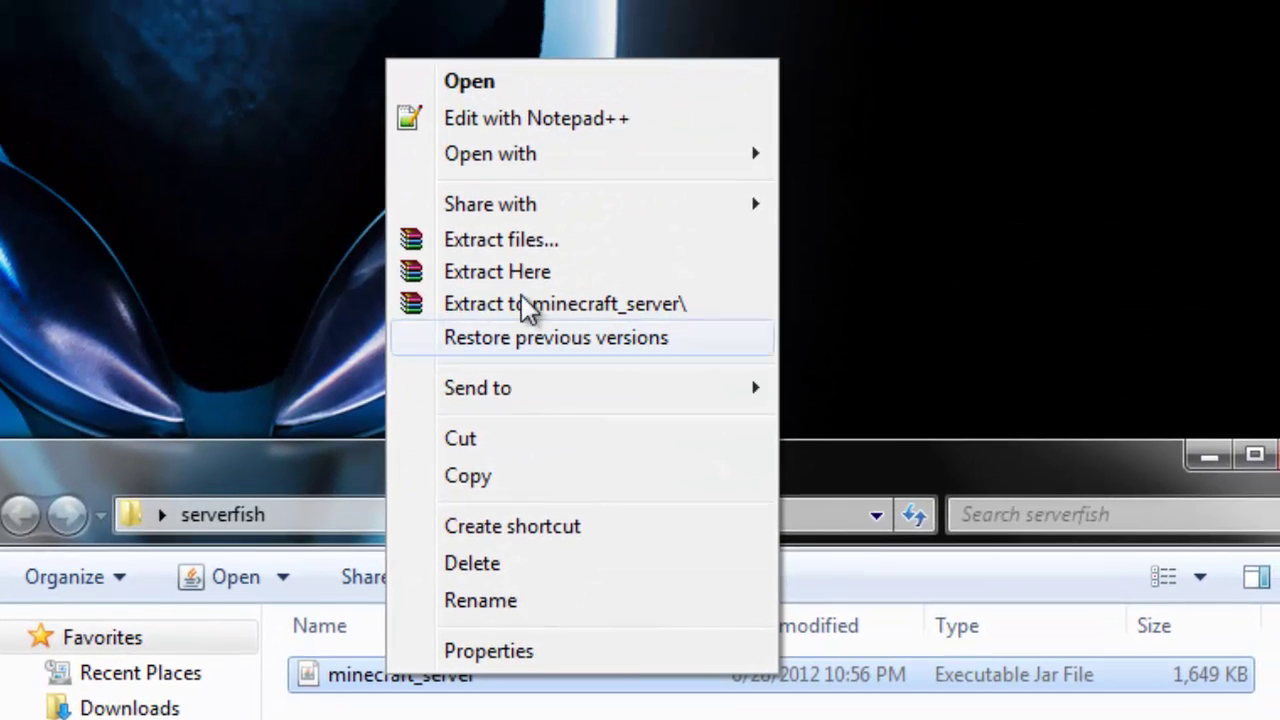
pyautogui.moveTo(531, 155)
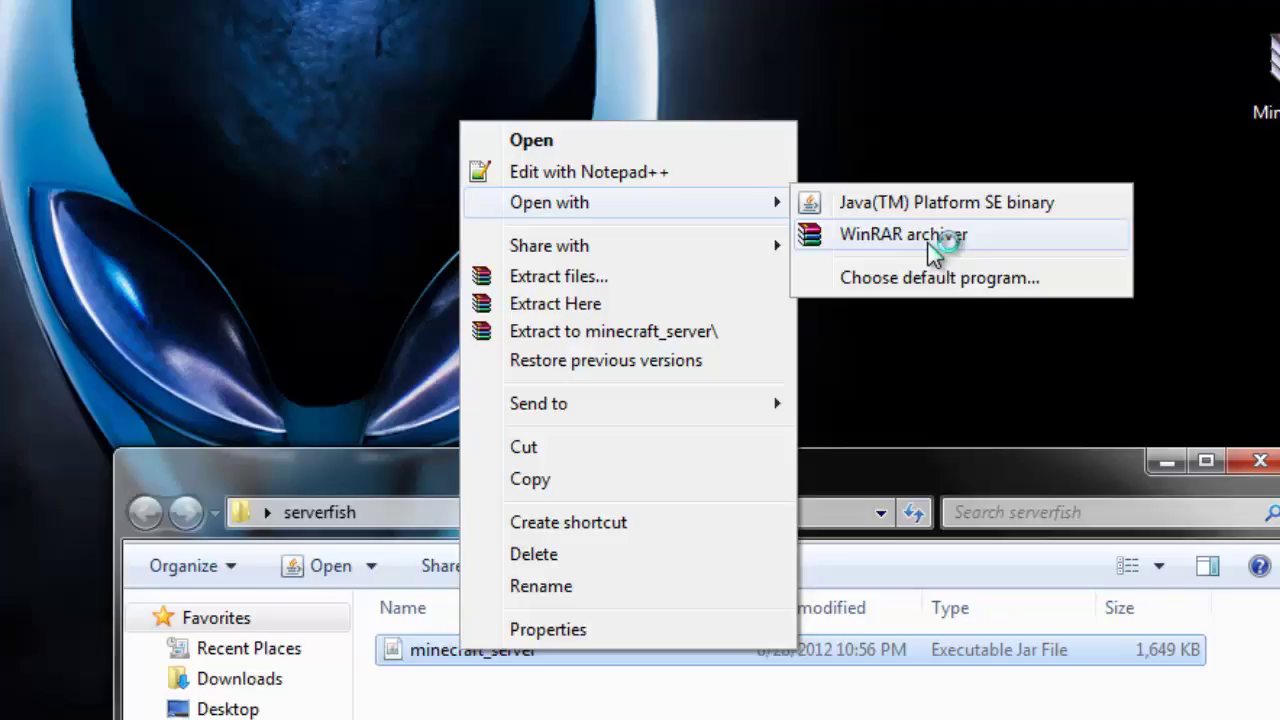
pyautogui.click(931, 200)
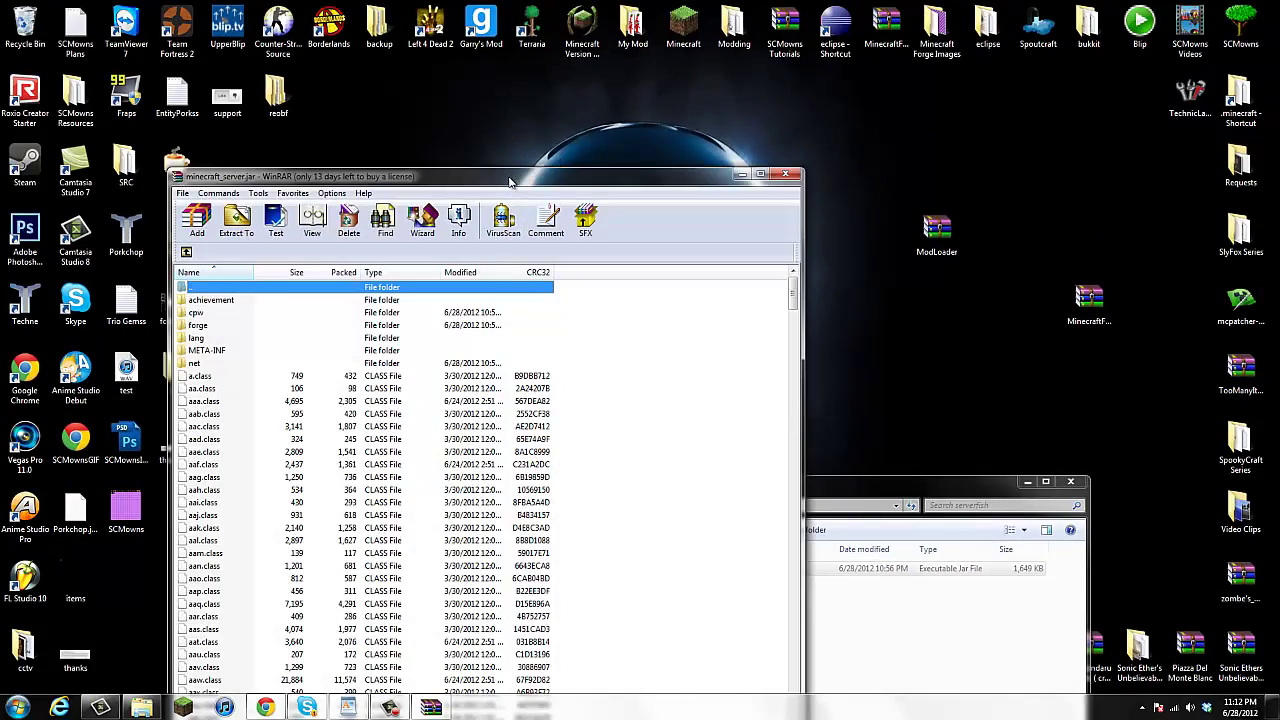
pyautogui.moveTo(510, 183); pyautogui.dragTo(1279, 60)
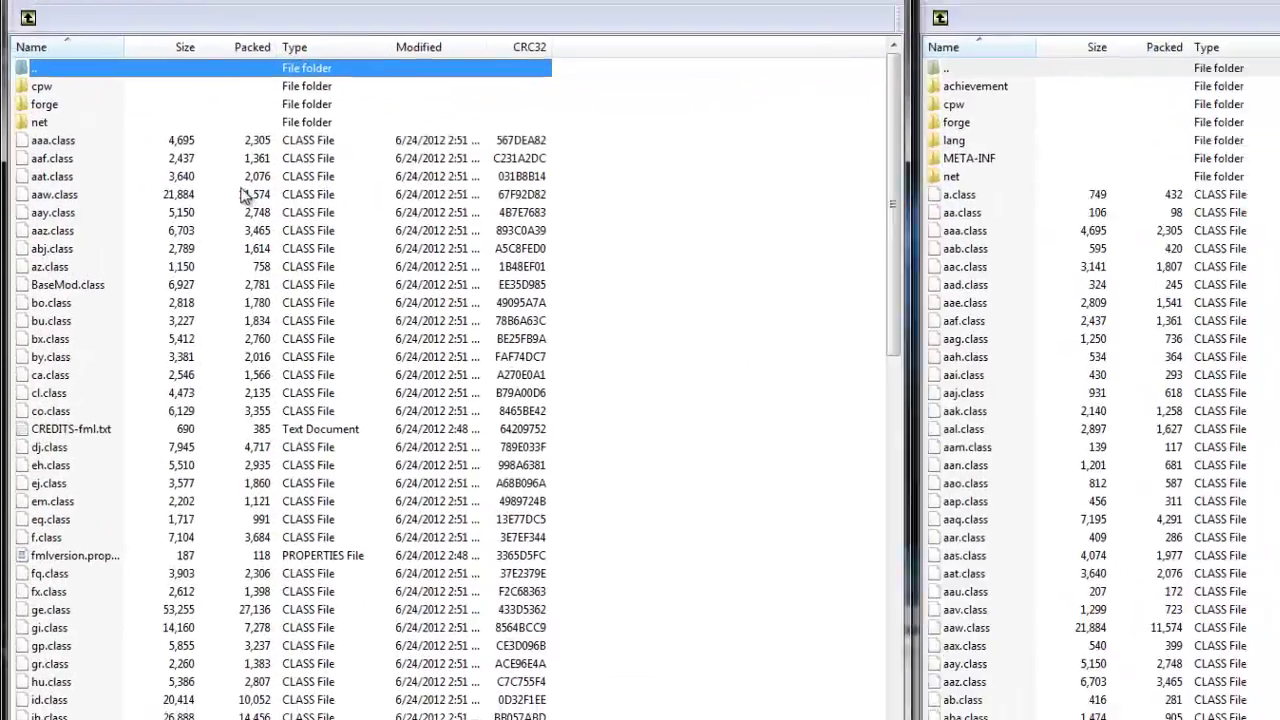
# - Add all files from the Minecraft Forge server archive to minecraft_server.jar using Add and replace files, and close the jar
pyautogui.click(155, 196)
pyautogui.click(154, 285)
pyautogui.click(153, 184)
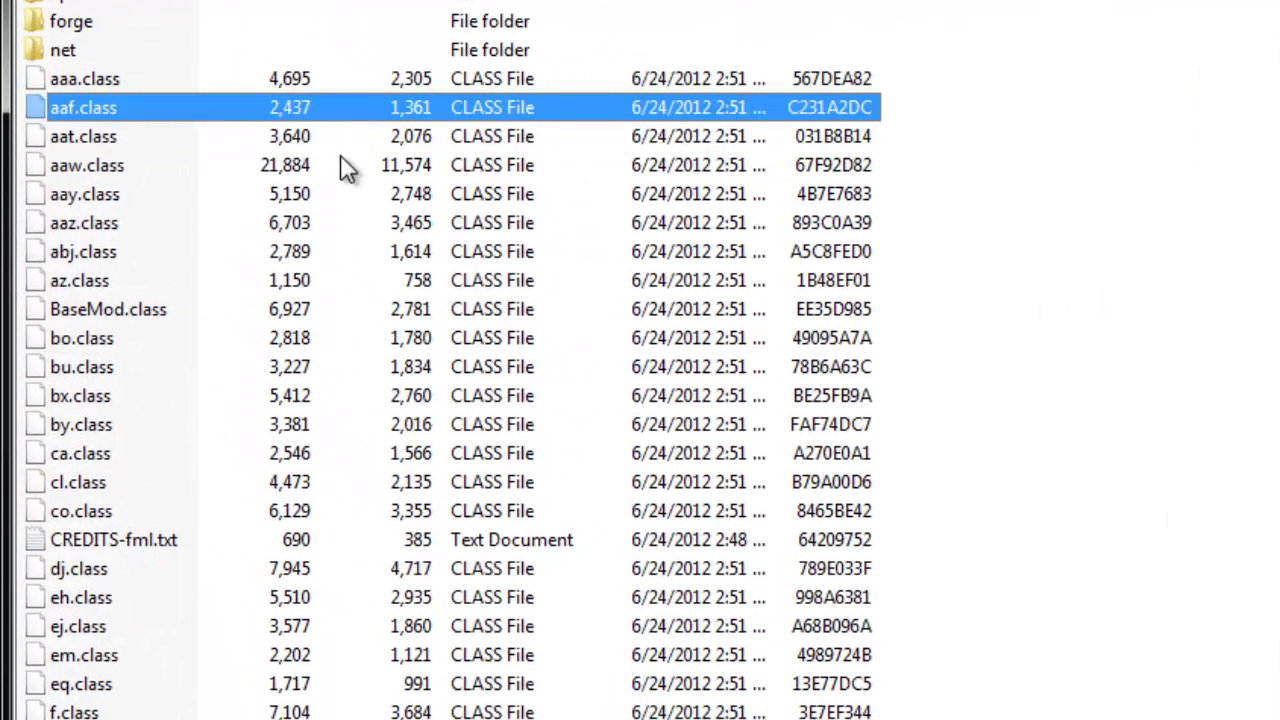
pyautogui.hotkey('ctrl', 'a')
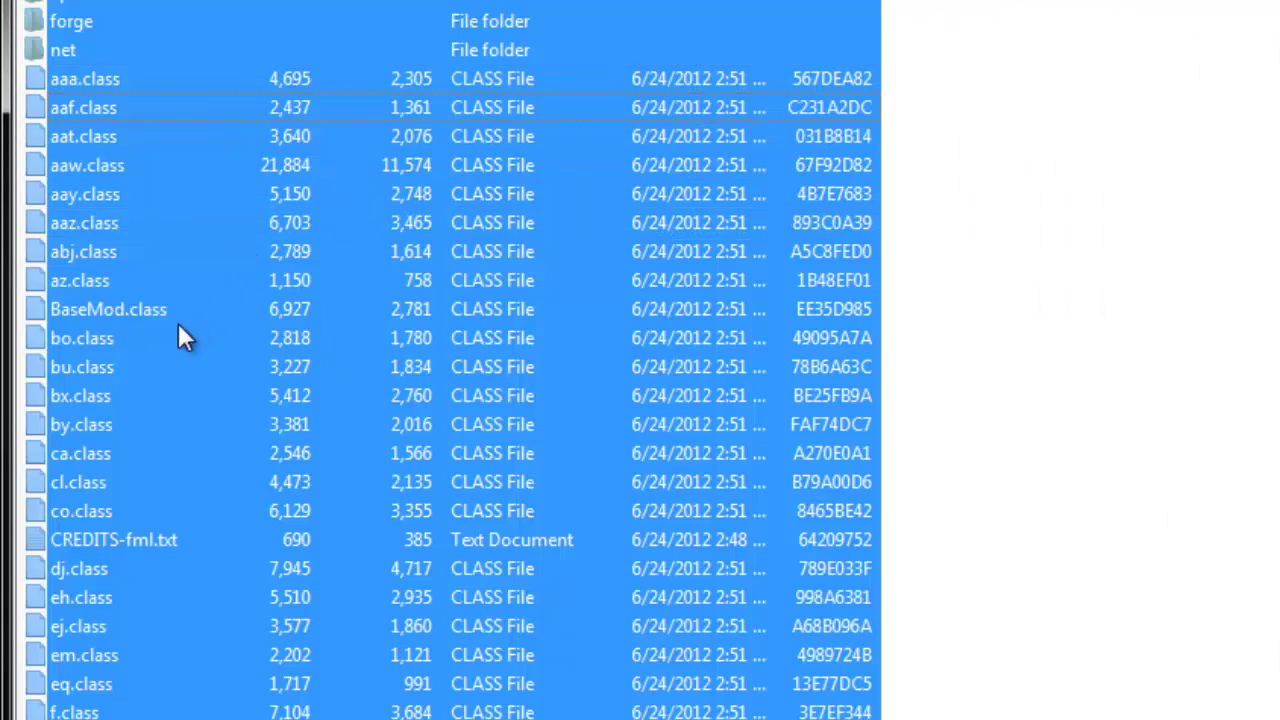
pyautogui.moveTo(178, 323); pyautogui.dragTo(670, 428)
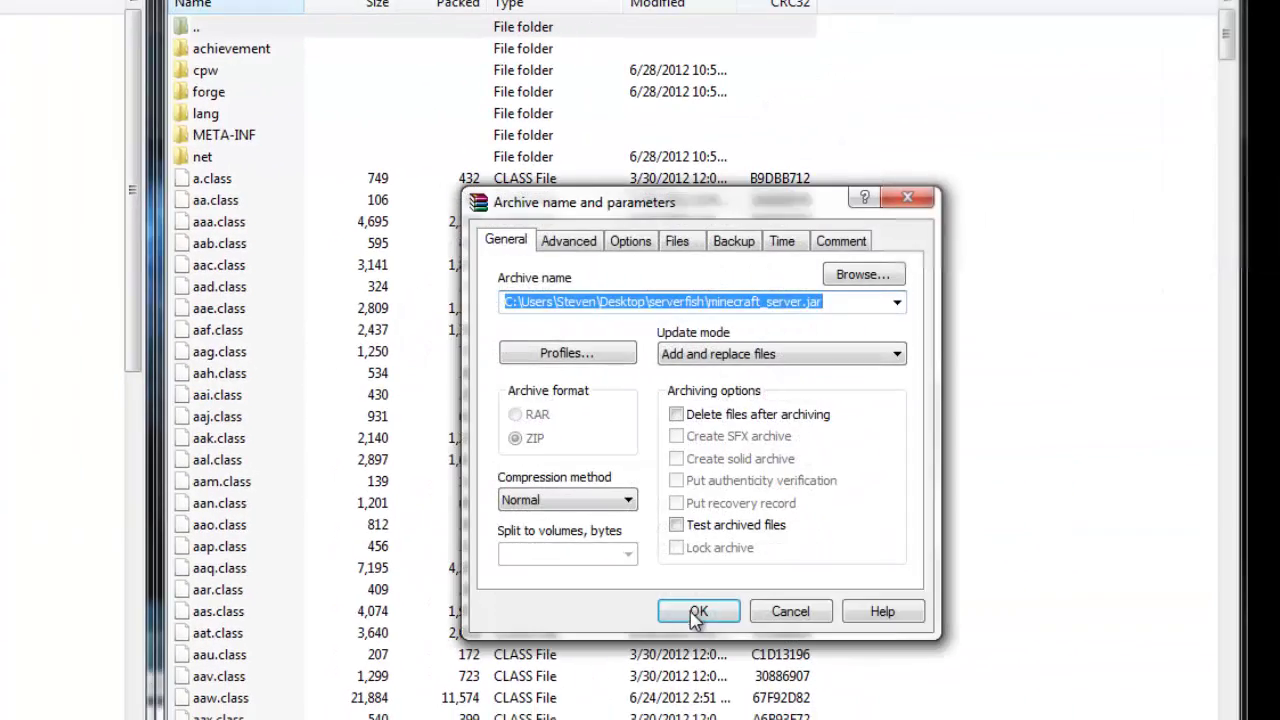
pyautogui.click(697, 690)
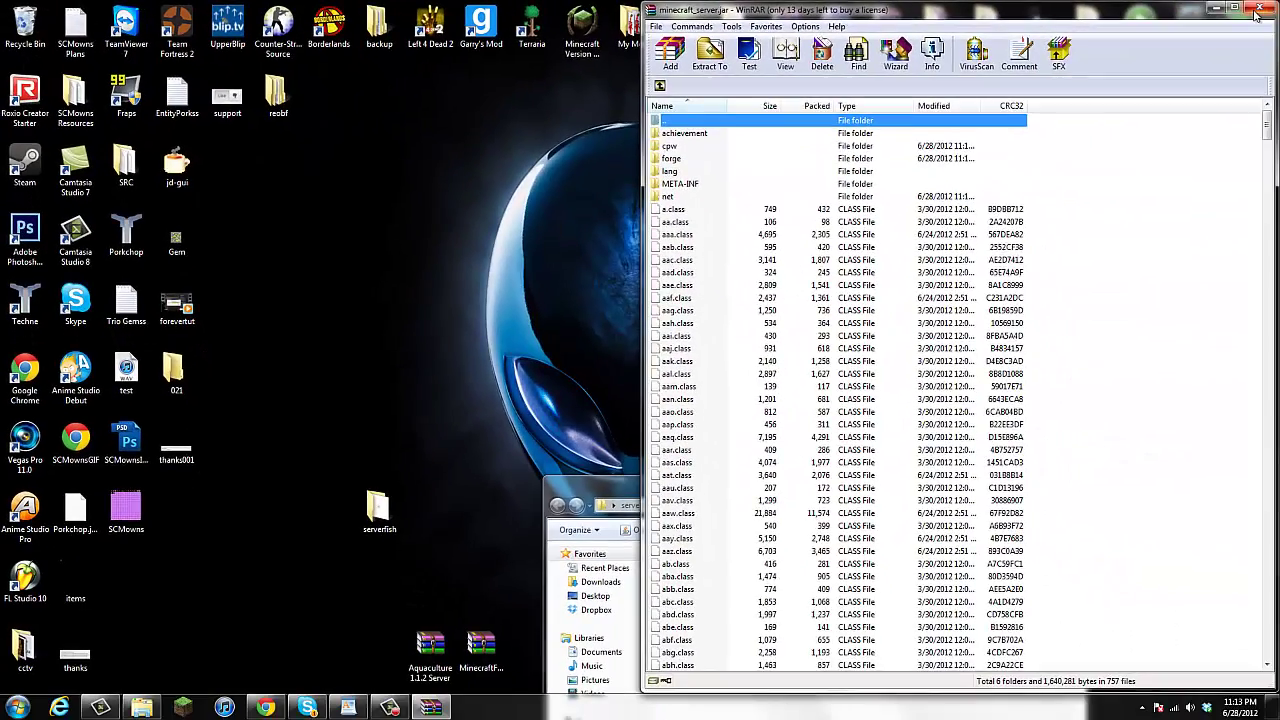
pyautogui.click(1258, 12)
# - Run minecraft_server from the serverfish folder to generate the server files and the mods folder
pyautogui.moveTo(902, 535); pyautogui.dragTo(955, 242)
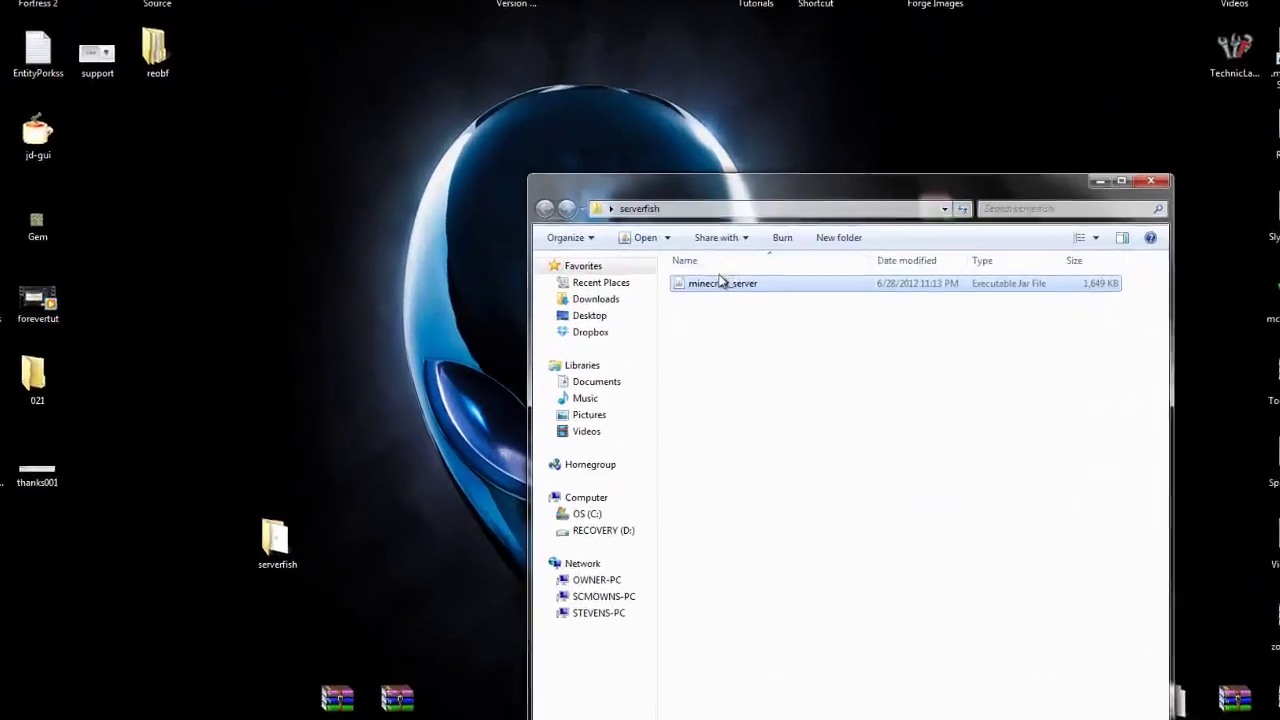
pyautogui.doubleClick(746, 405)
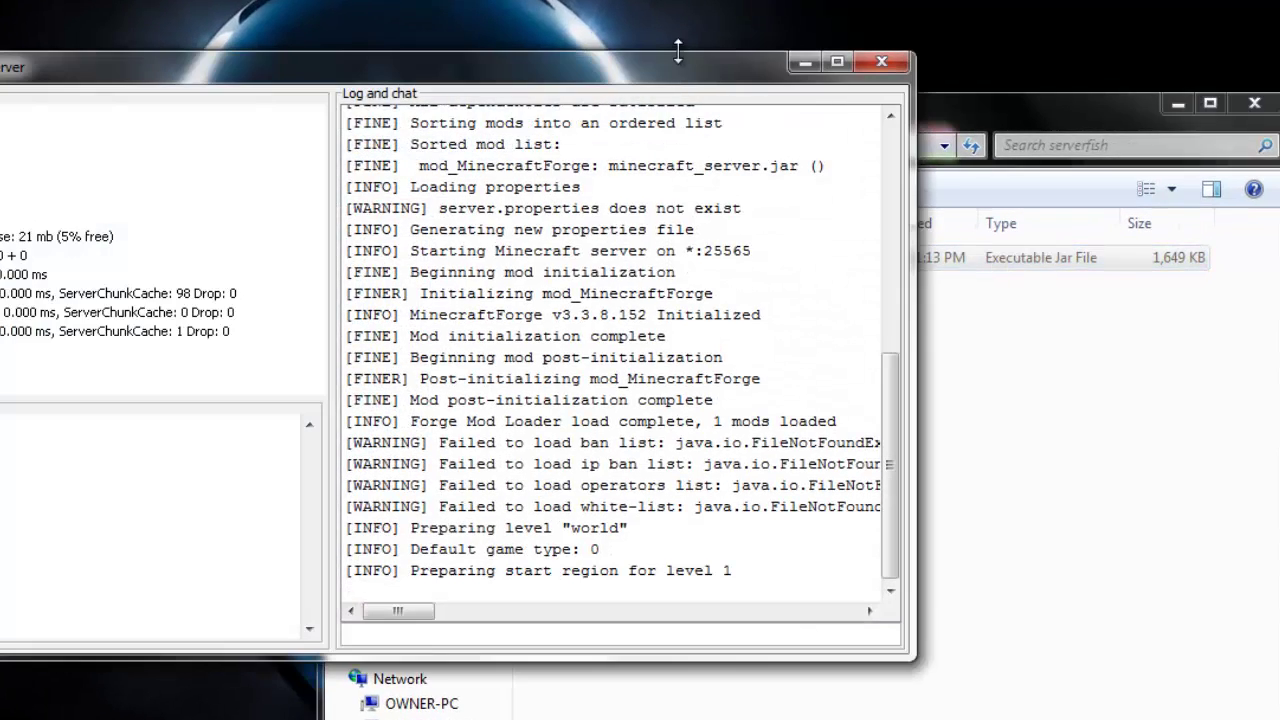
pyautogui.moveTo(680, 68); pyautogui.dragTo(42, 76)
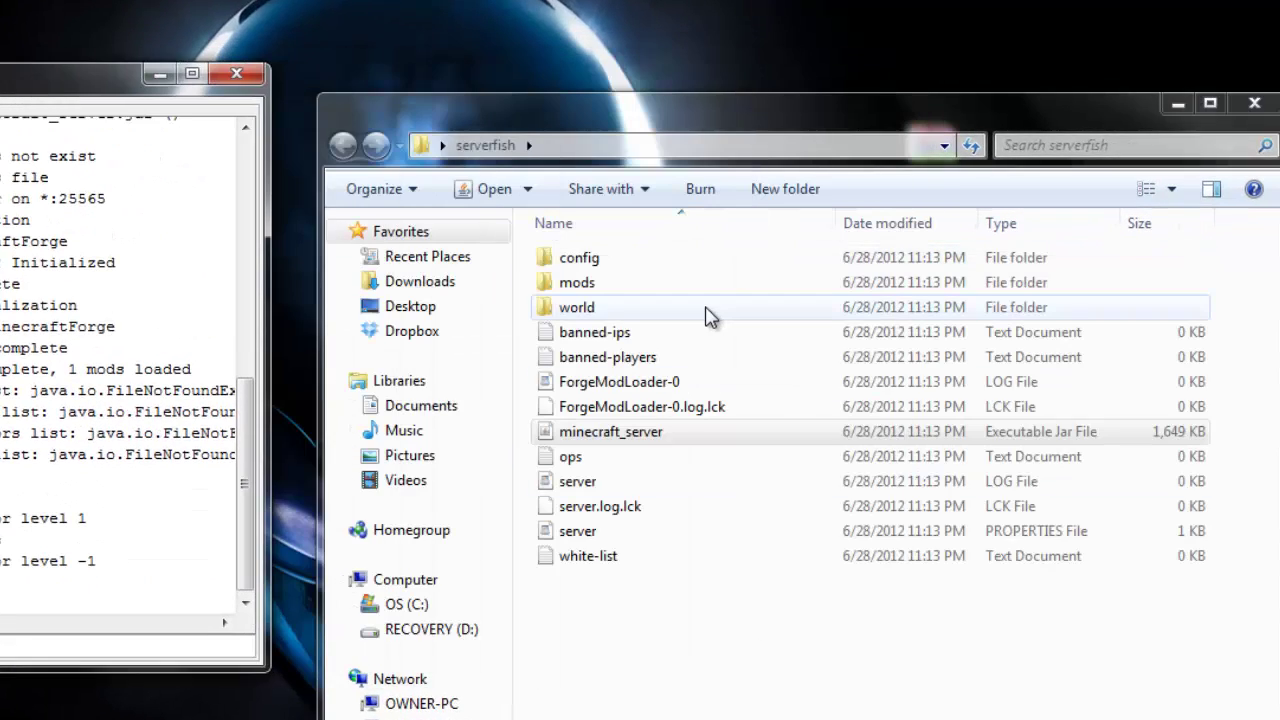
pyautogui.click(586, 285)
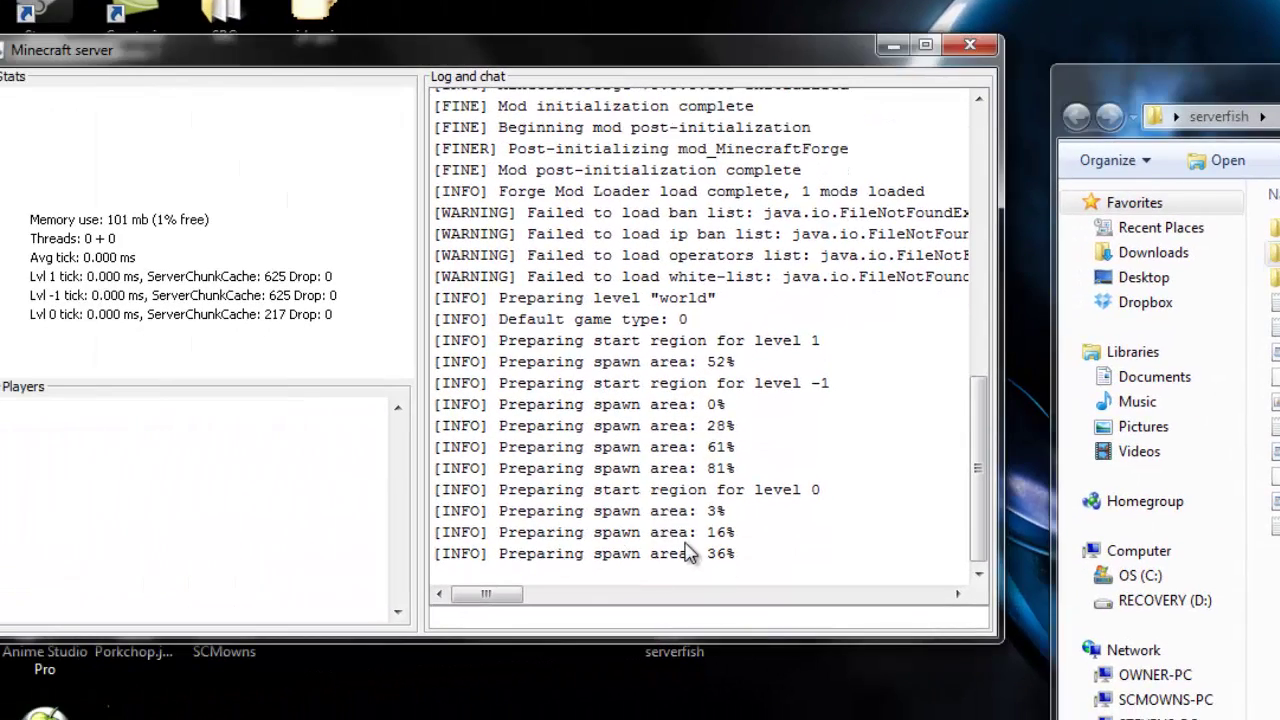
# - Shut down the Minecraft server with the stop command in its console
pyautogui.click(612, 616)
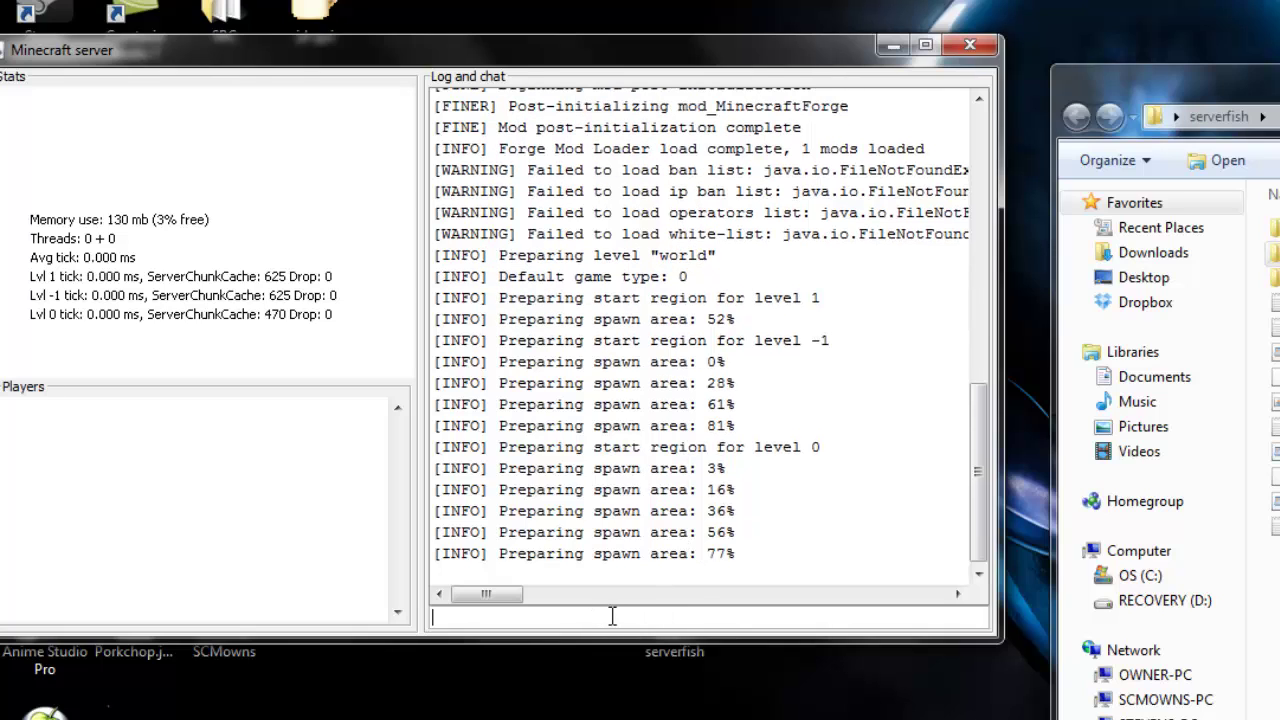
pyautogui.write('stop')
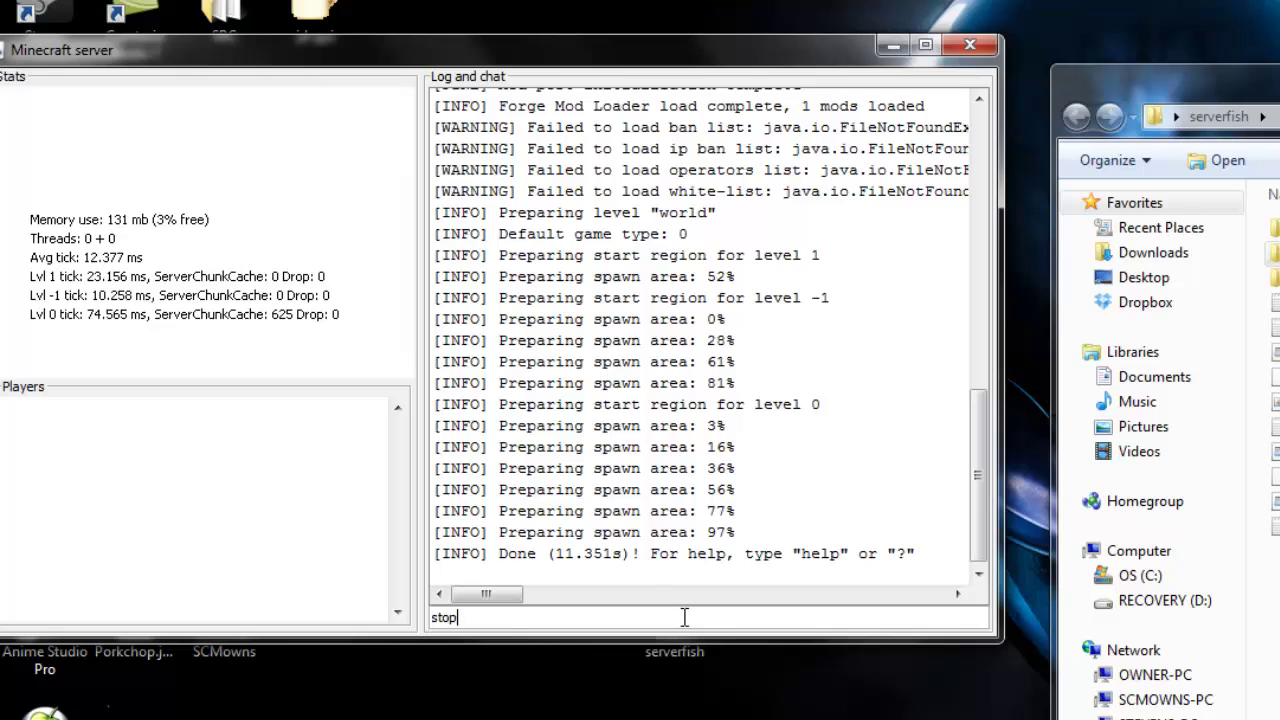
pyautogui.press('Return')
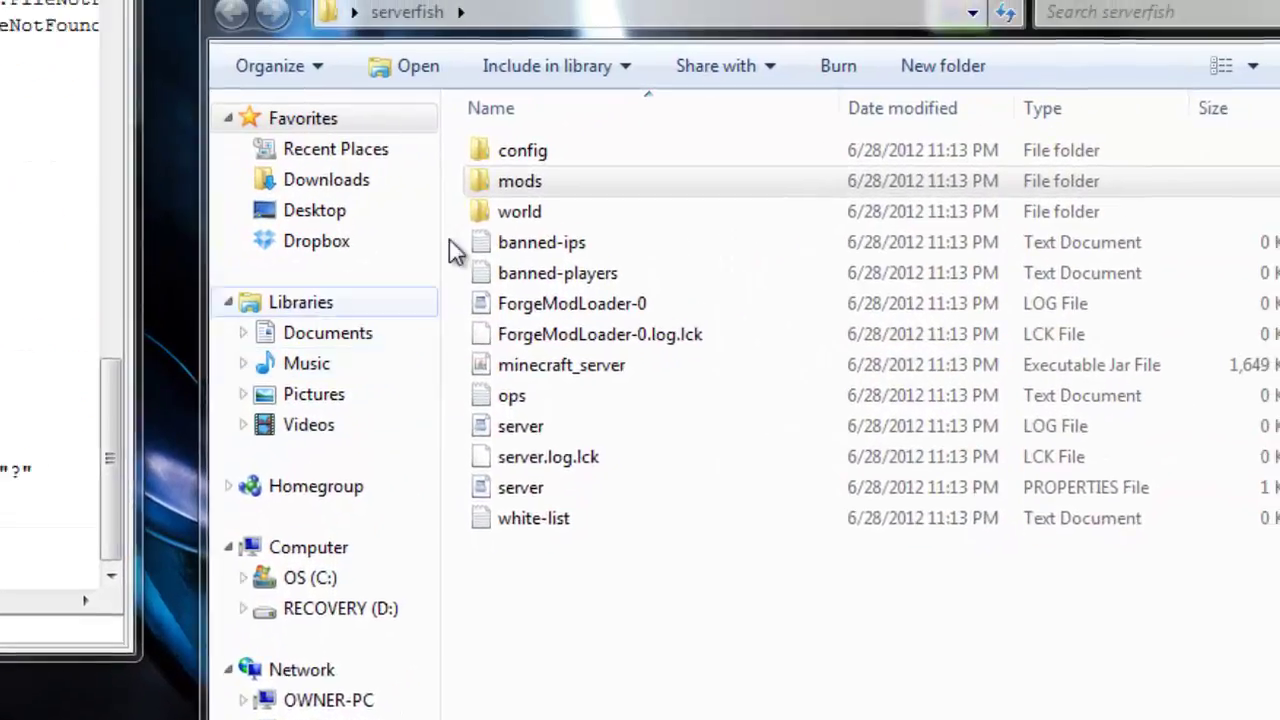
# - Move the Aquaculture 1.1.2 Server archive from the desktop into serverfish's mods folder and return to the serverfish folder
pyautogui.click(519, 183)
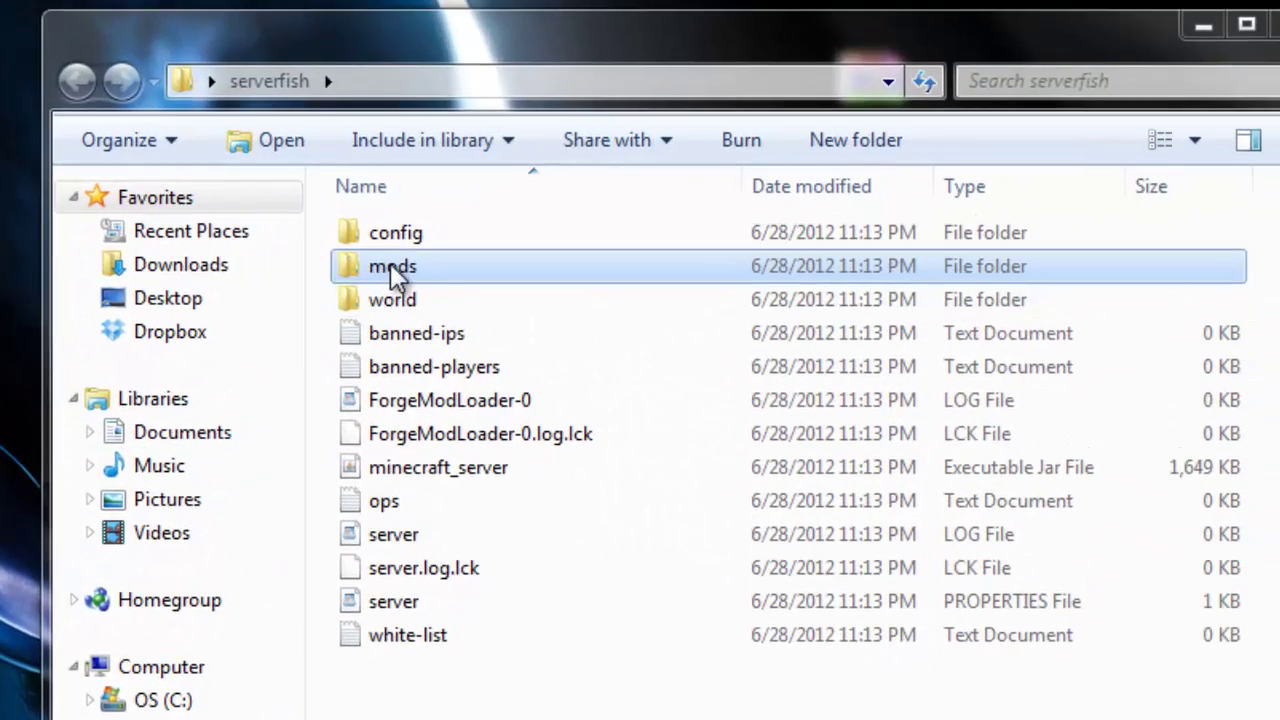
pyautogui.doubleClick(398, 270)
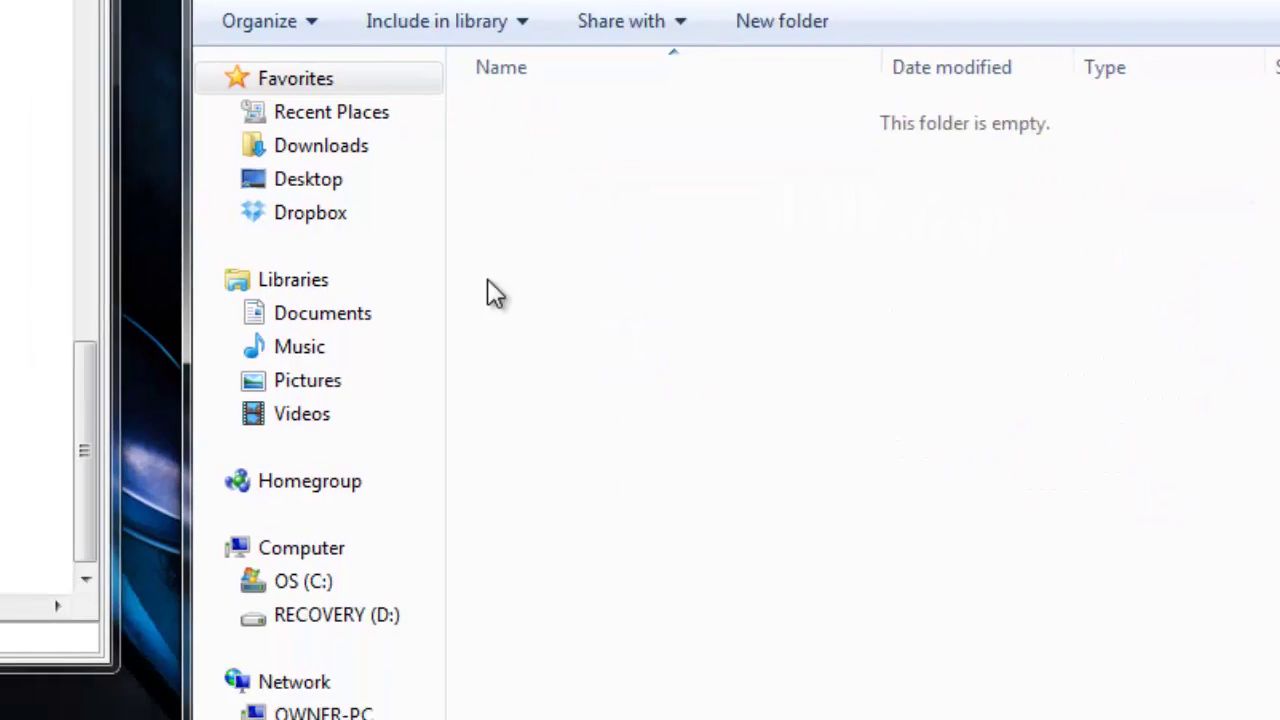
pyautogui.moveTo(146, 706); pyautogui.dragTo(792, 365)
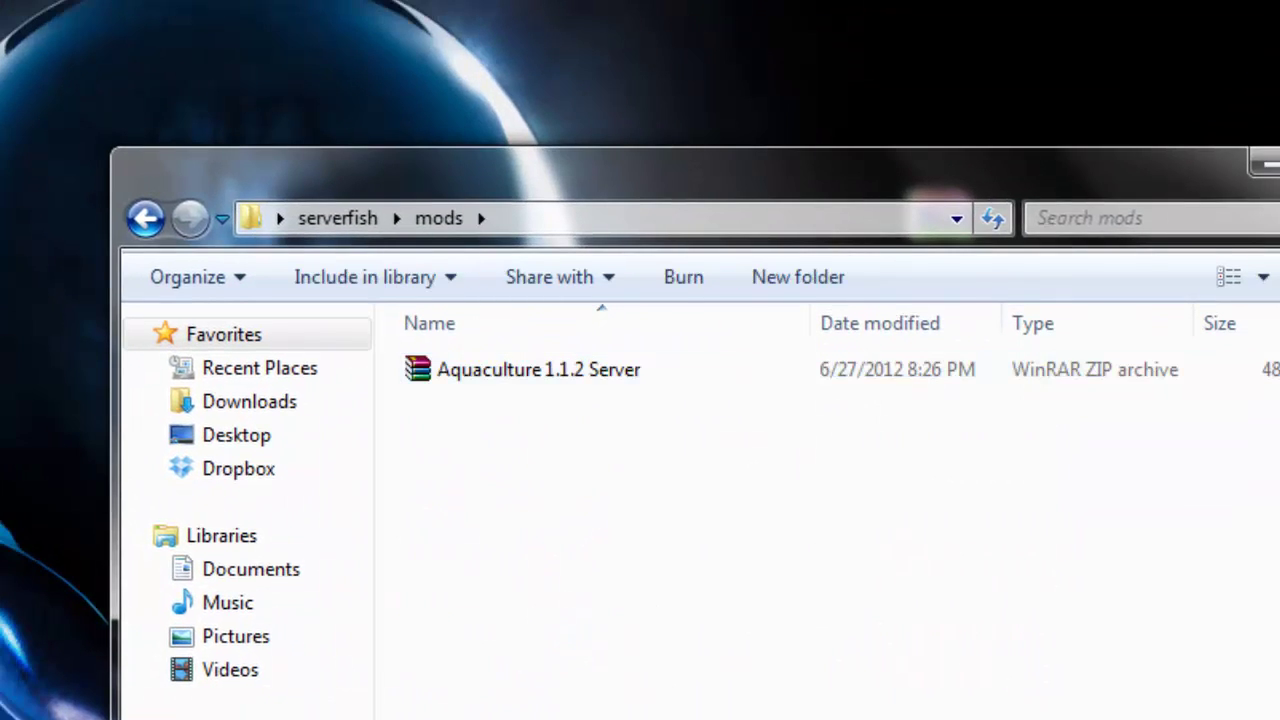
pyautogui.click(145, 222)
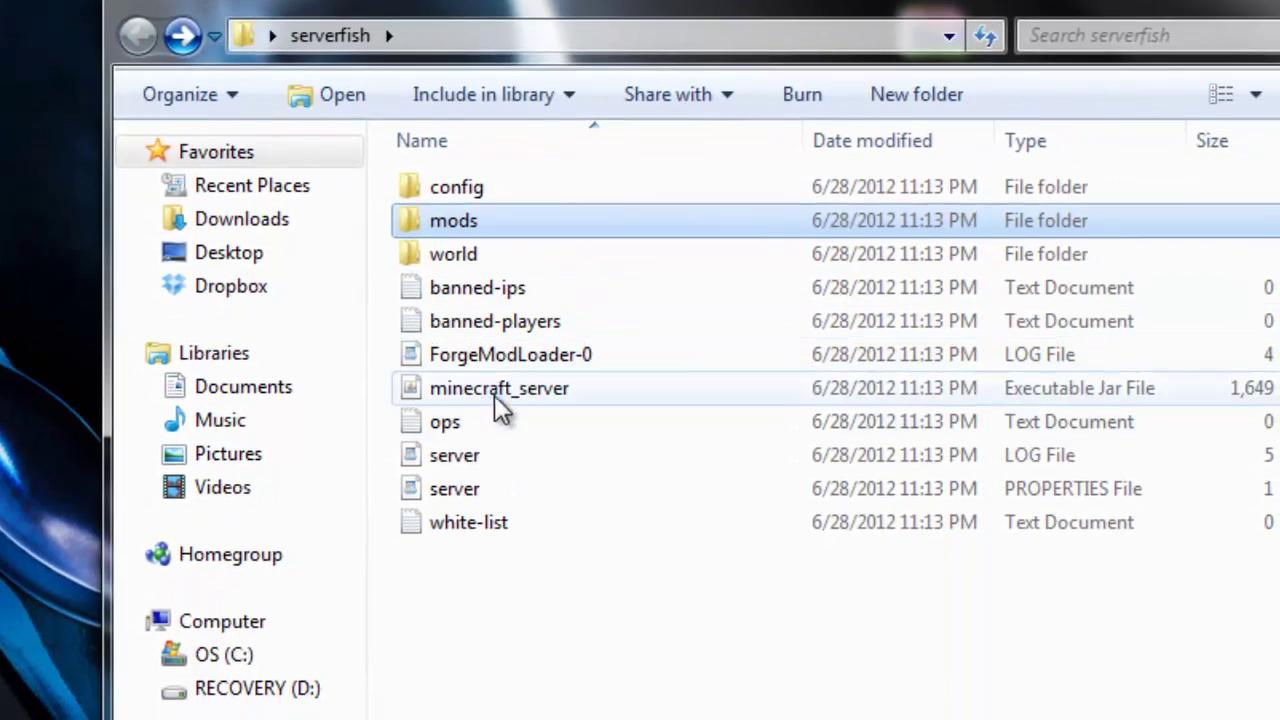
# - Start minecraft_server from the serverfish folder and check its log for the loaded Aquaculture 1.1.2 Server mod
pyautogui.doubleClick(500, 400)
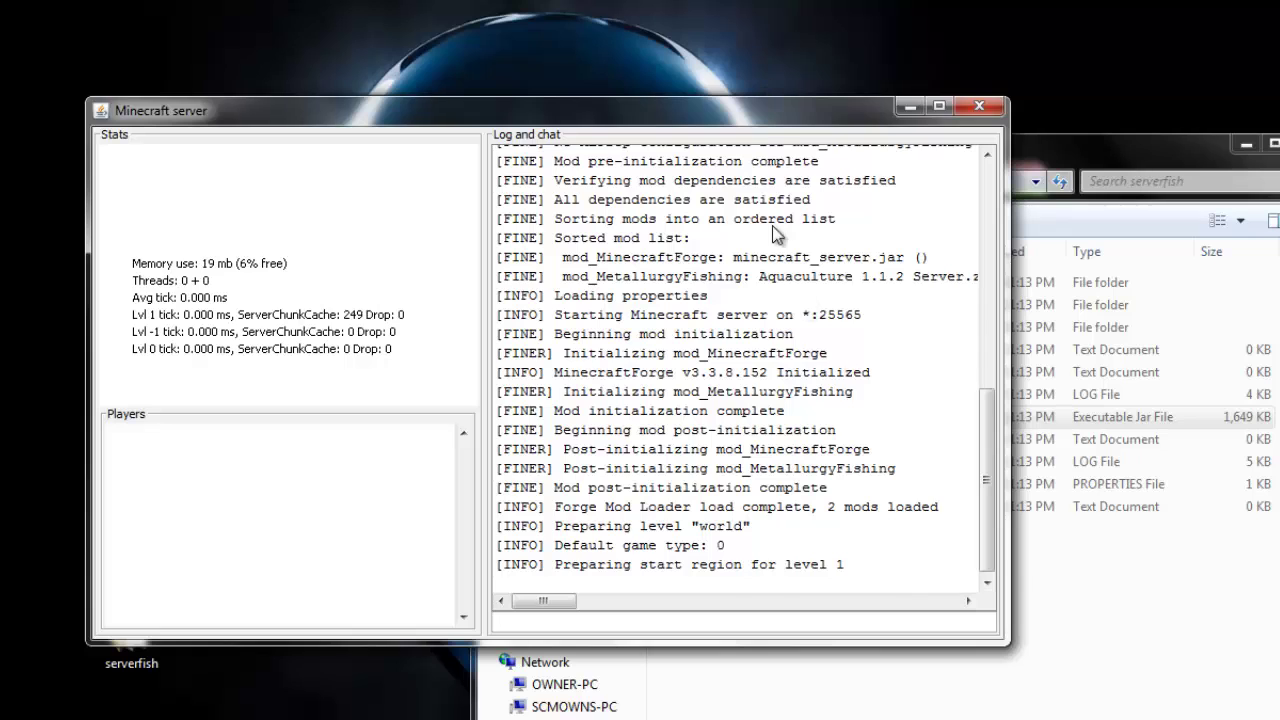
pyautogui.moveTo(754, 97); pyautogui.dragTo(754, 0)
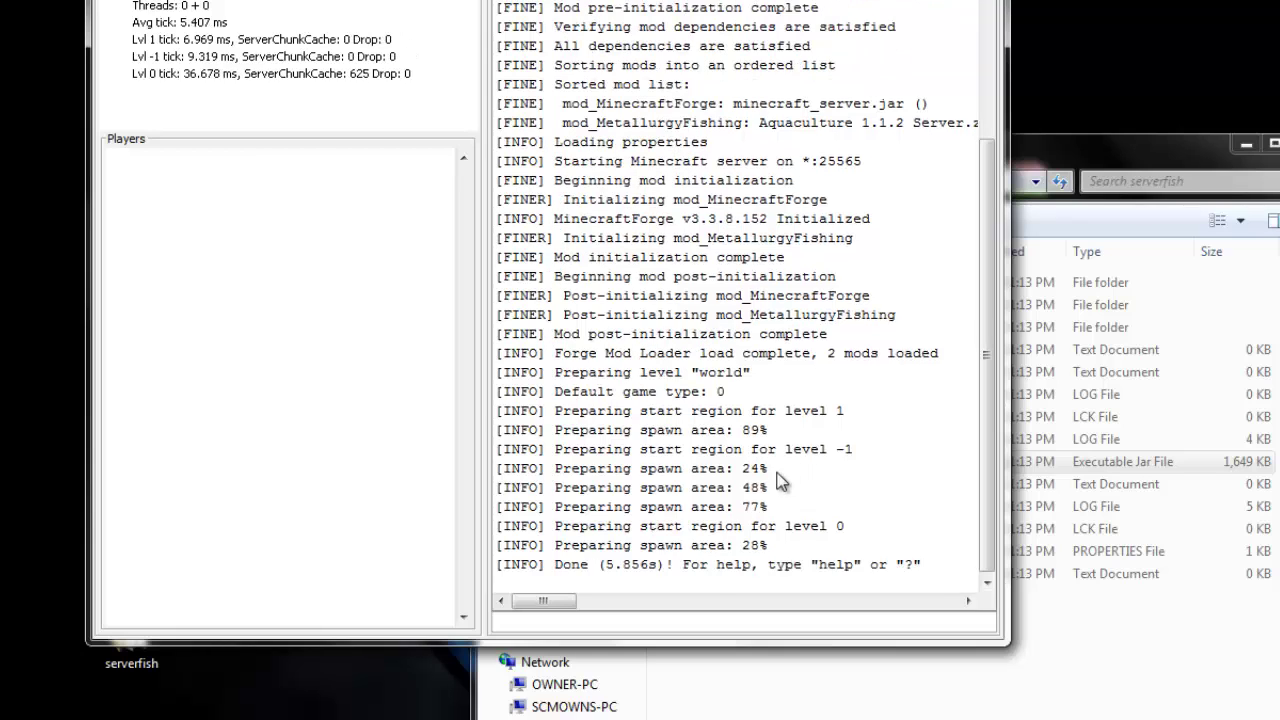
pyautogui.click(605, 600)
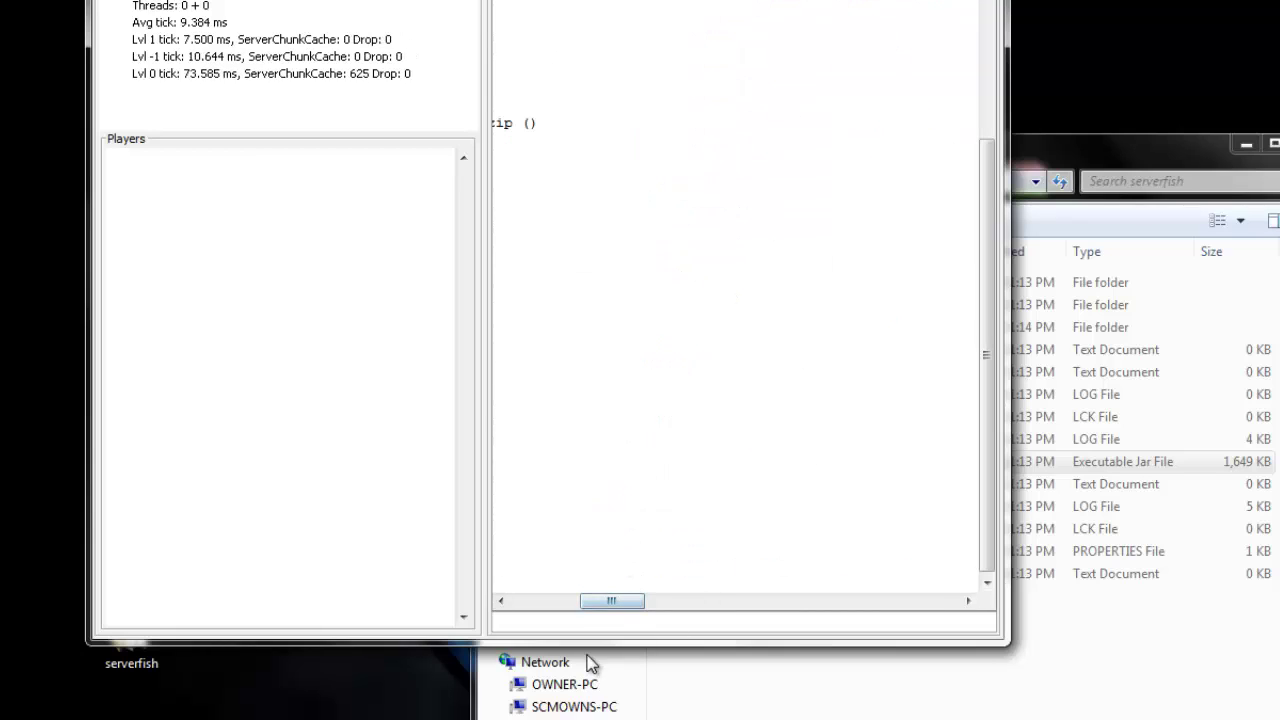
pyautogui.moveTo(605, 603); pyautogui.dragTo(508, 596)
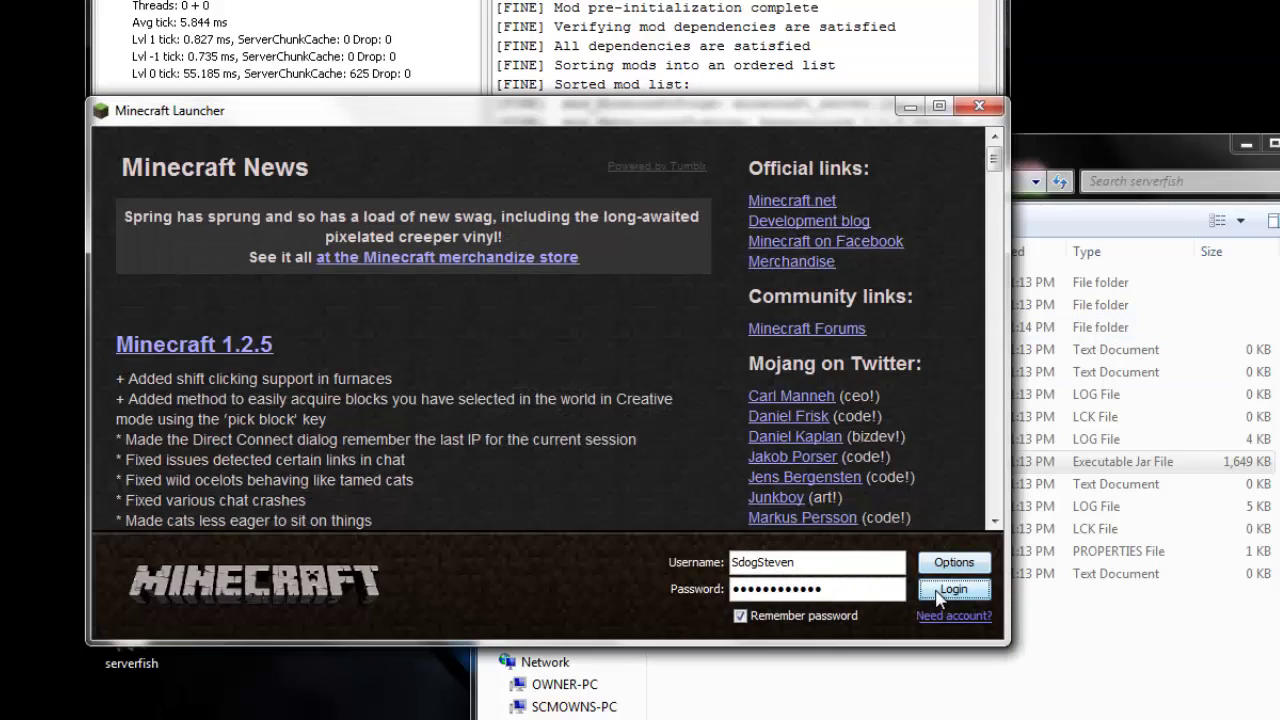
# - Log in to the Minecraft launcher with the saved account and join the multiplayer server at localhost through Direct Connect
pyautogui.click(938, 592)
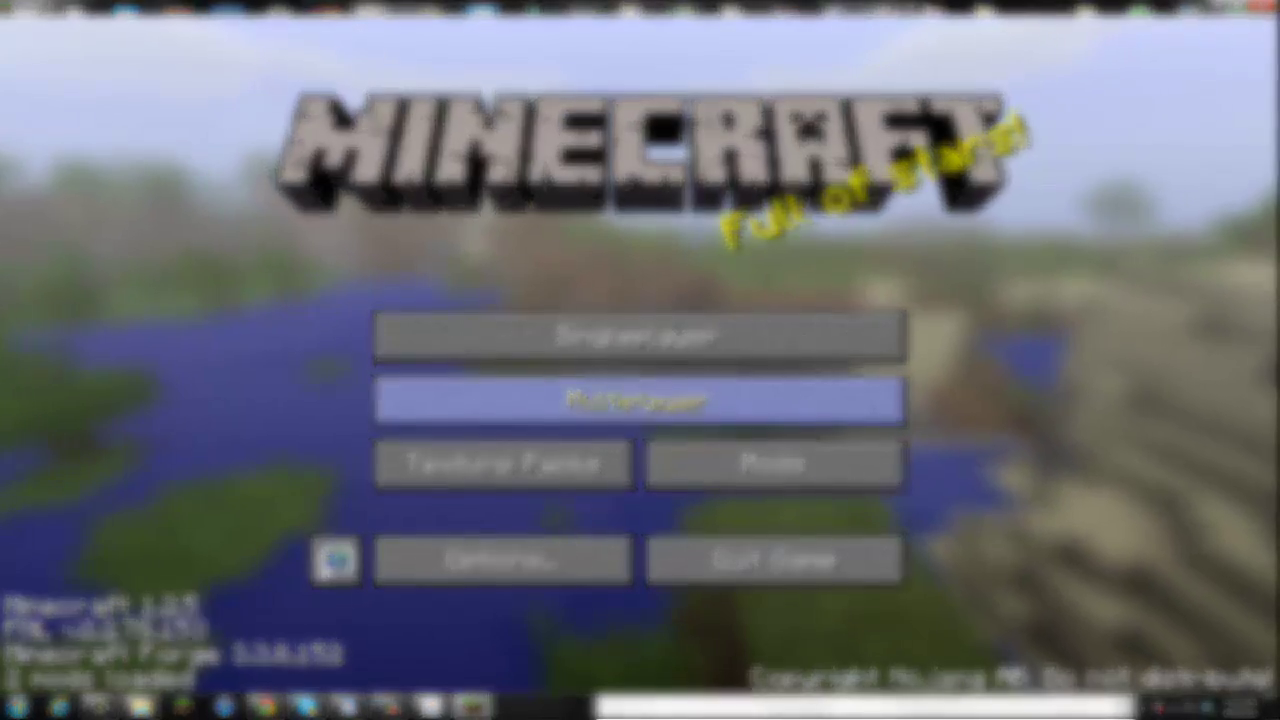
pyautogui.click(280, 206)
pyautogui.scroll(-3, 648, 412)
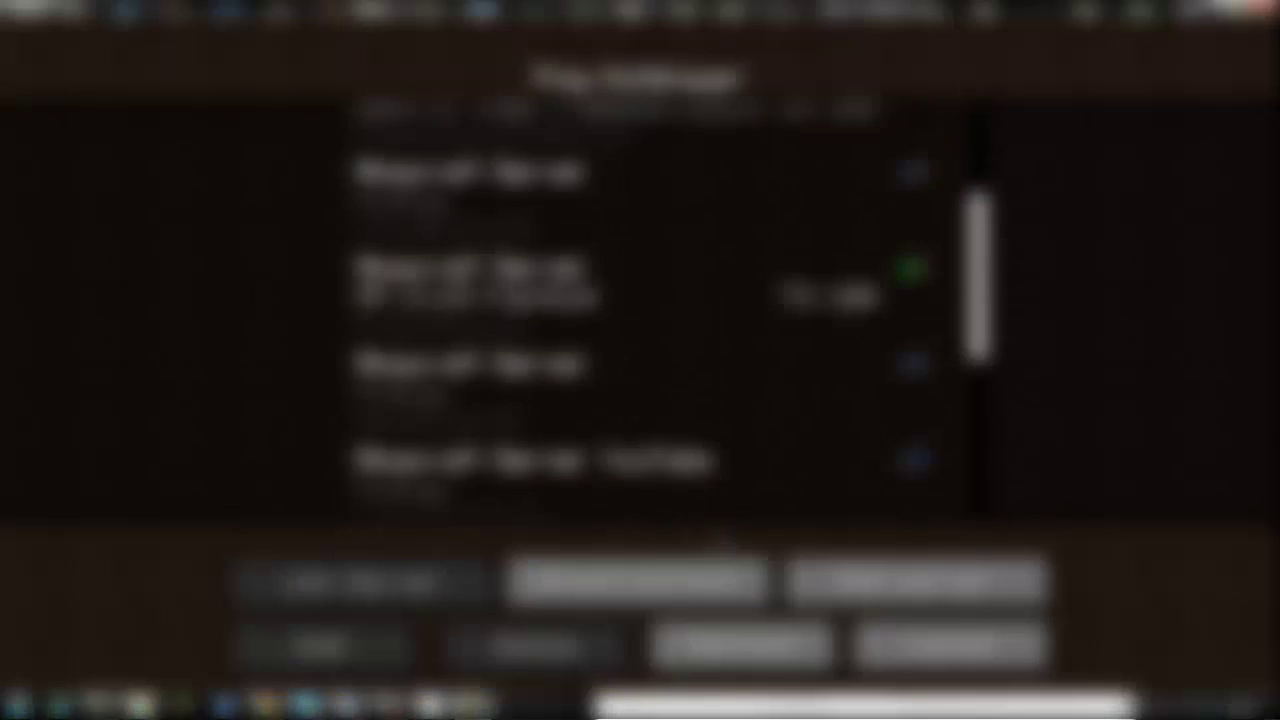
pyautogui.click(637, 580)
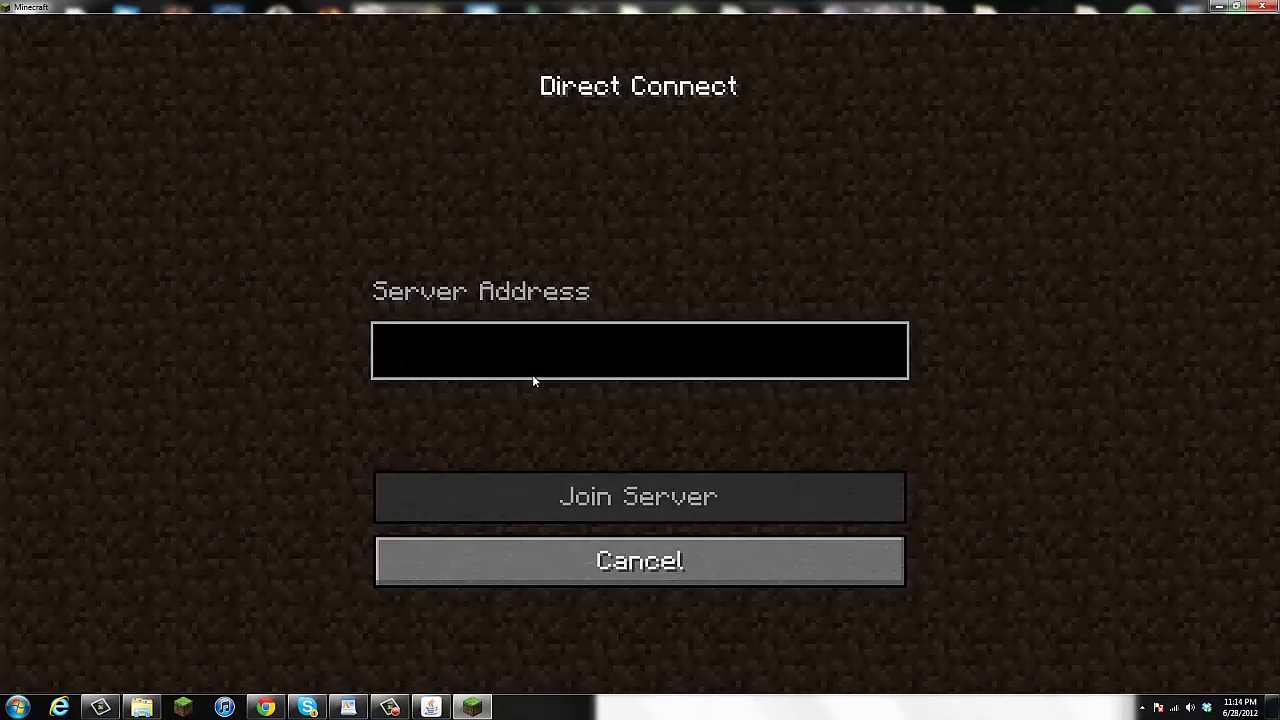
pyautogui.write('loc')
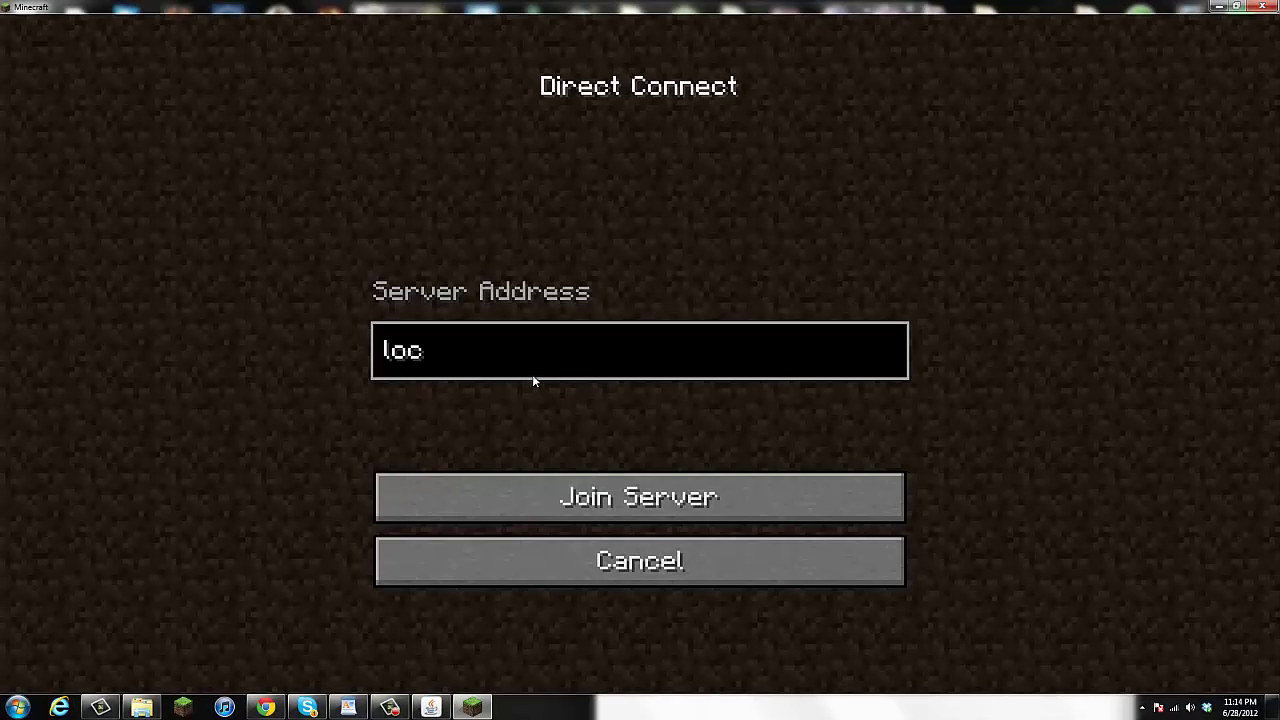
pyautogui.write('alhost')
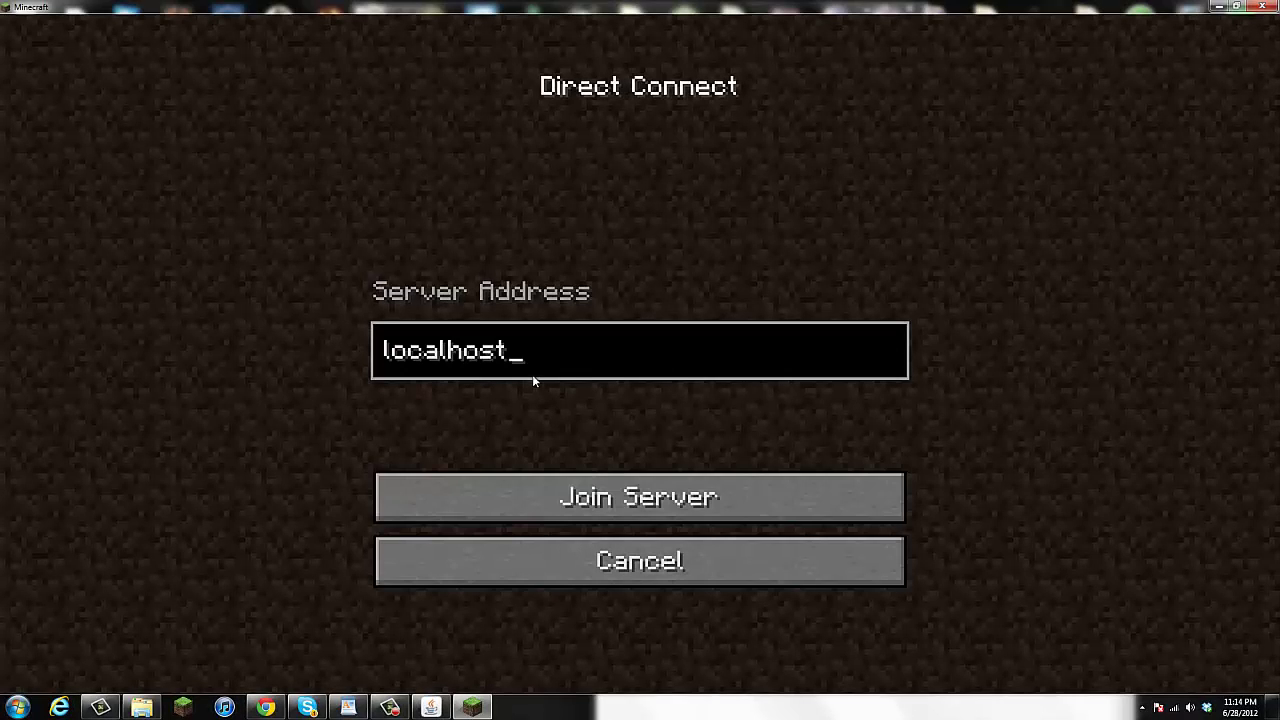
pyautogui.click(616, 498)
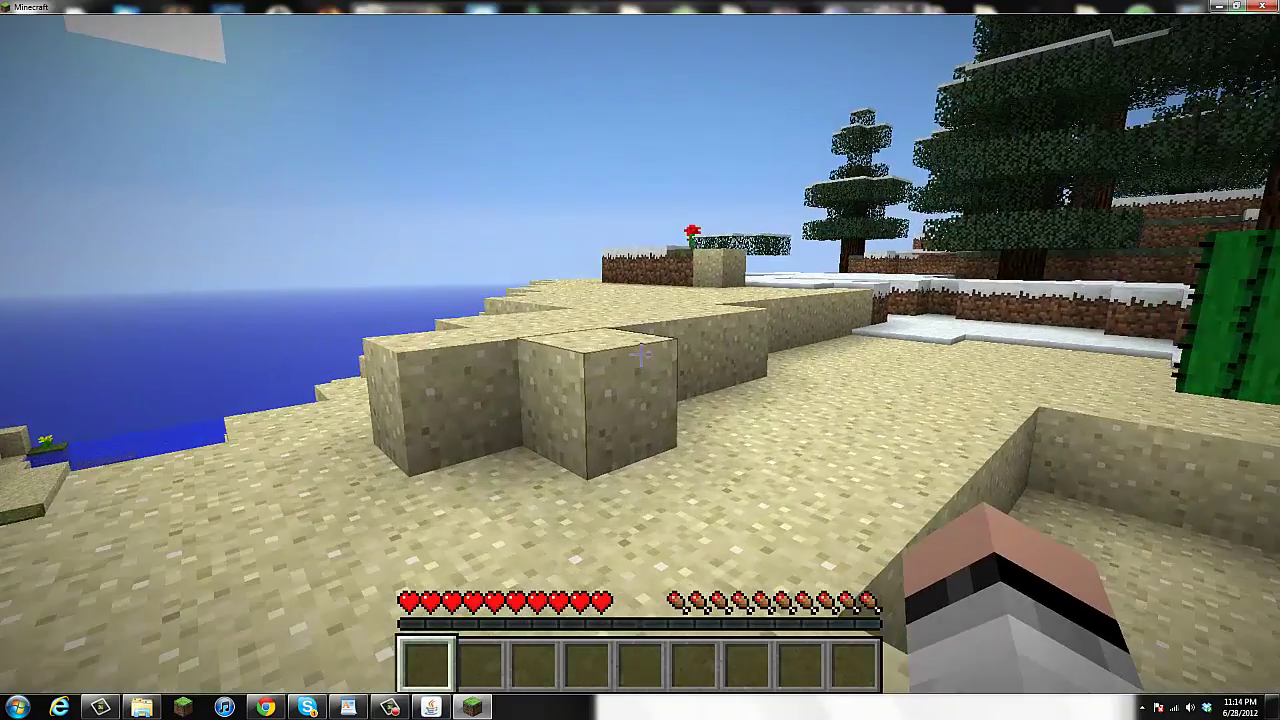
# - Change the player's game mode to Creative from the server window and walk to the water by the sandstone structure
pyautogui.press('Escape')
pyautogui.click(431, 707)
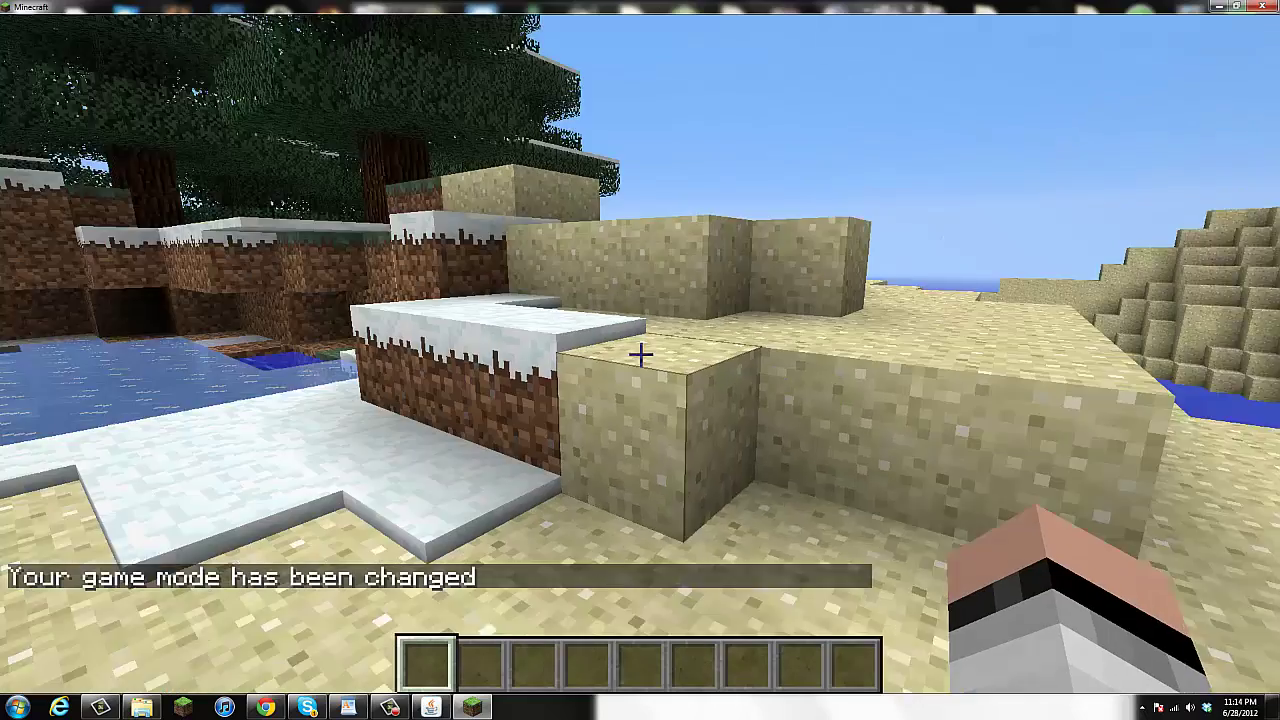
pyautogui.press('w')
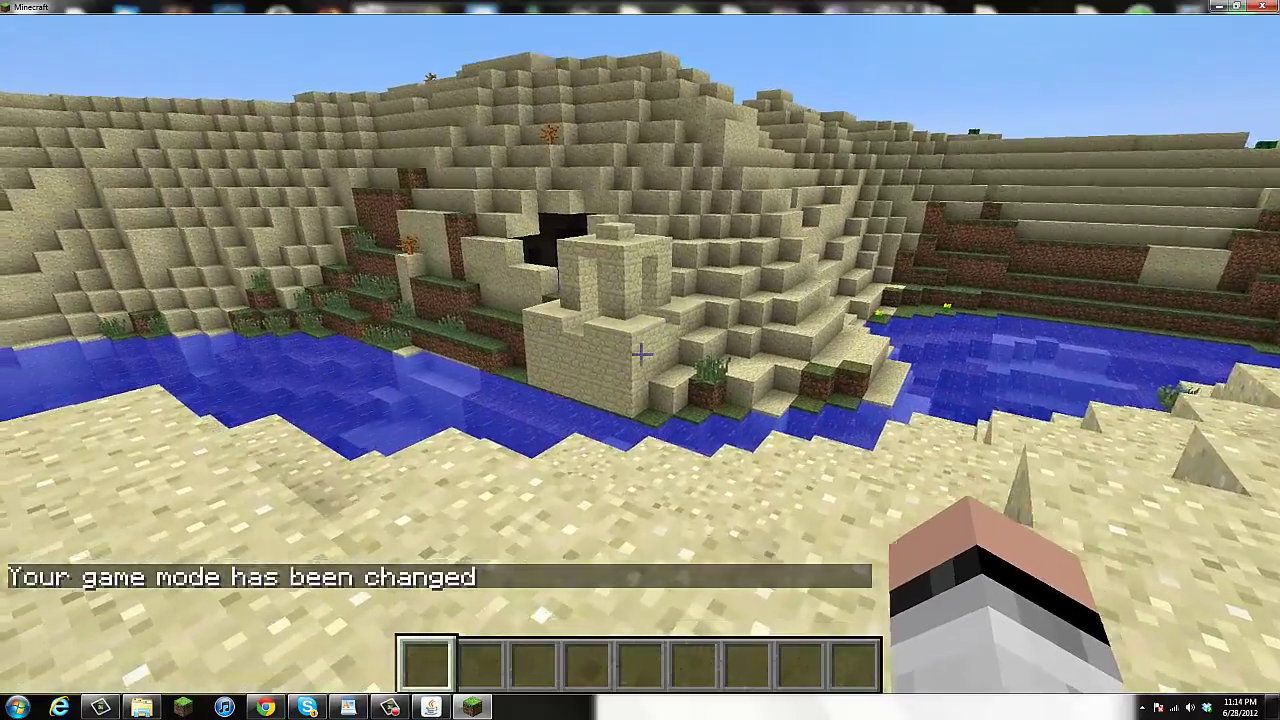
pyautogui.press('s')
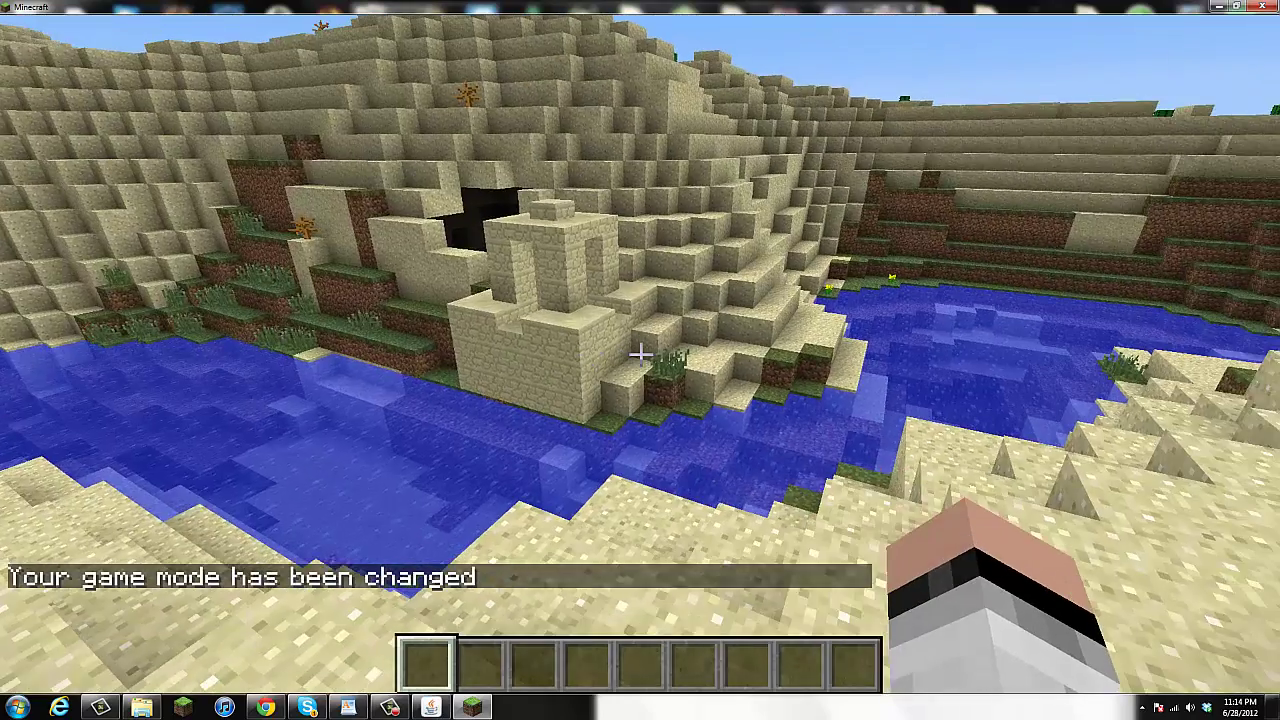
# - Place an Iron Fishing Rod from the creative item selection into the first hotbar slot
pyautogui.press('e')
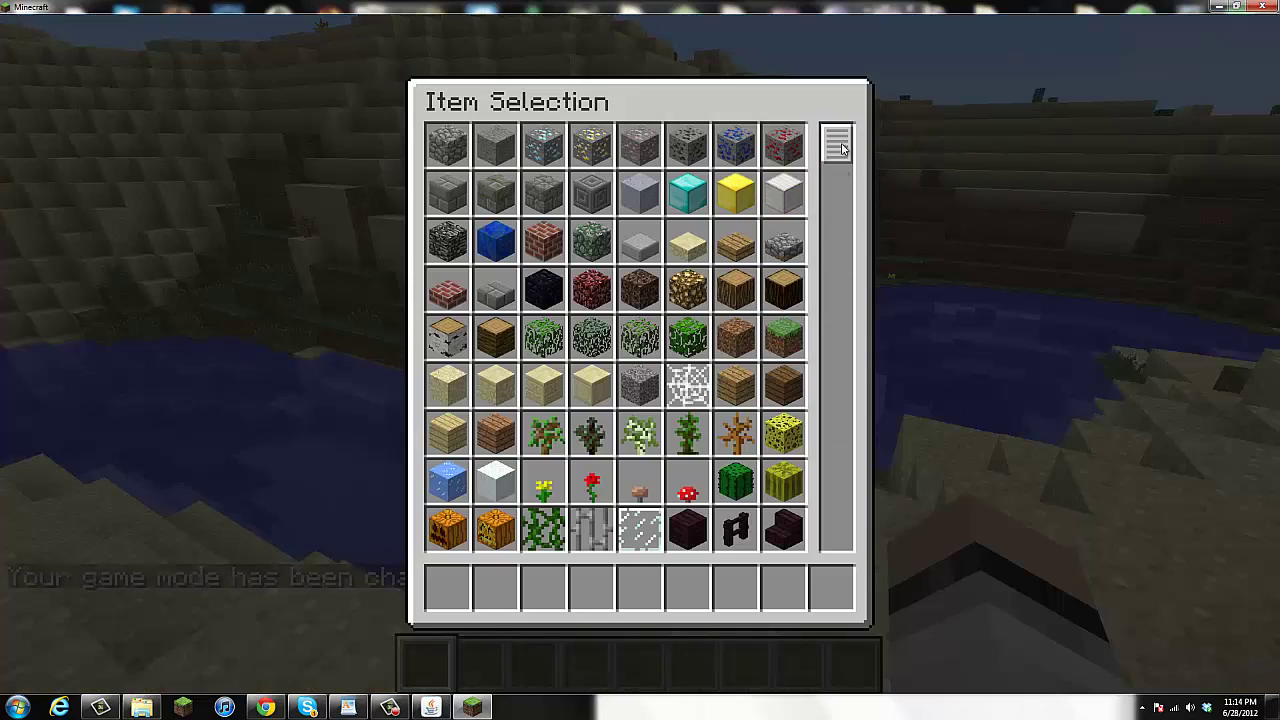
pyautogui.moveTo(848, 150); pyautogui.dragTo(842, 490)
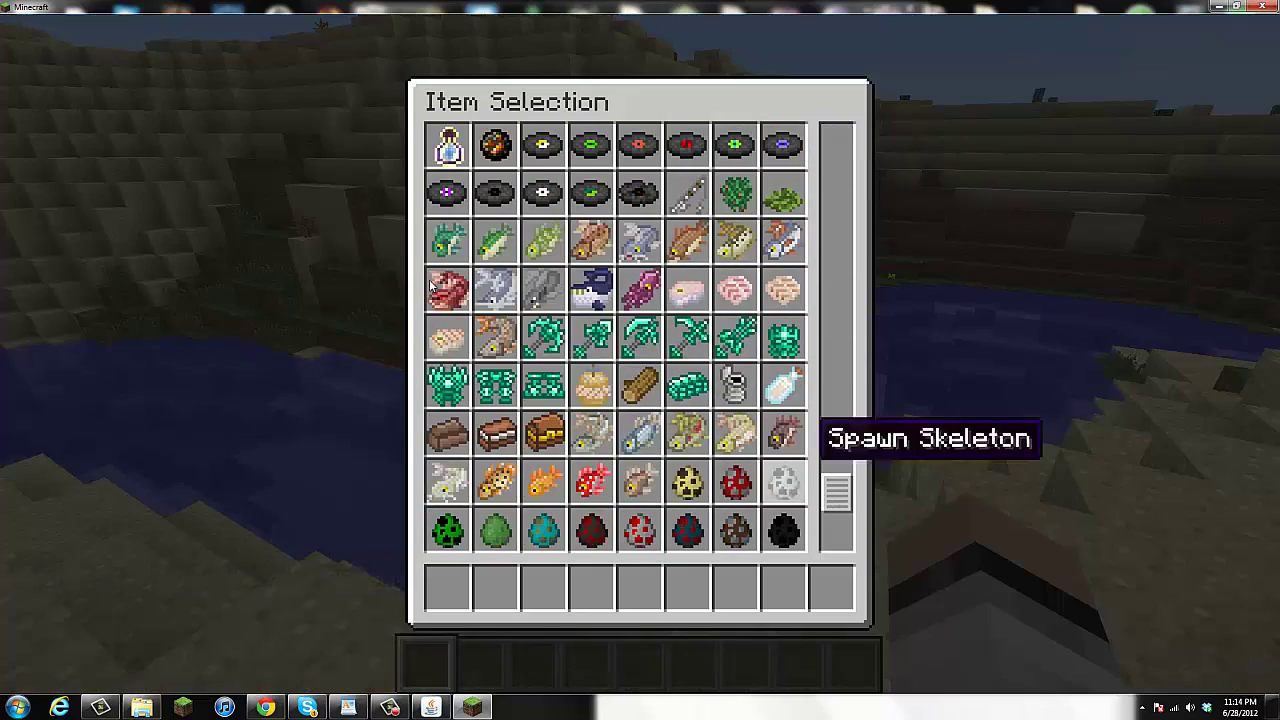
pyautogui.click(688, 193)
pyautogui.click(447, 587)
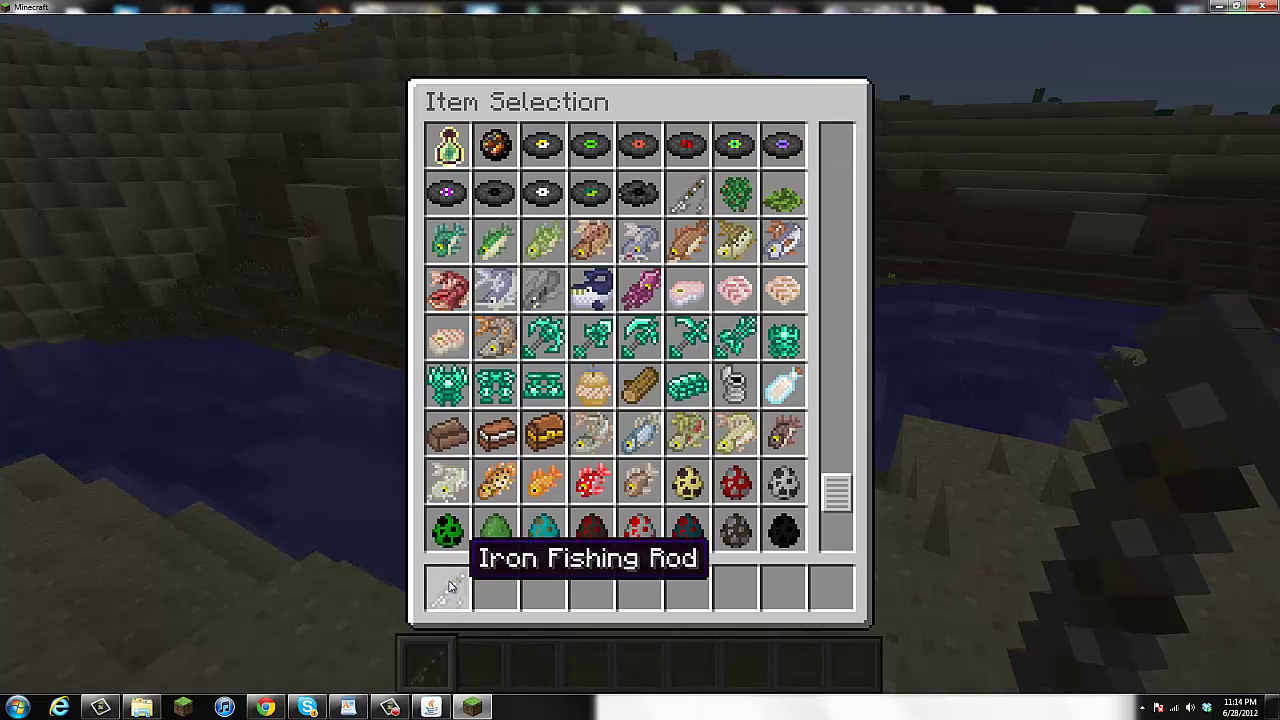
pyautogui.press('e')
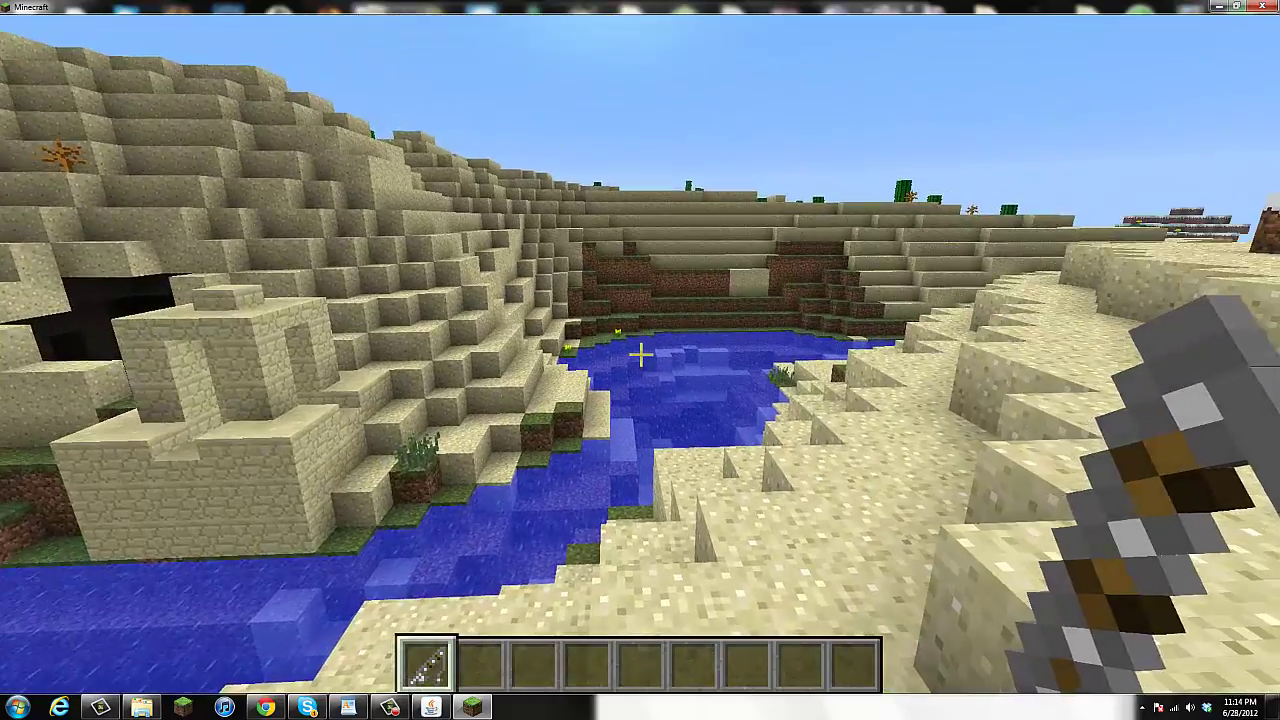
# - Cast the Iron Fishing Rod into the river while walking forward along the sandy bank
pyautogui.press('w')
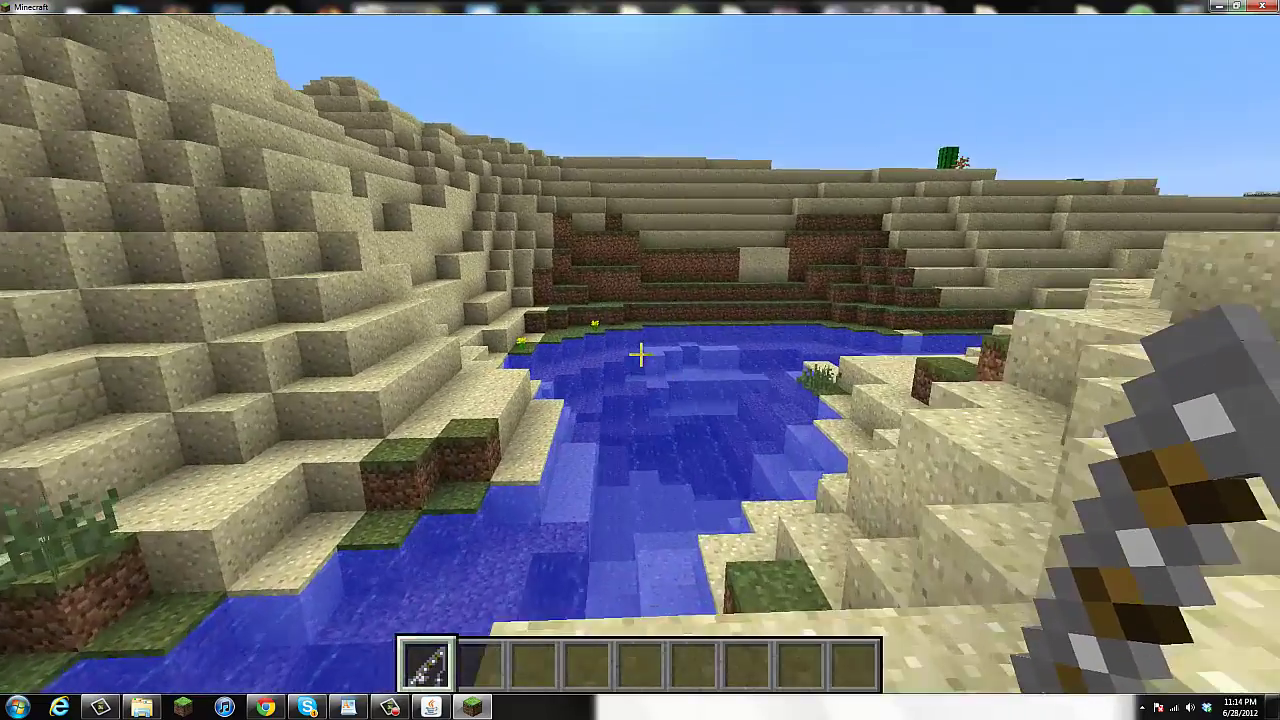
pyautogui.rightClick(640, 354)
pyautogui.press('w')
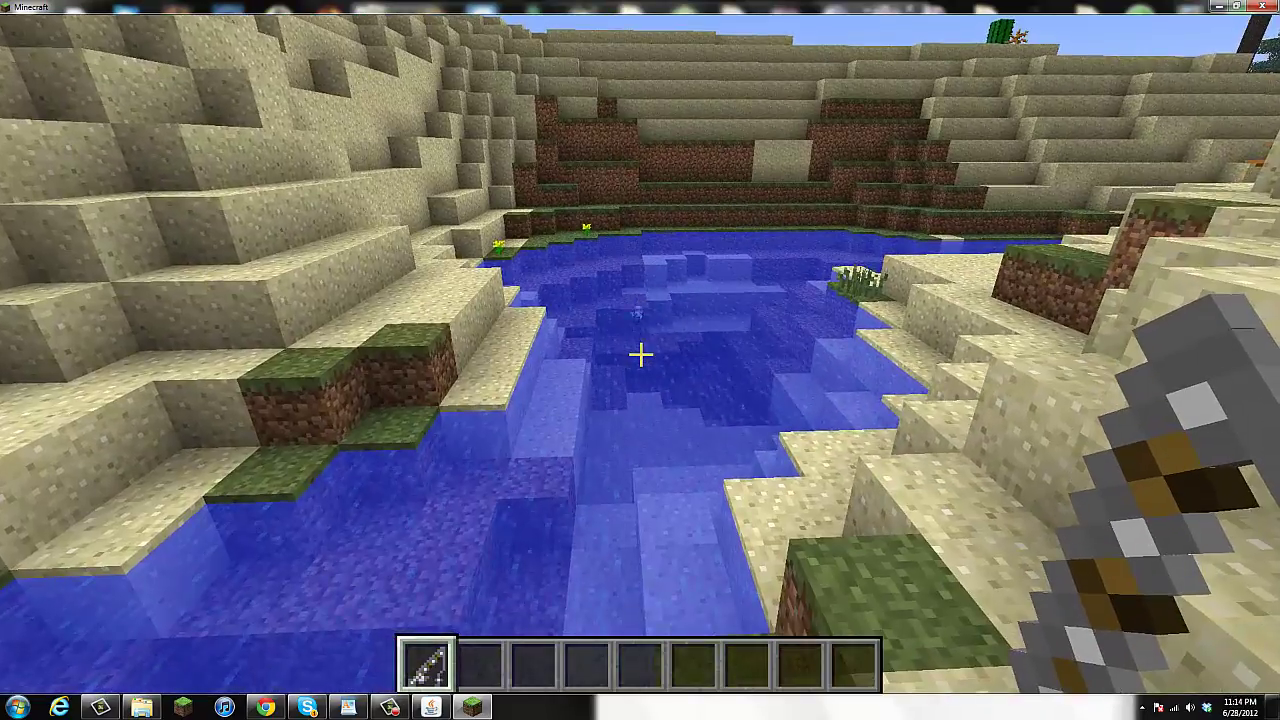
pyautogui.press('w')
pyautogui.press('w')
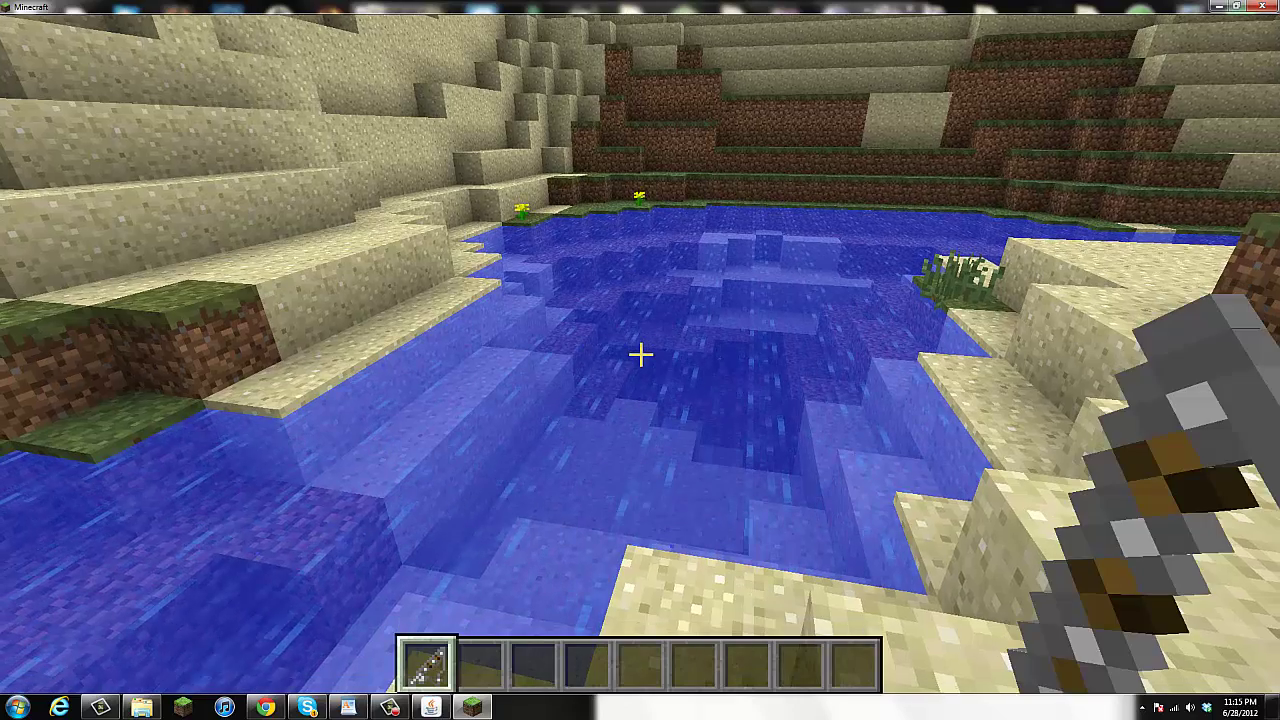
# - Move to the water's edge, cast the line into the pond, reel it in and cast again
pyautogui.moveTo(640, 353)
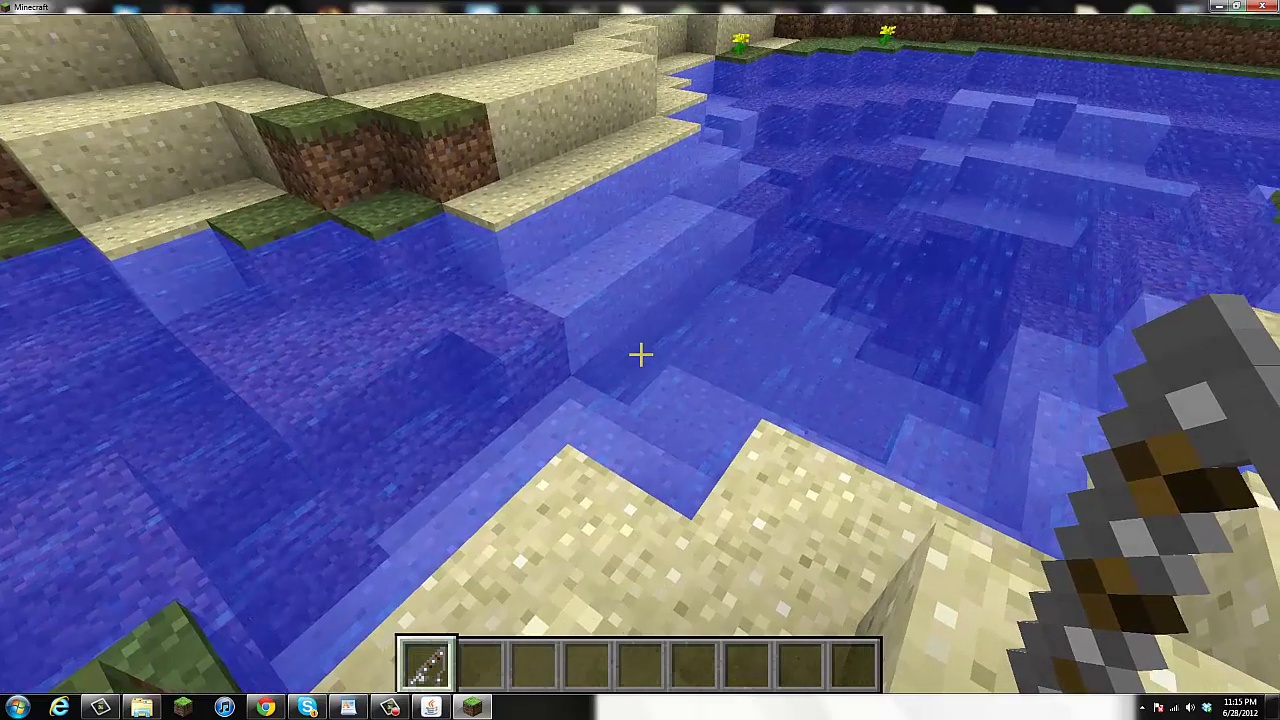
pyautogui.press('w')
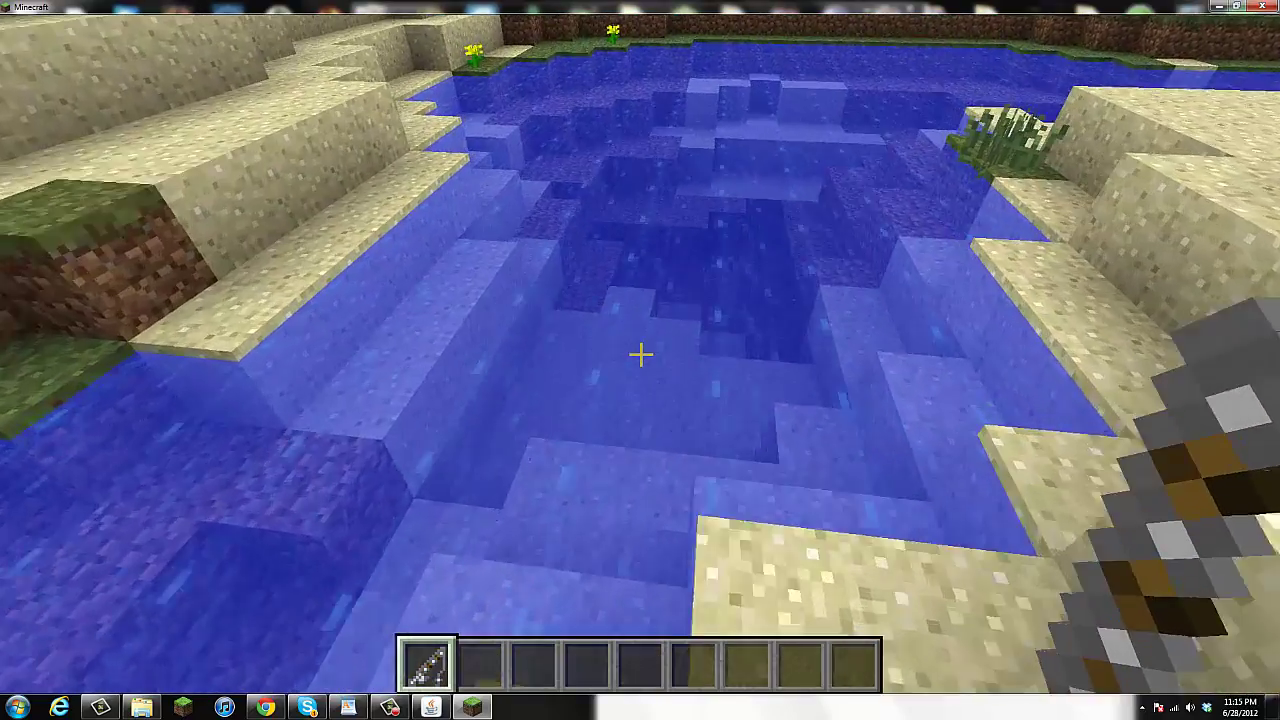
pyautogui.rightClick(640, 353)
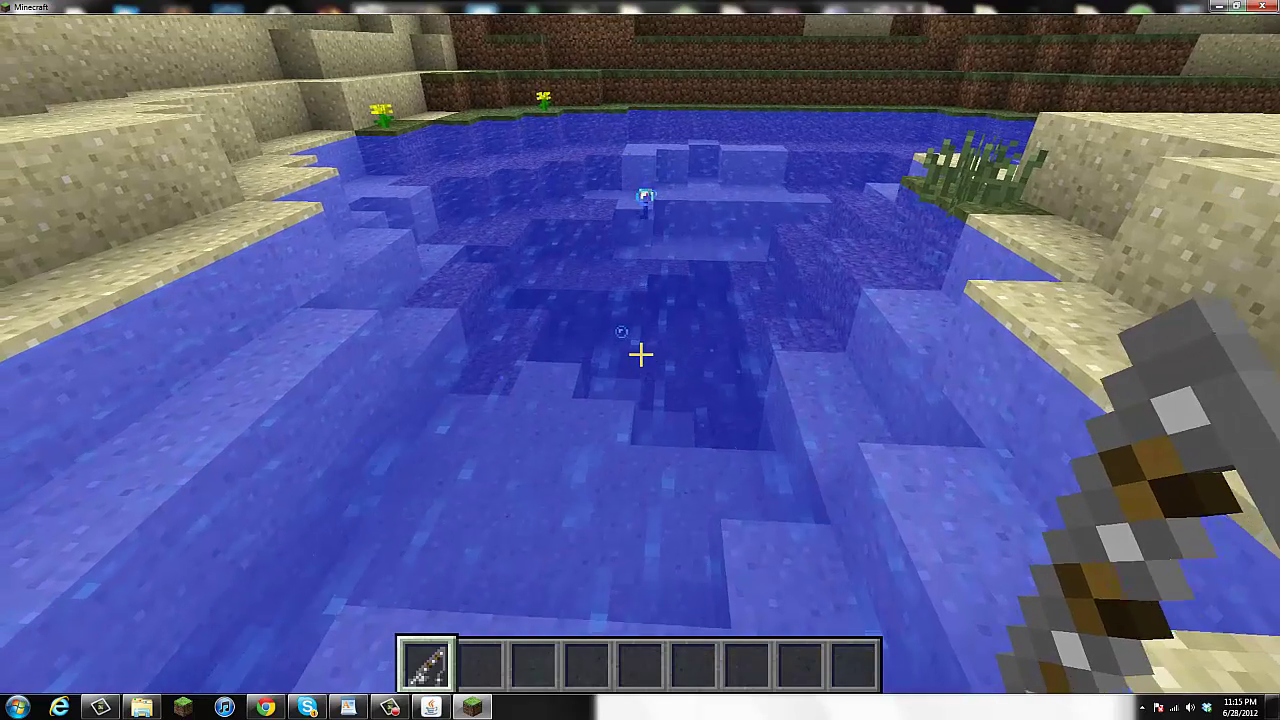
pyautogui.rightClick(640, 353)
pyautogui.rightClick(640, 353)
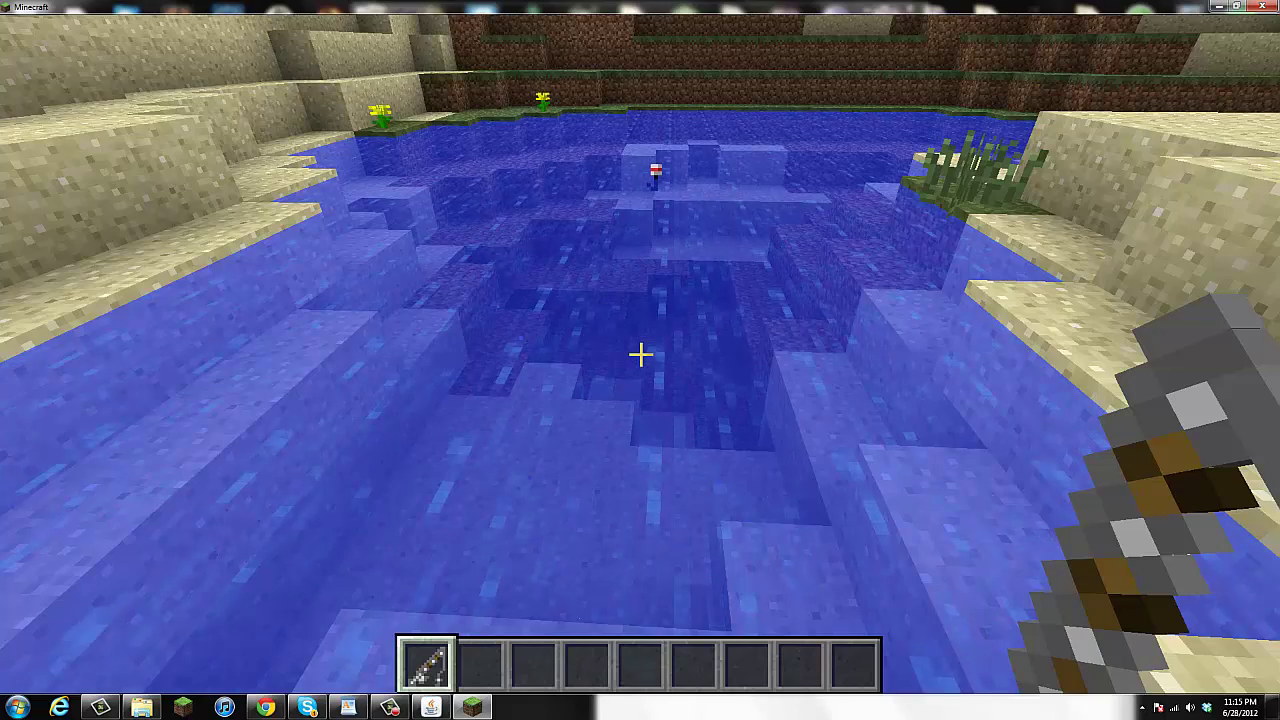
pyautogui.press('d')
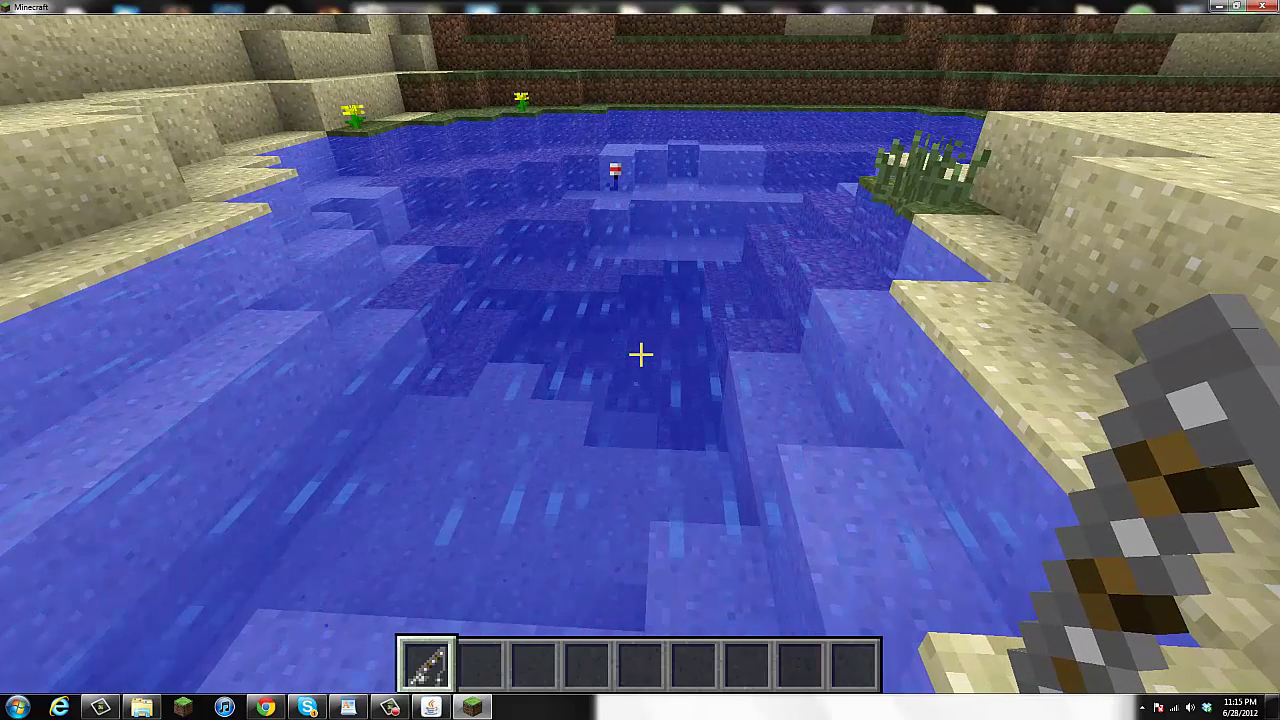